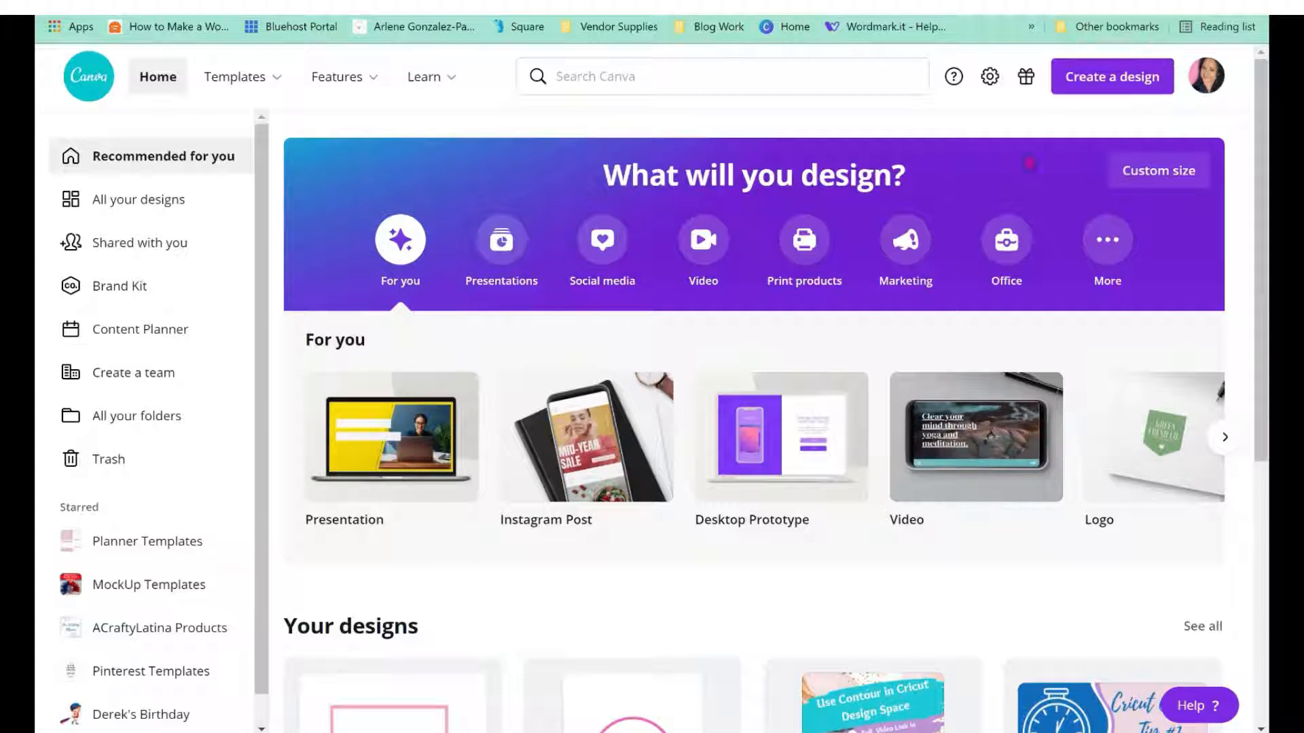
Create a new blank design with a custom size of 300 × 300 px
click(1098, 84)
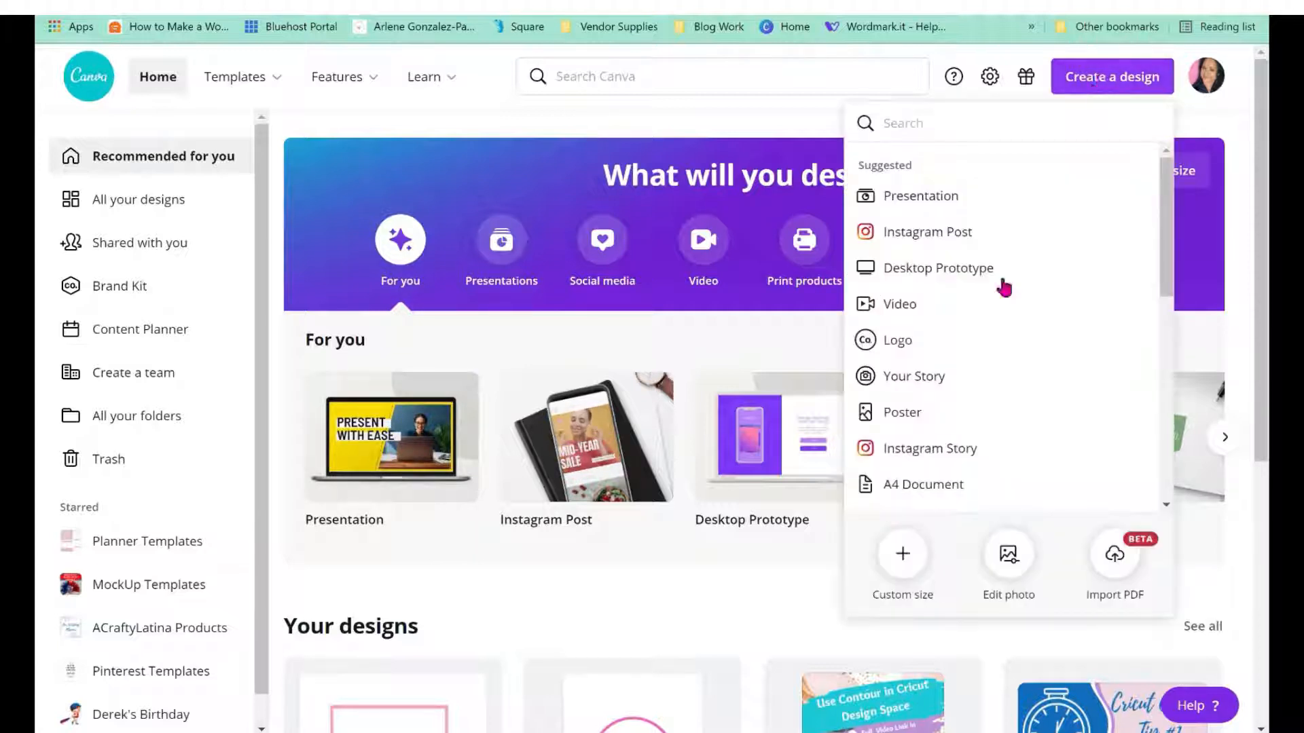
click(897, 576)
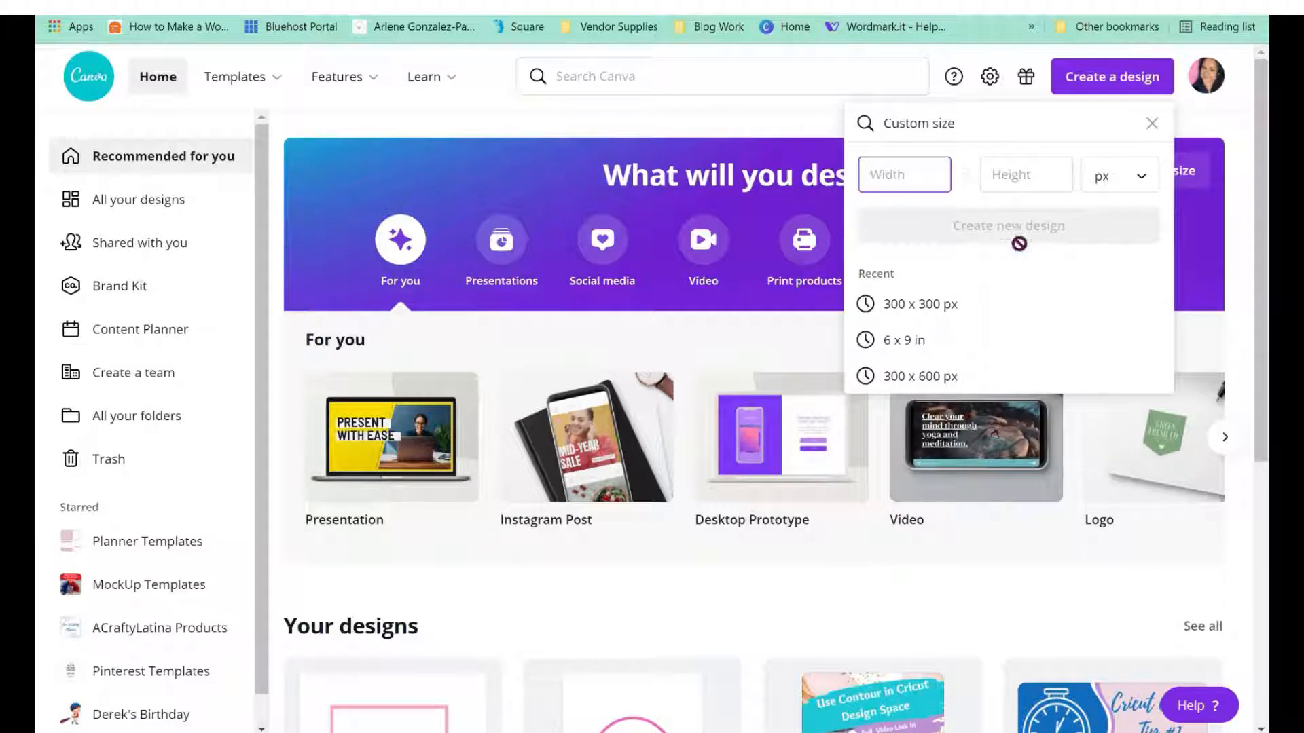
text(30)
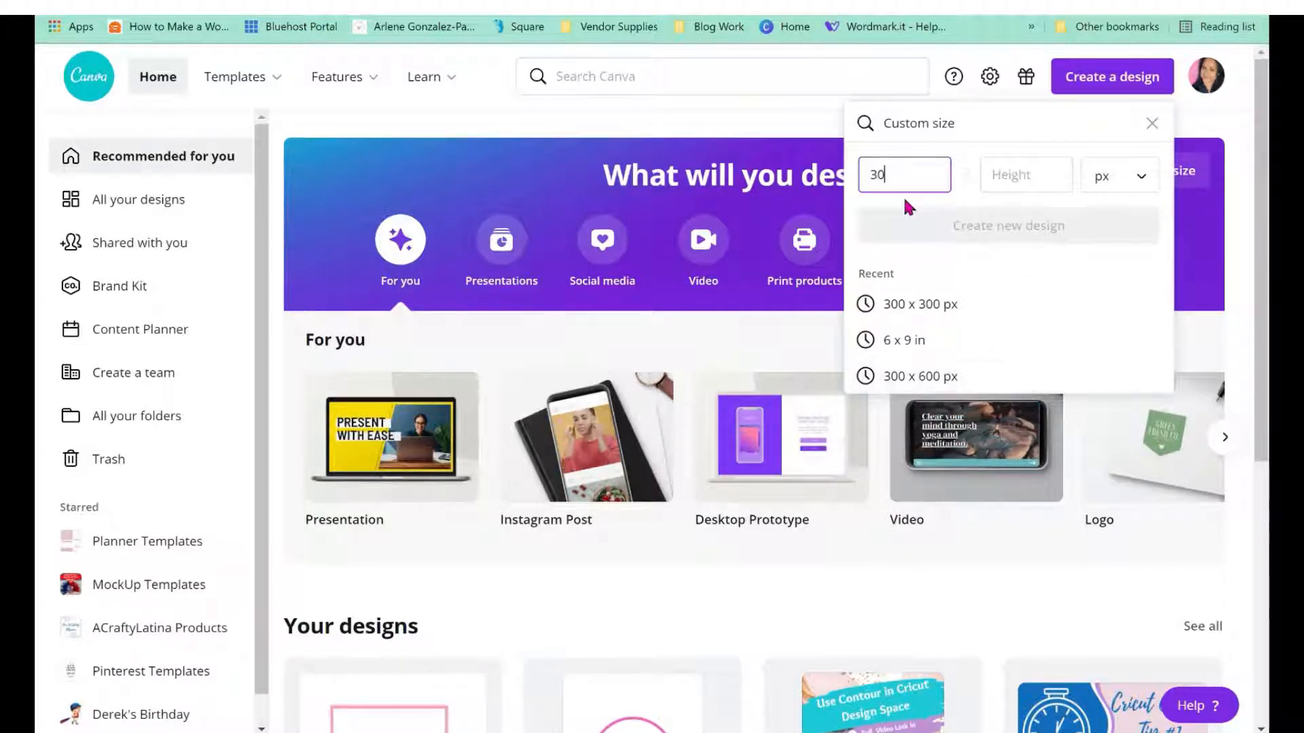
text(0)
key(Tab)
text(300)
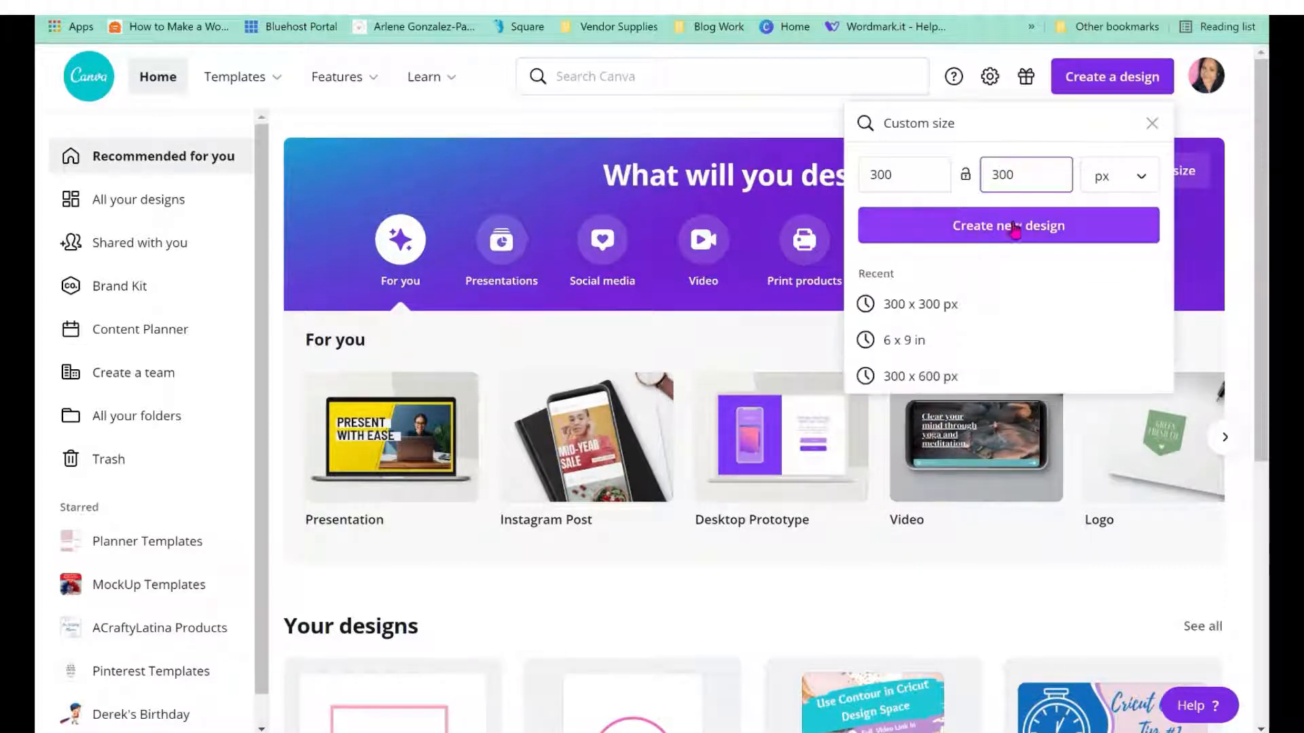
click(1015, 228)
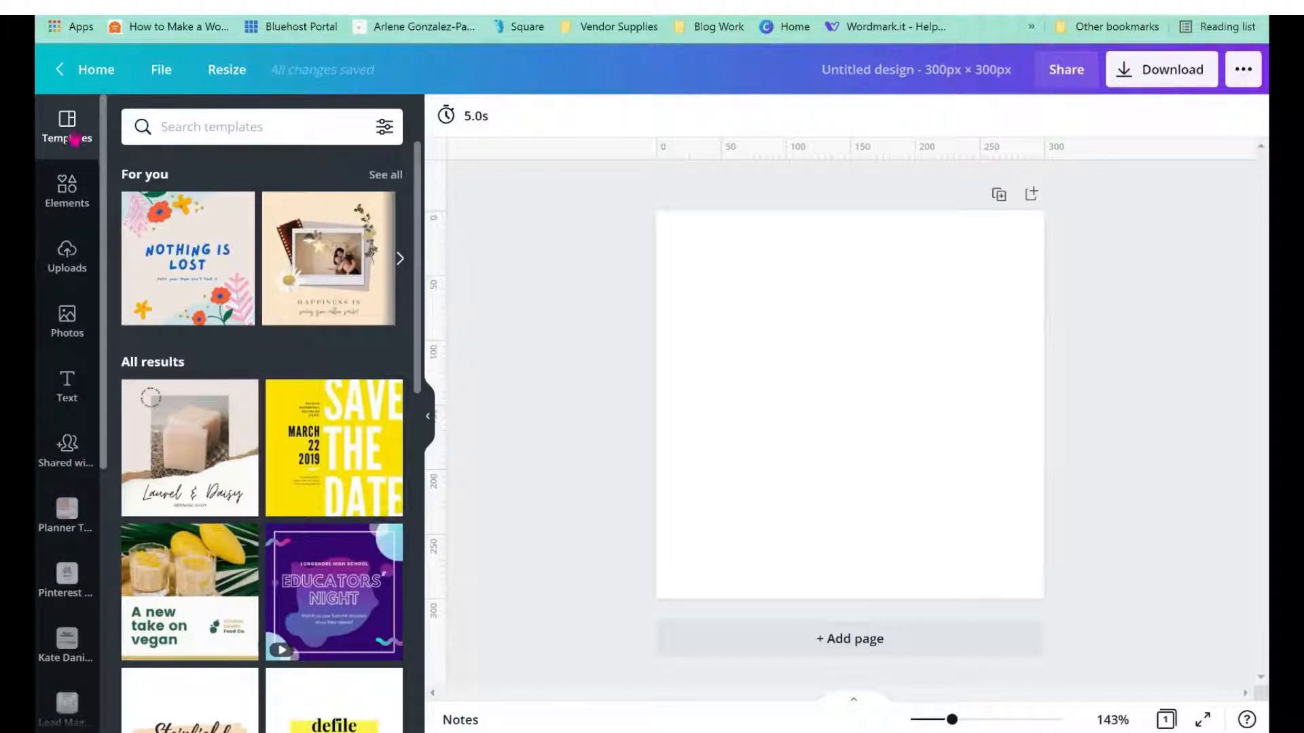
Add a square from Lines & Shapes, flatten it into a bar about 140 px wide and 28 px high, and place it near the page's upper-left area
click(68, 207)
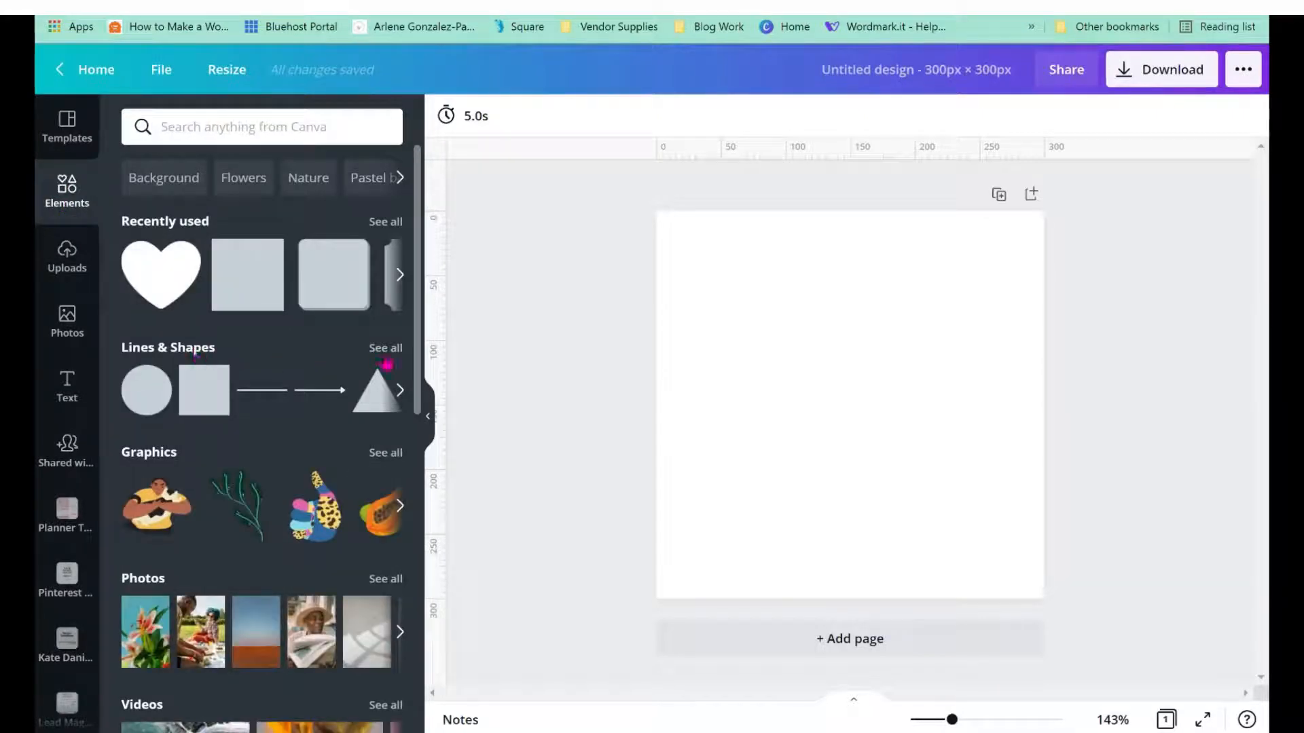
click(385, 354)
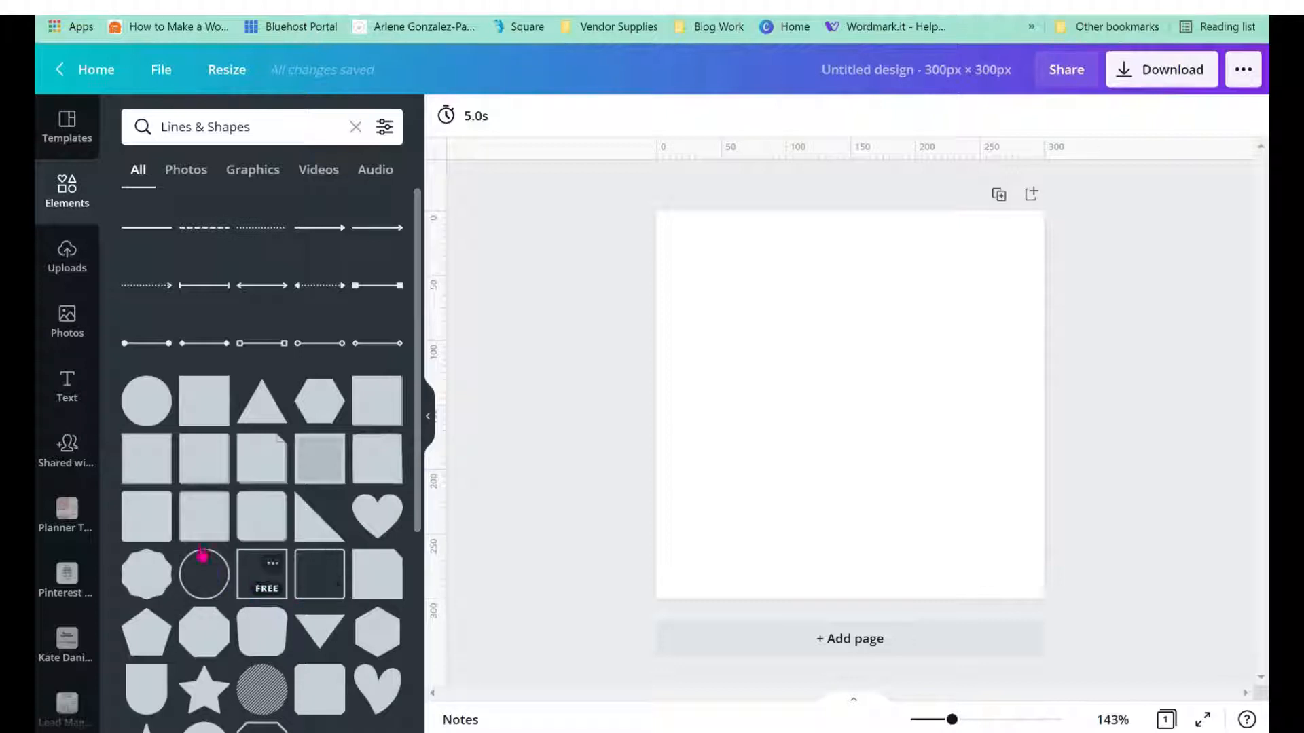
click(195, 411)
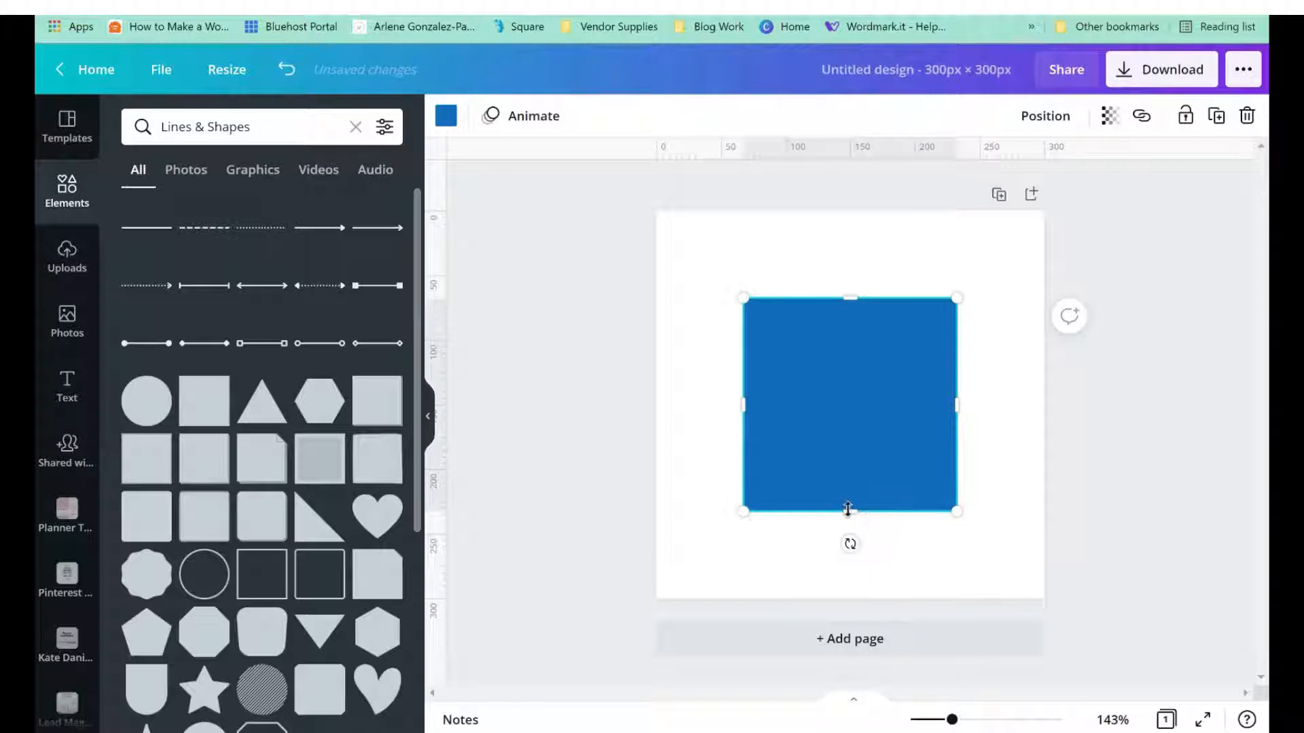
drag(852, 516, 866, 337)
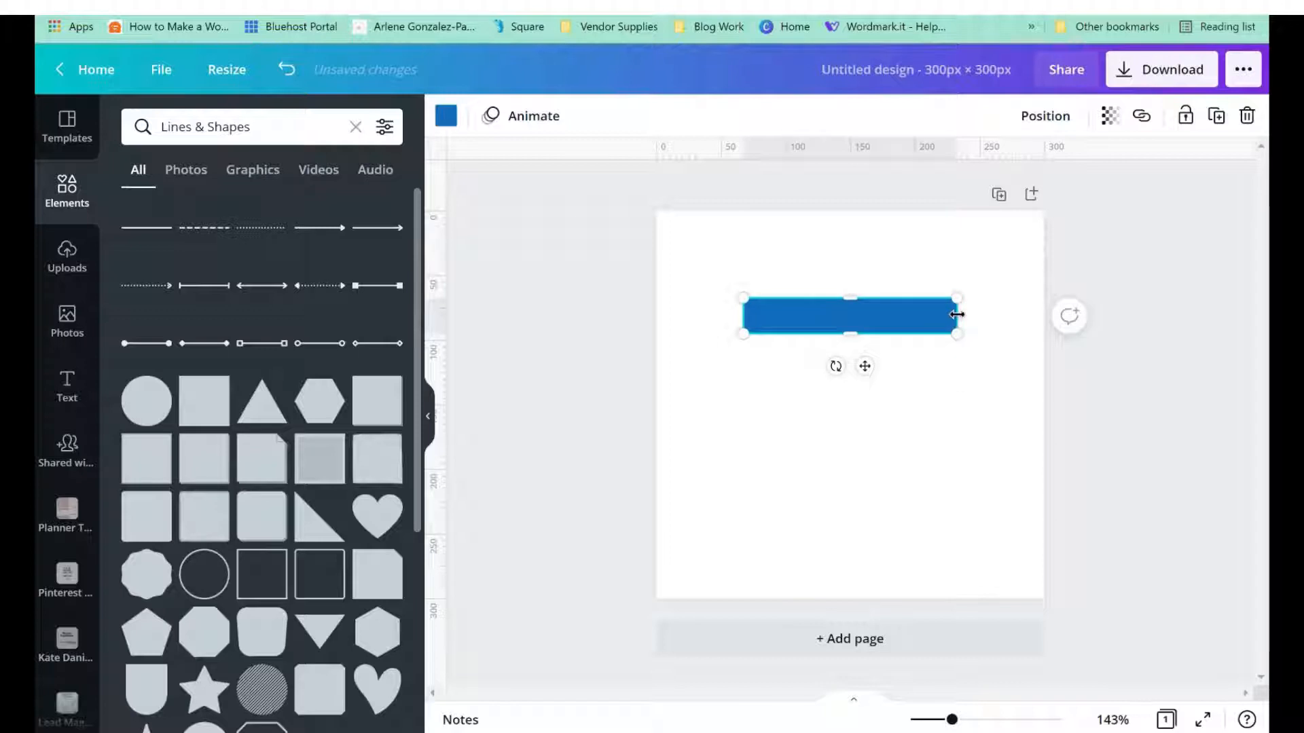
drag(957, 314, 826, 281)
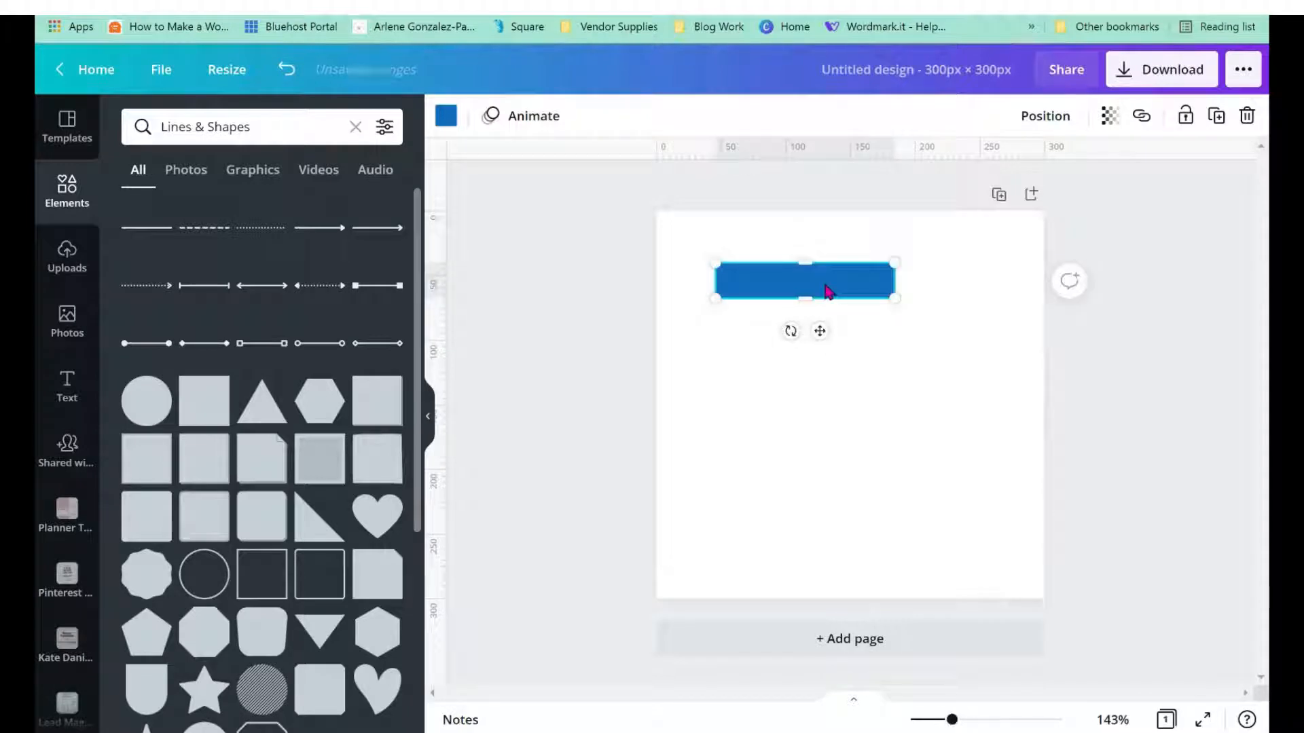
Duplicate the blue bar, align the copy directly beneath the original, and set the copy's transparency to 90
key(ctrl+d)
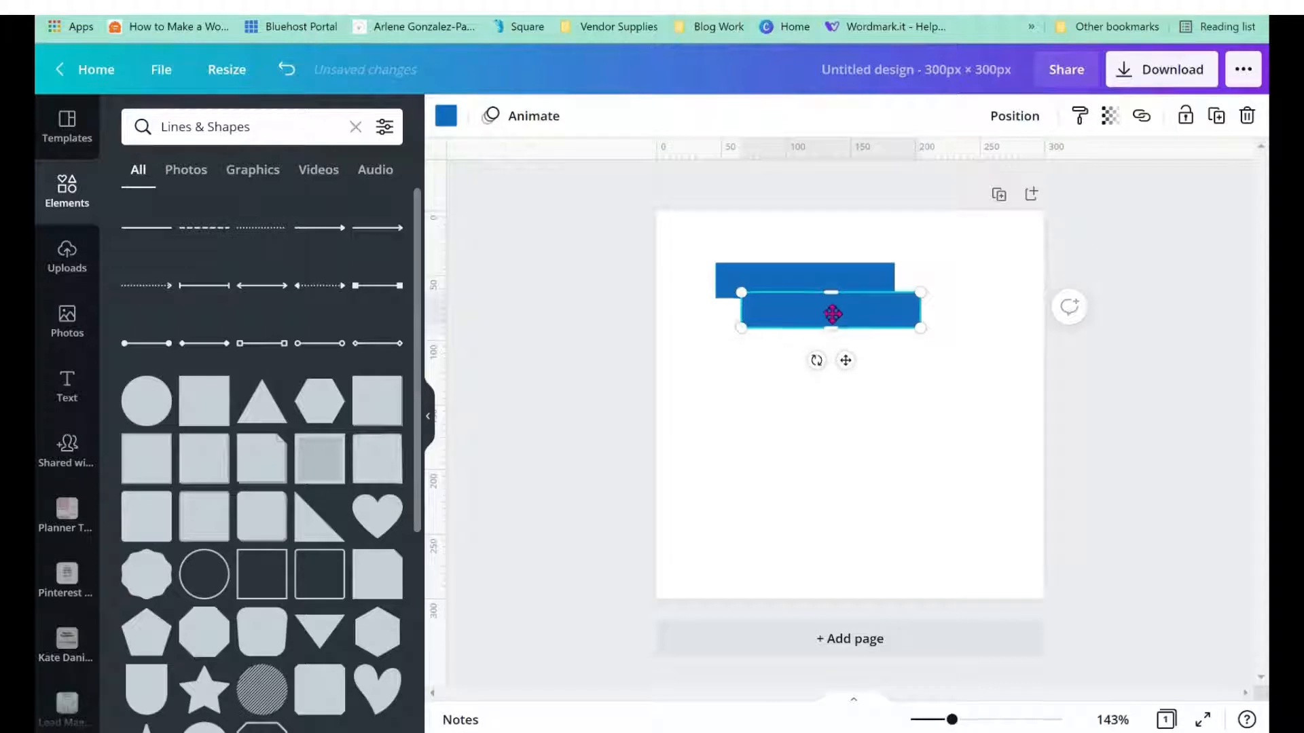
drag(833, 314, 826, 324)
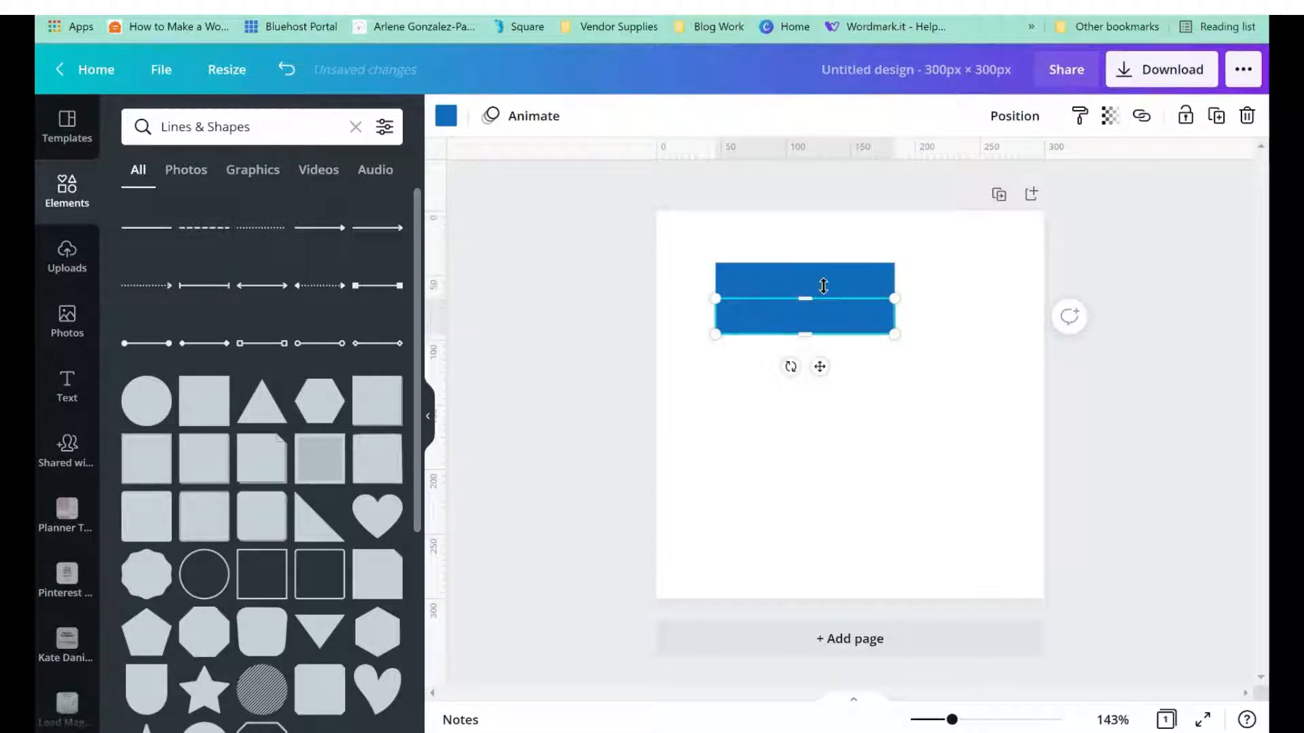
click(924, 279)
click(859, 282)
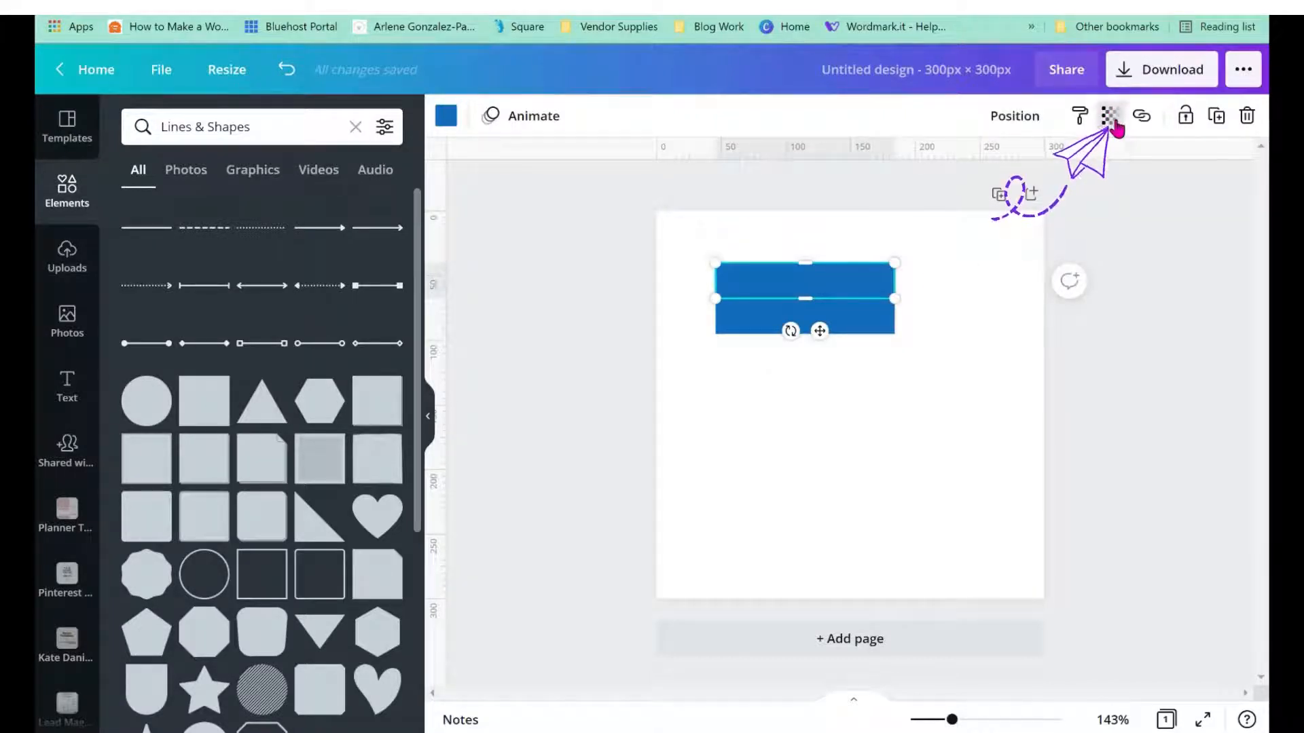
click(1112, 121)
click(1112, 121)
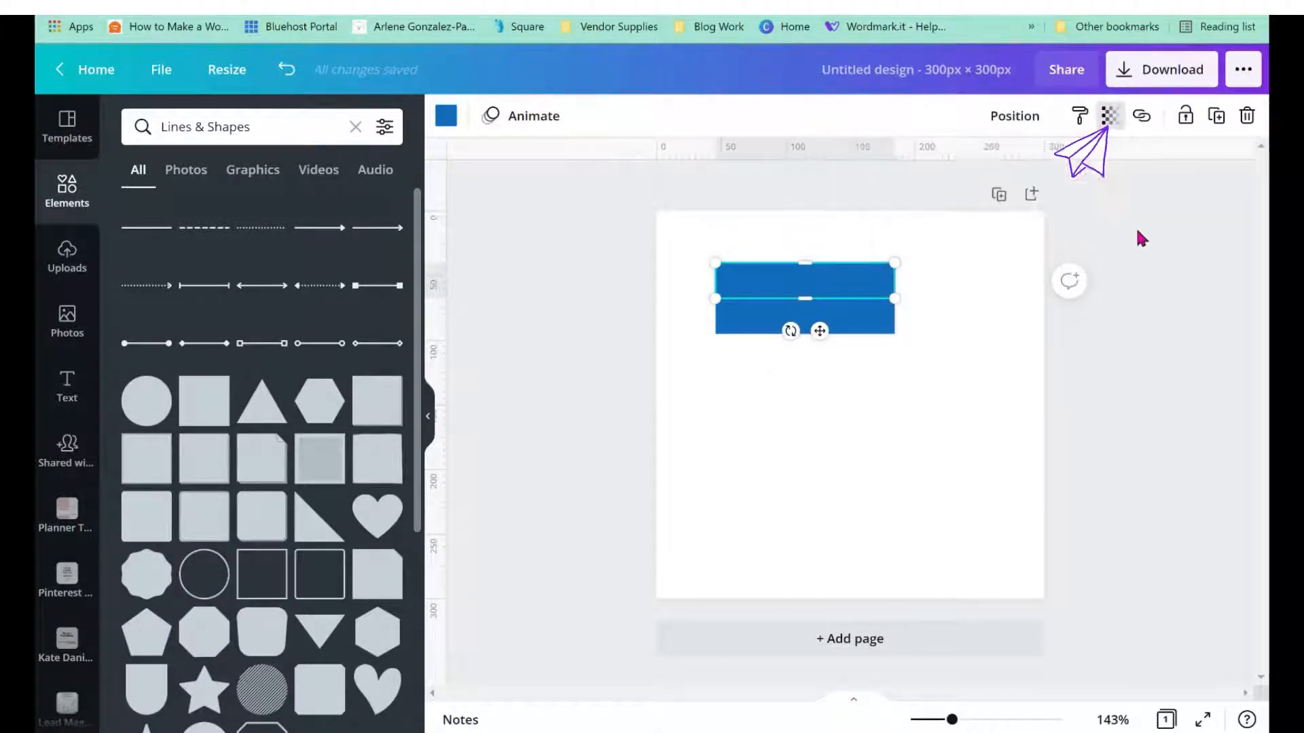
click(866, 325)
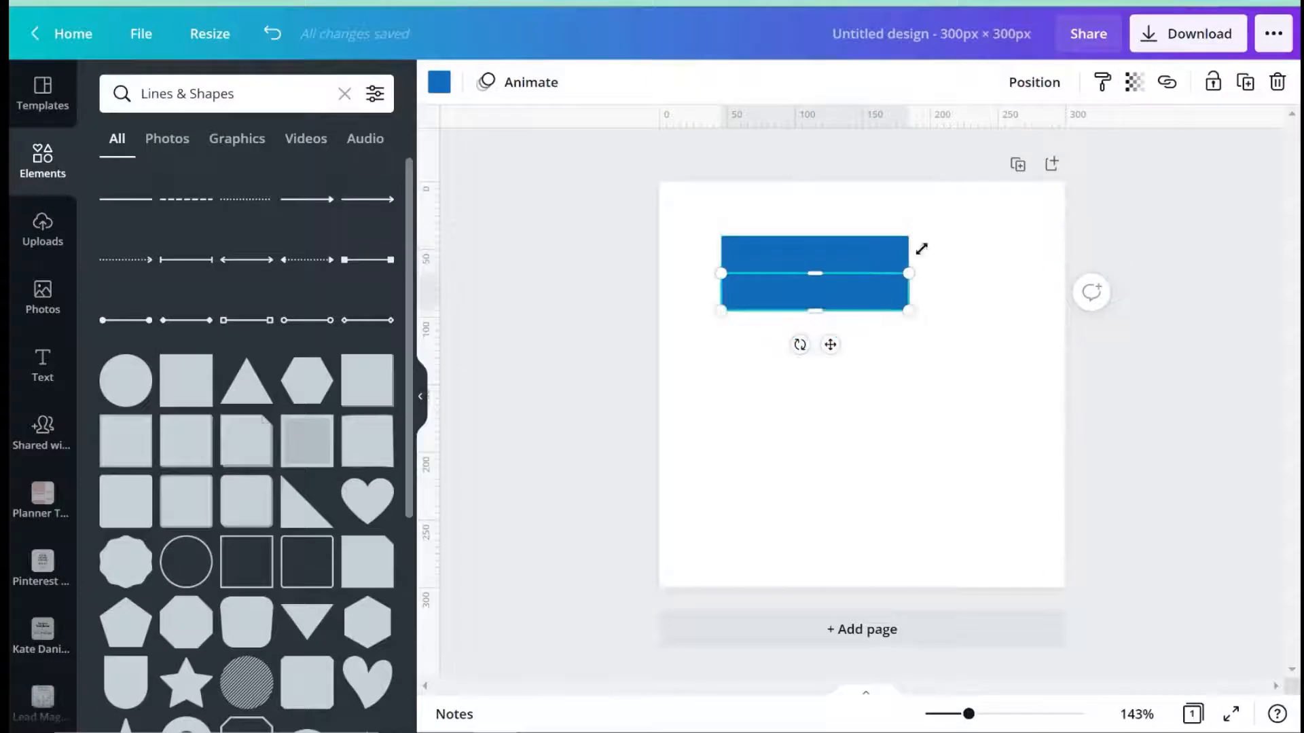
click(1133, 90)
click(1115, 140)
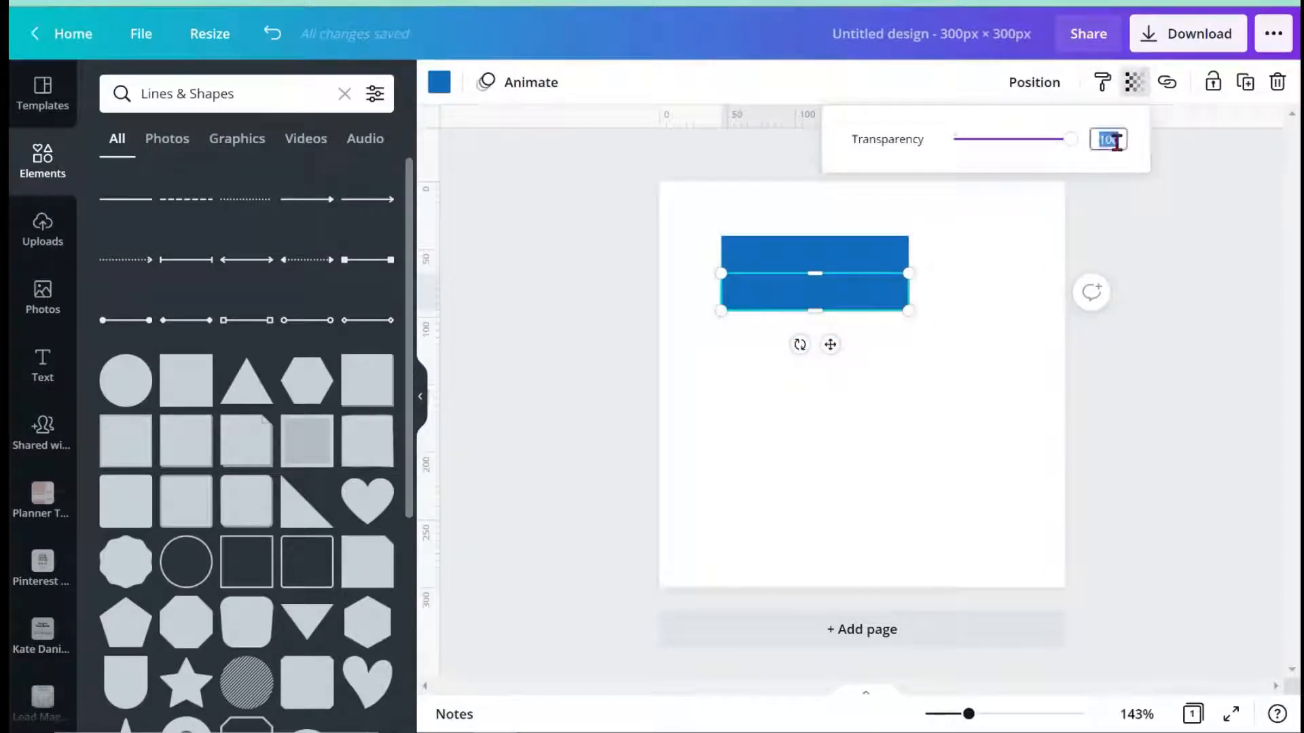
key(Return)
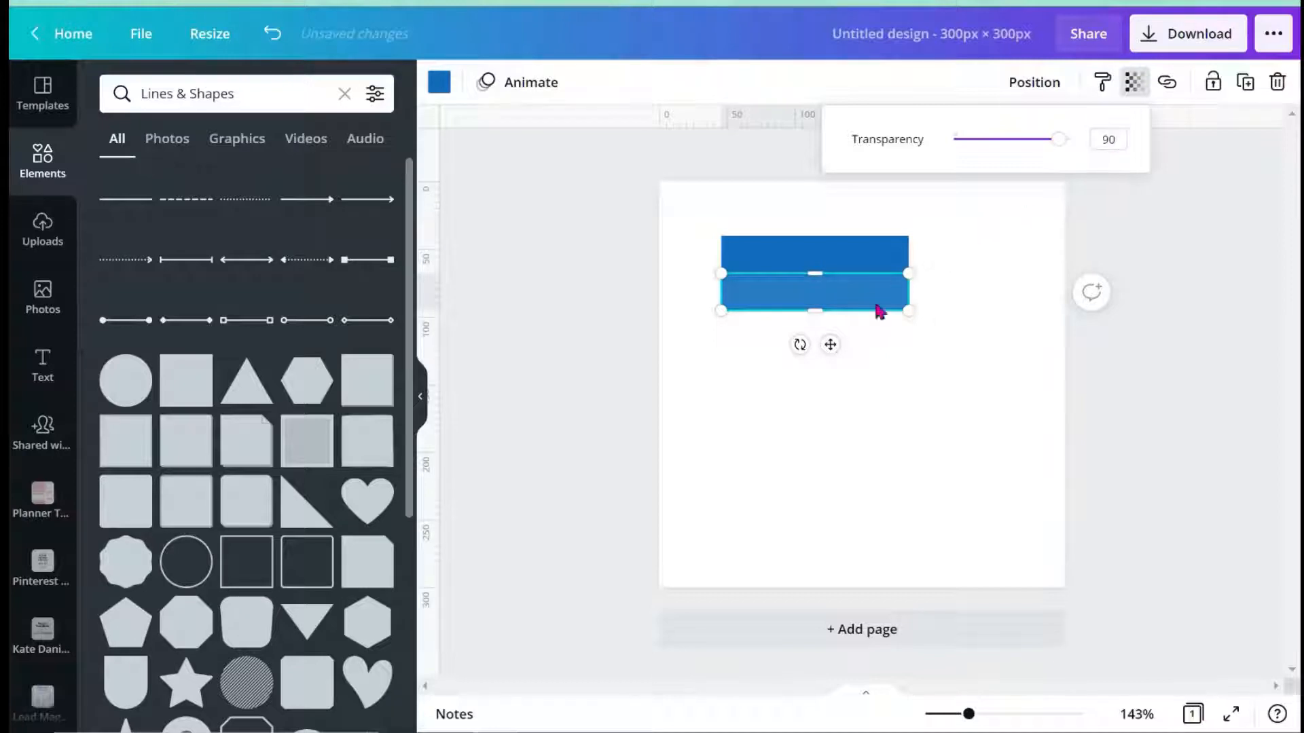
Duplicate the second bar, align the copy directly beneath it, and set the new bar's transparency to 80
key(ctrl+d)
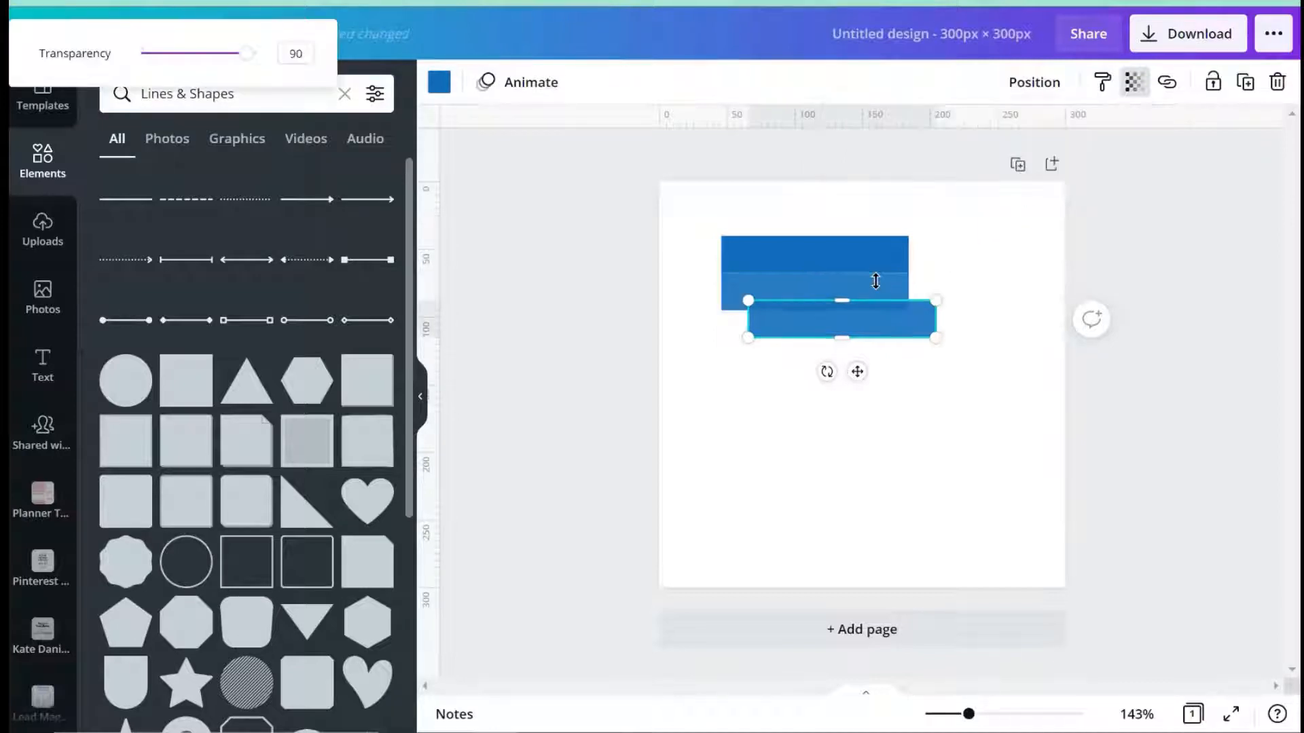
drag(893, 333, 866, 342)
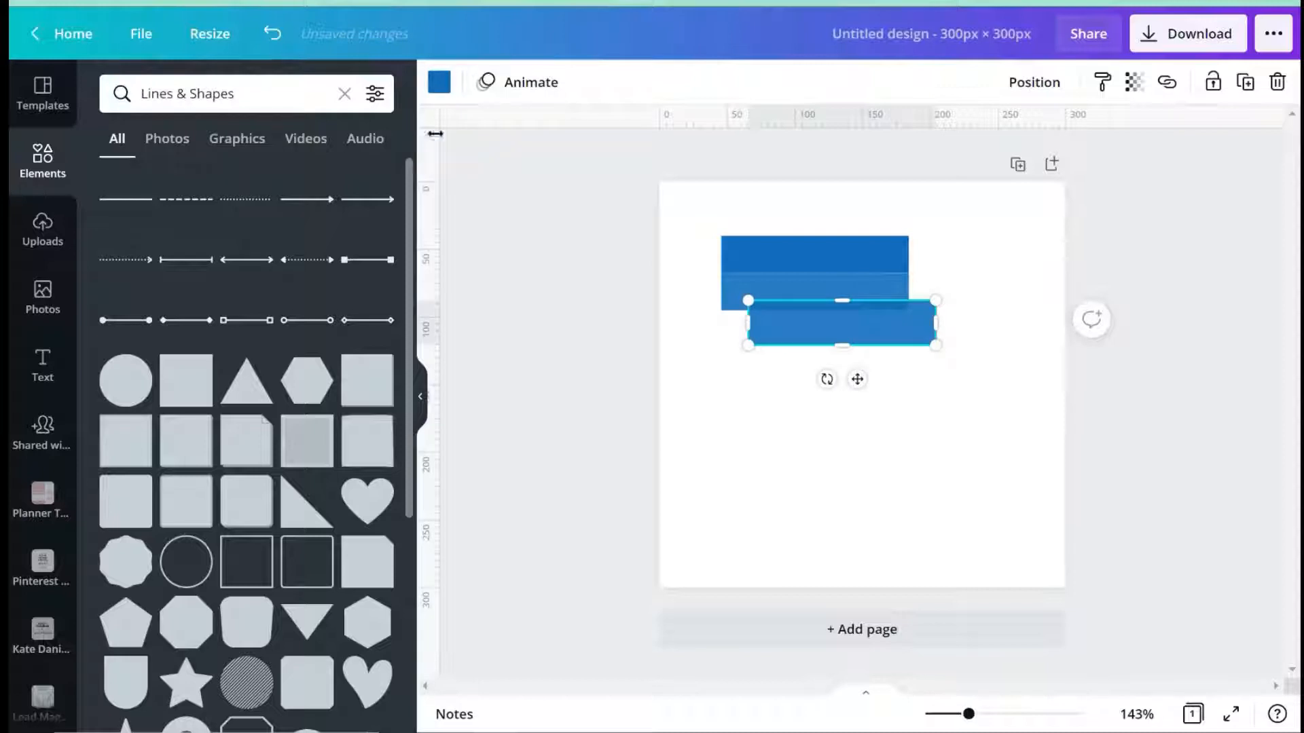
click(272, 33)
drag(882, 333, 853, 333)
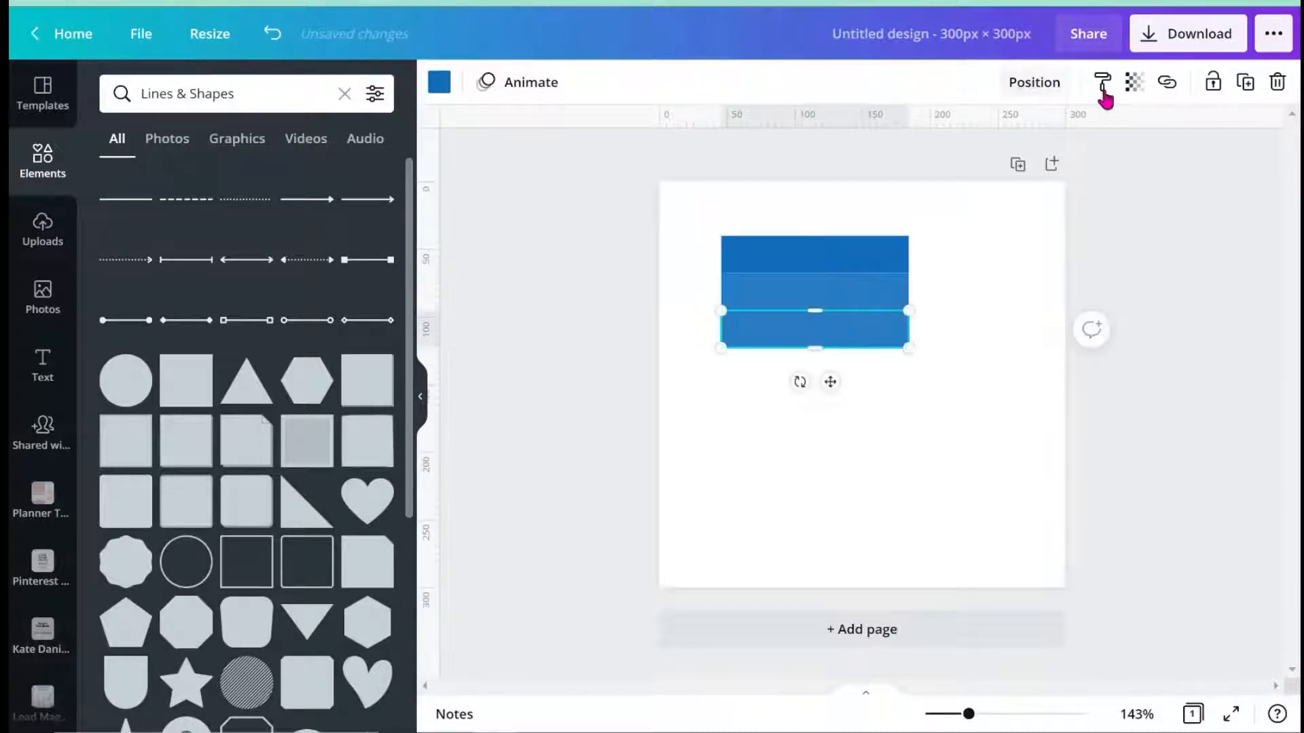
click(1133, 81)
click(1111, 141)
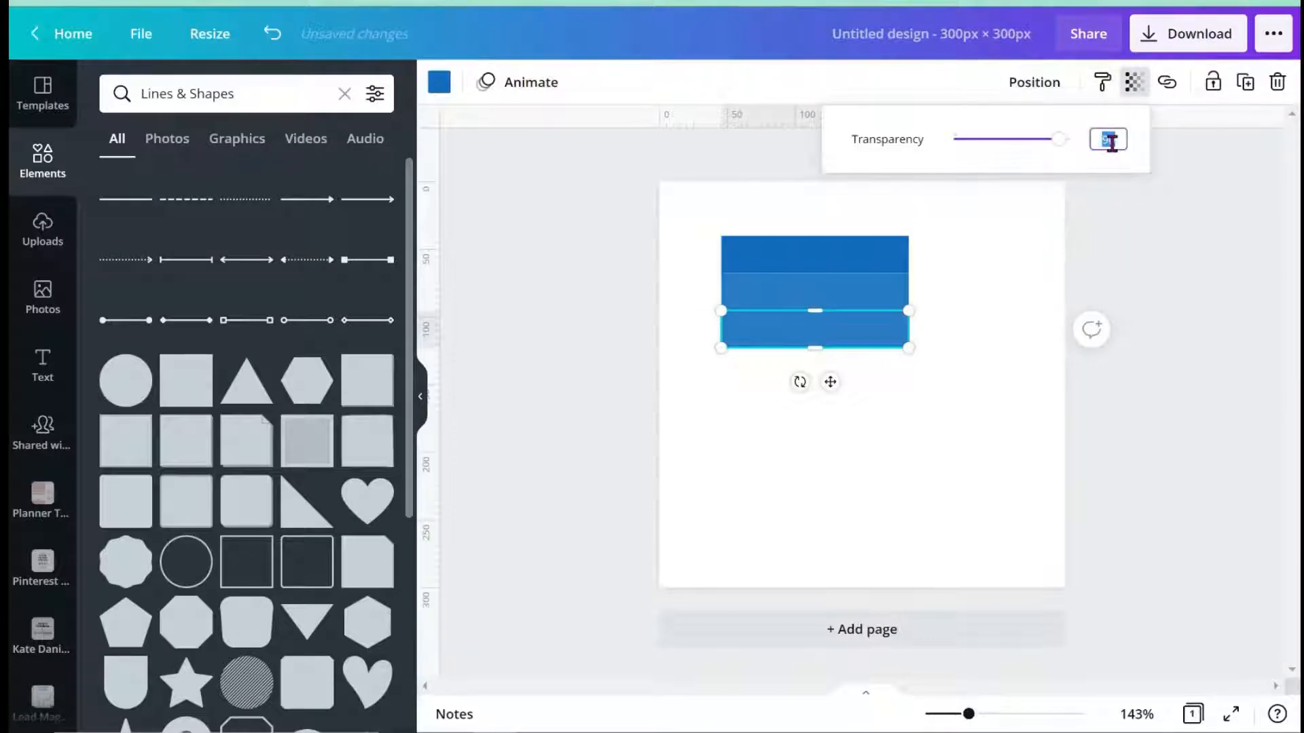
text(5)
key(Return)
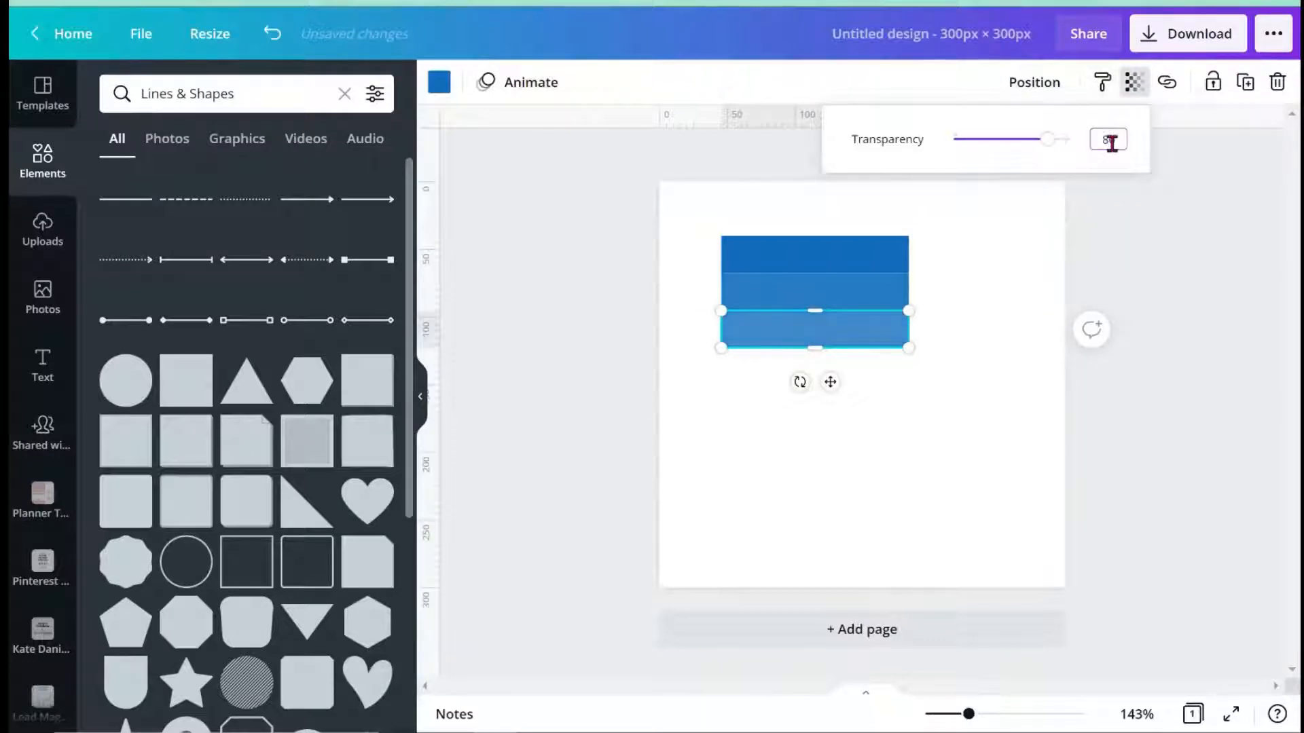
click(996, 319)
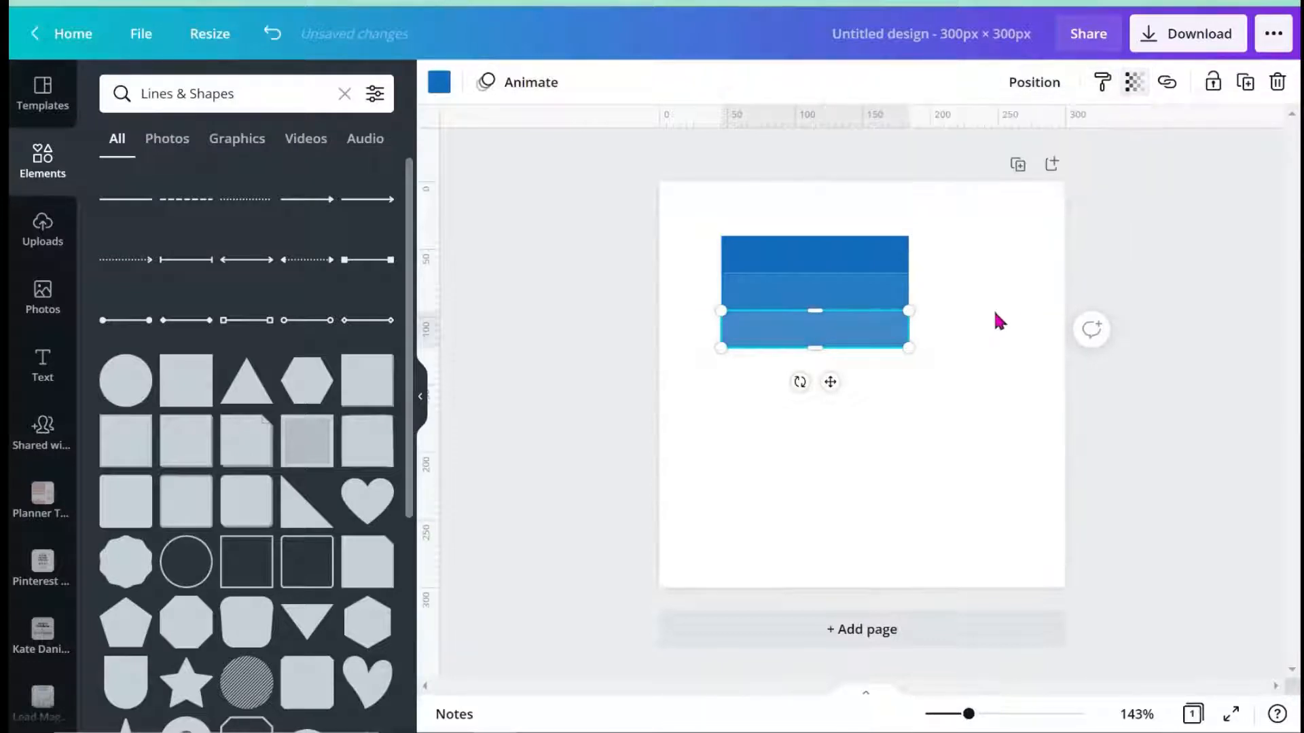
Duplicate the third bar, place the copy just below it, and set the fourth bar's transparency to 70
click(896, 335)
key(ctrl+d)
mouse_move(885, 362)
mouse_down()
mouse_move(858, 357)
mouse_move(863, 366)
mouse_up()
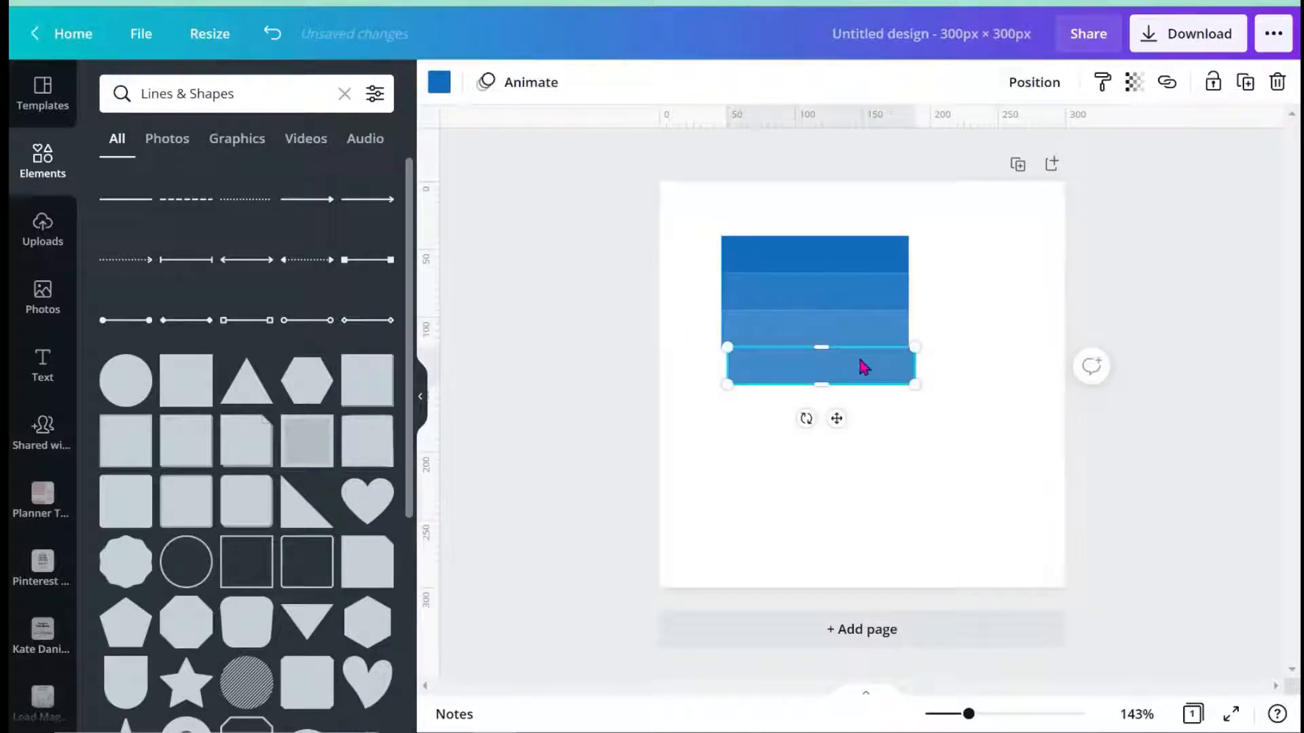
click(1133, 82)
double_click(1118, 138)
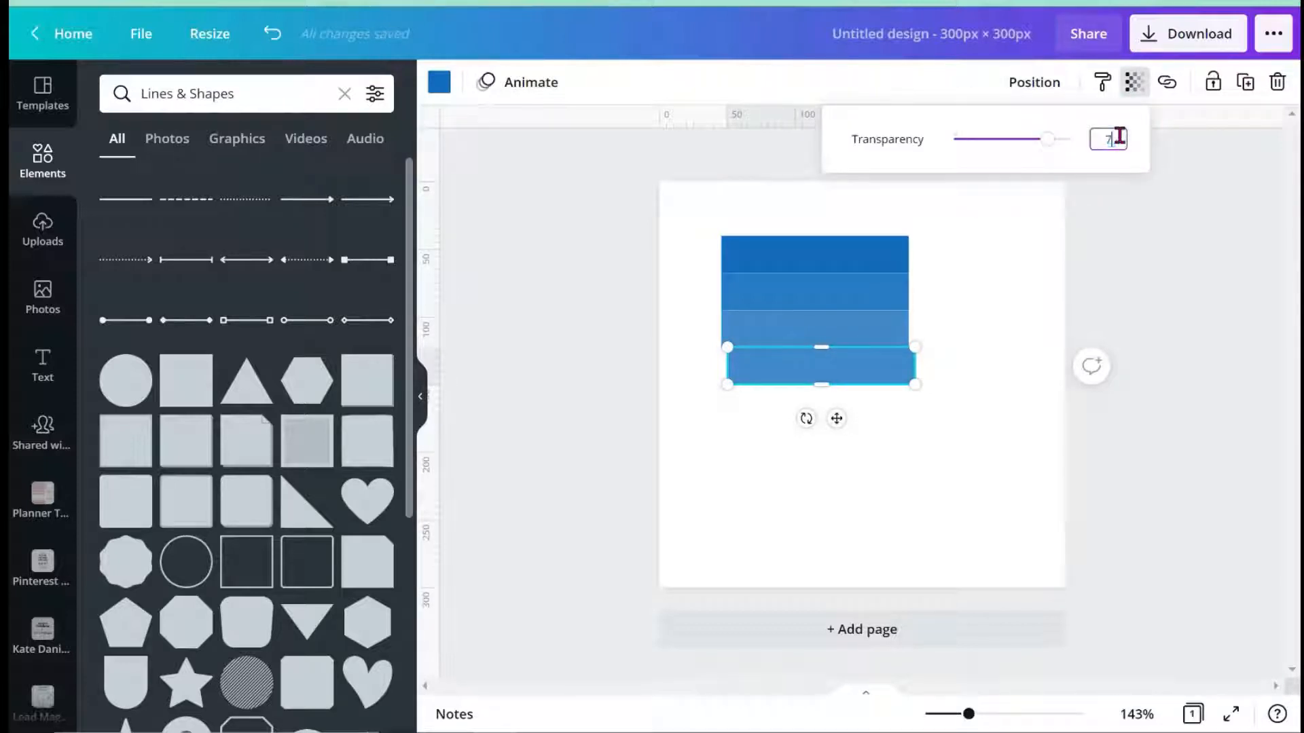
text(70)
key(Return)
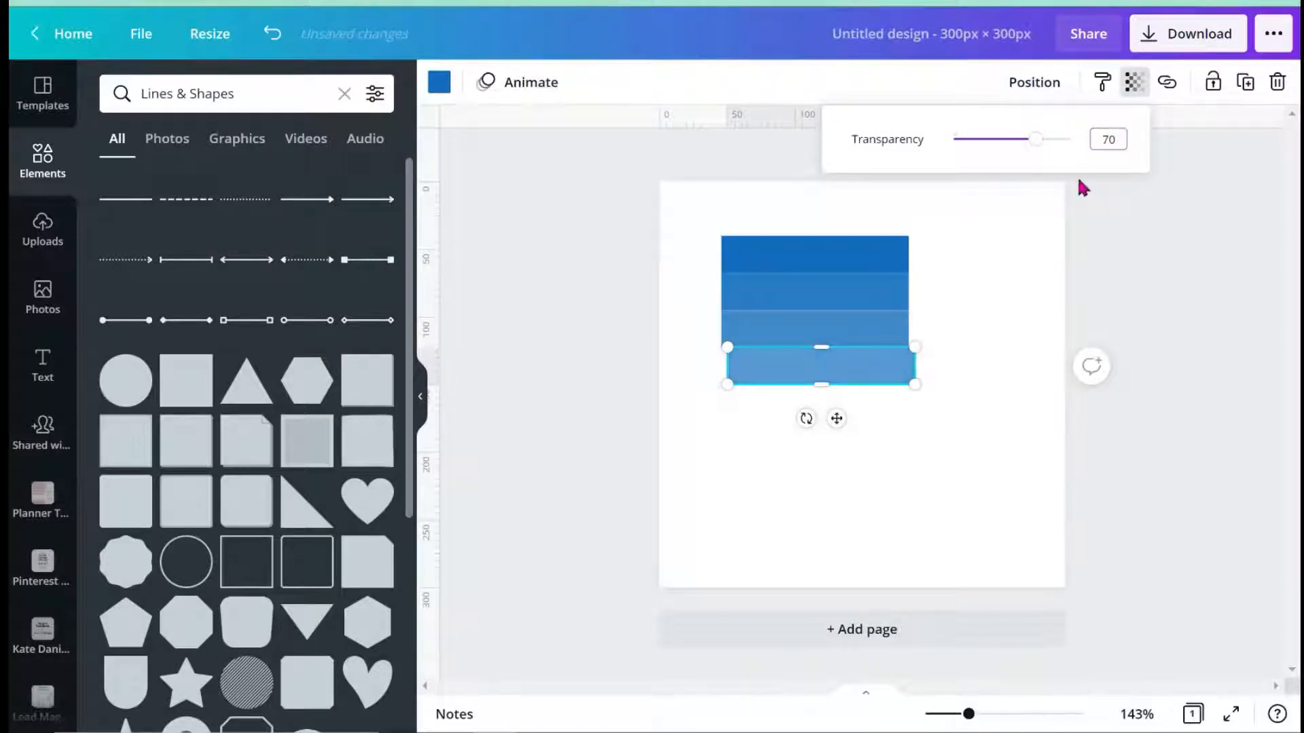
Duplicate the fourth bar, align the copy directly below it, and set the fifth bar's transparency to 60
click(860, 372)
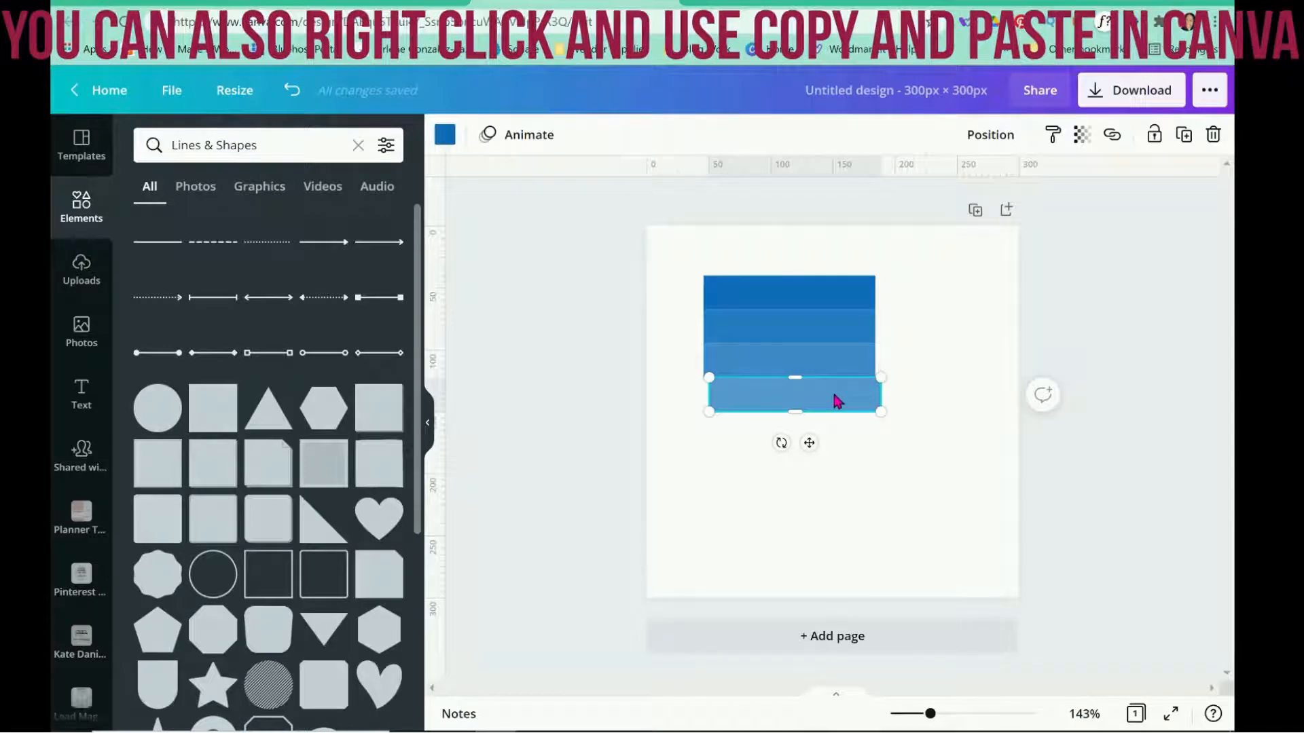
key(ctrl+d)
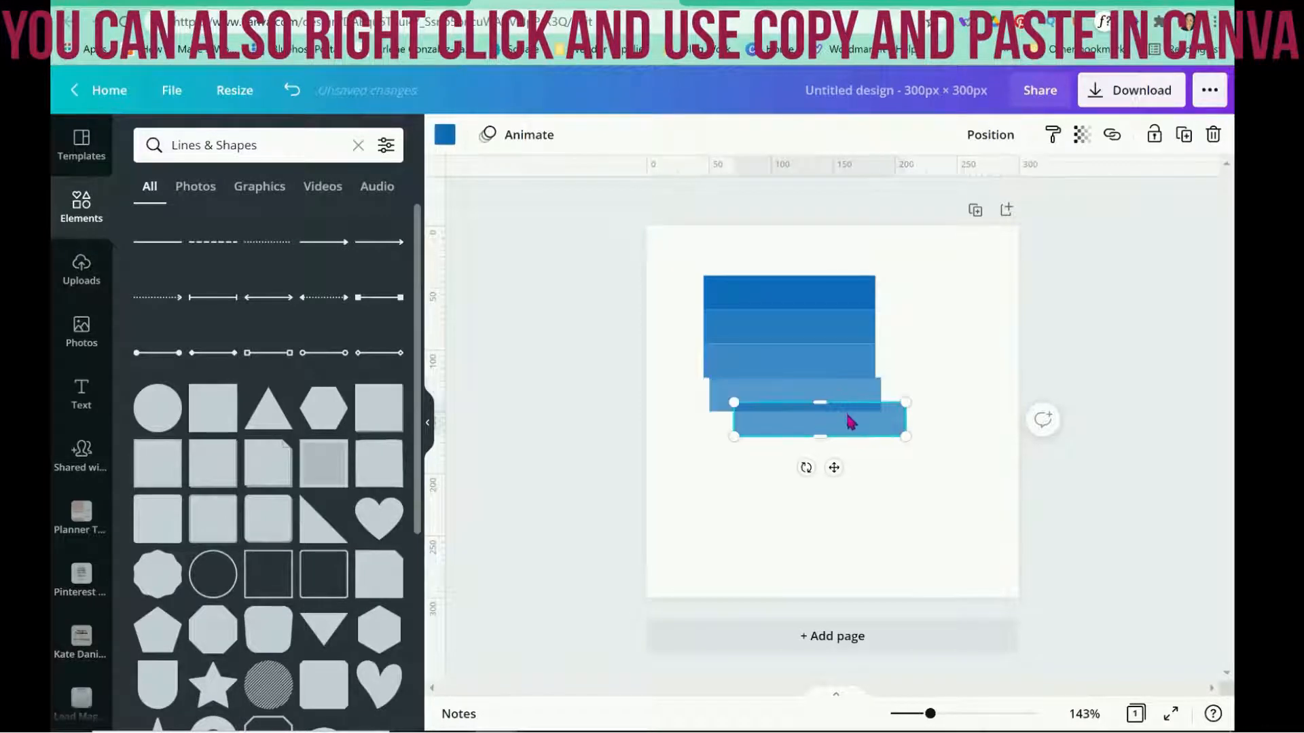
drag(857, 427, 838, 438)
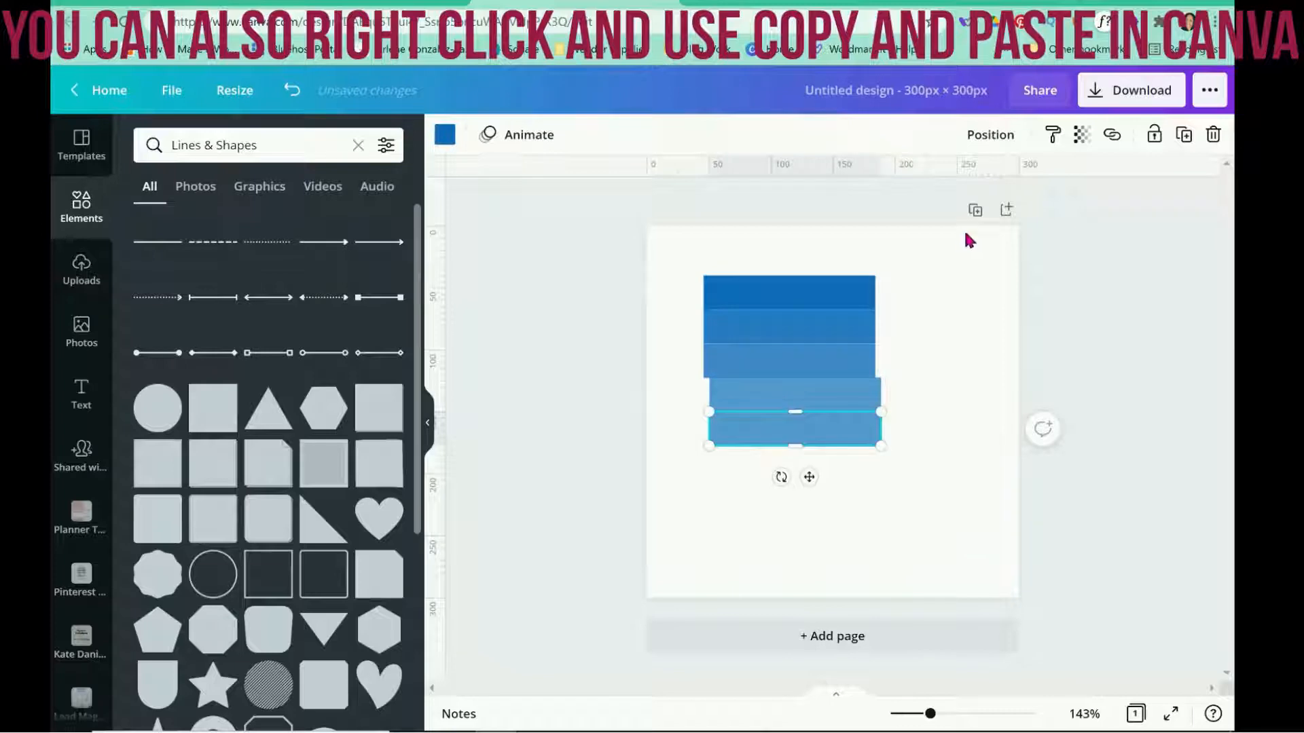
click(1080, 135)
double_click(1065, 187)
text(60)
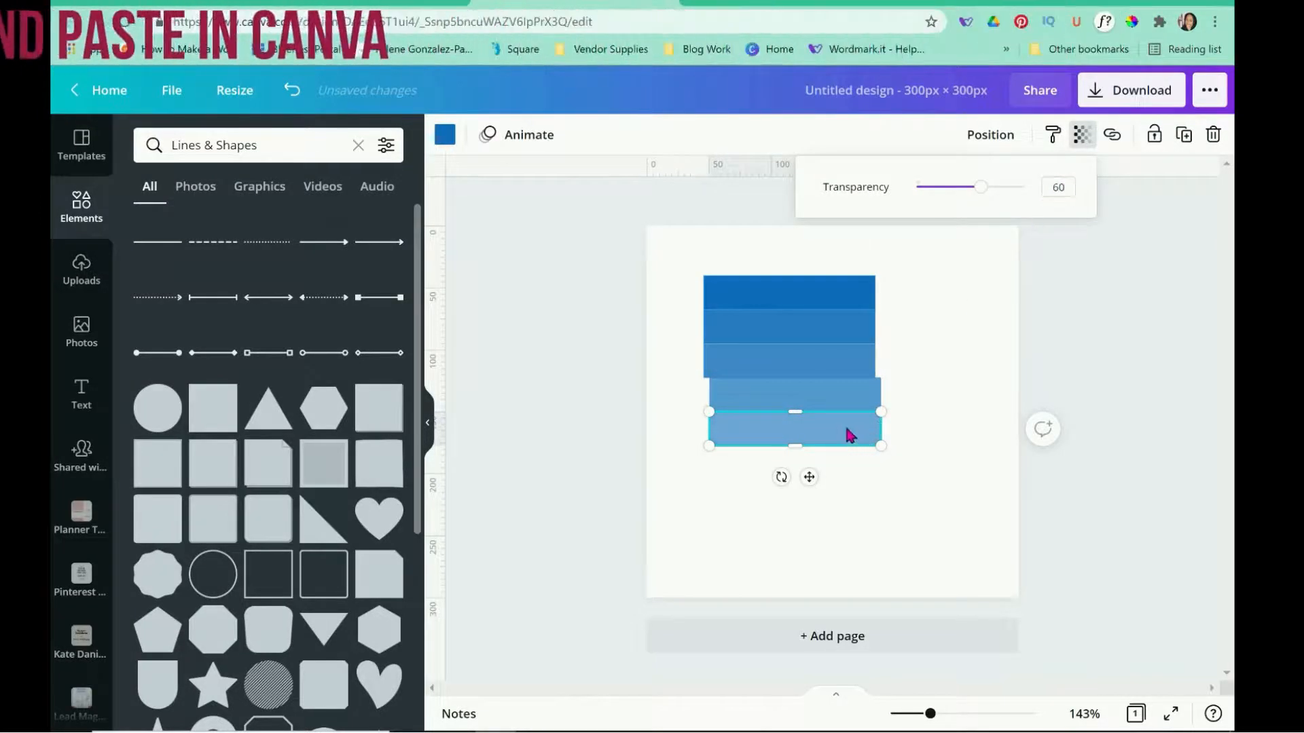
Duplicate the fifth bar, set the copy's transparency to 50, and deselect it
click(849, 434)
key(ctrl+d)
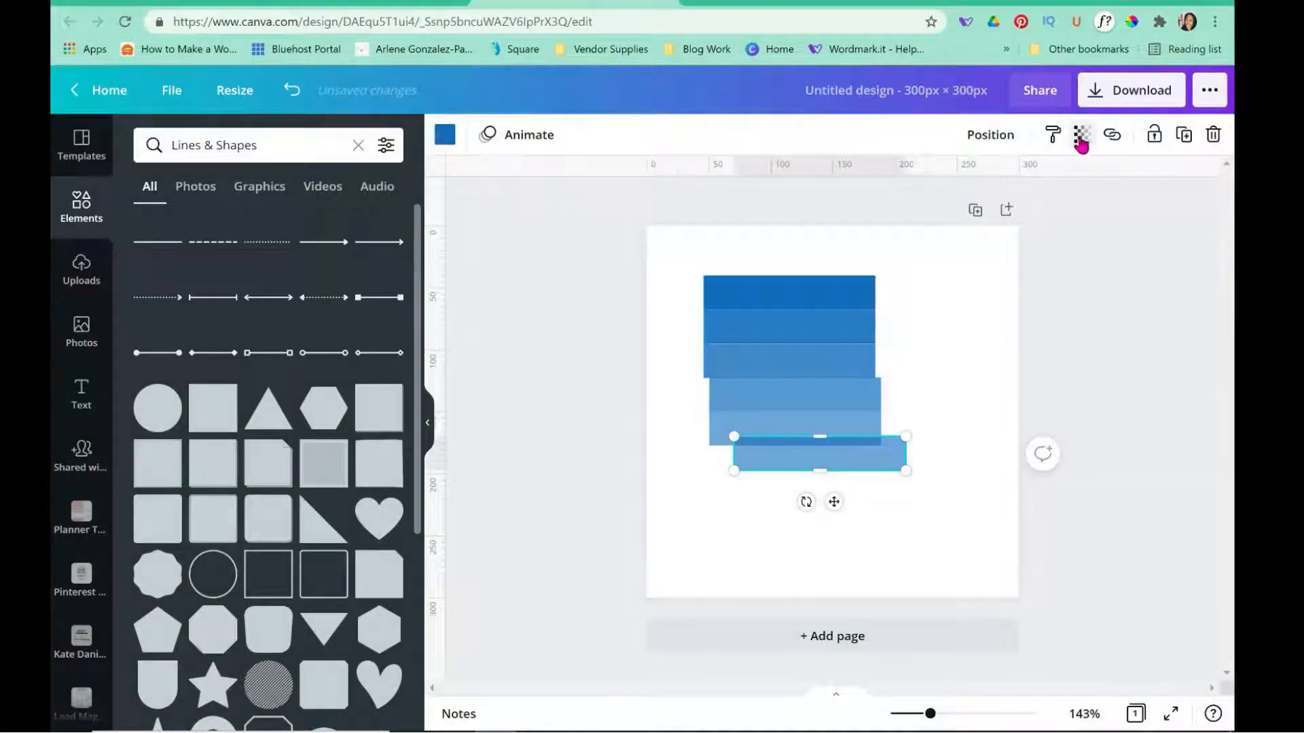
click(1082, 140)
double_click(1063, 187)
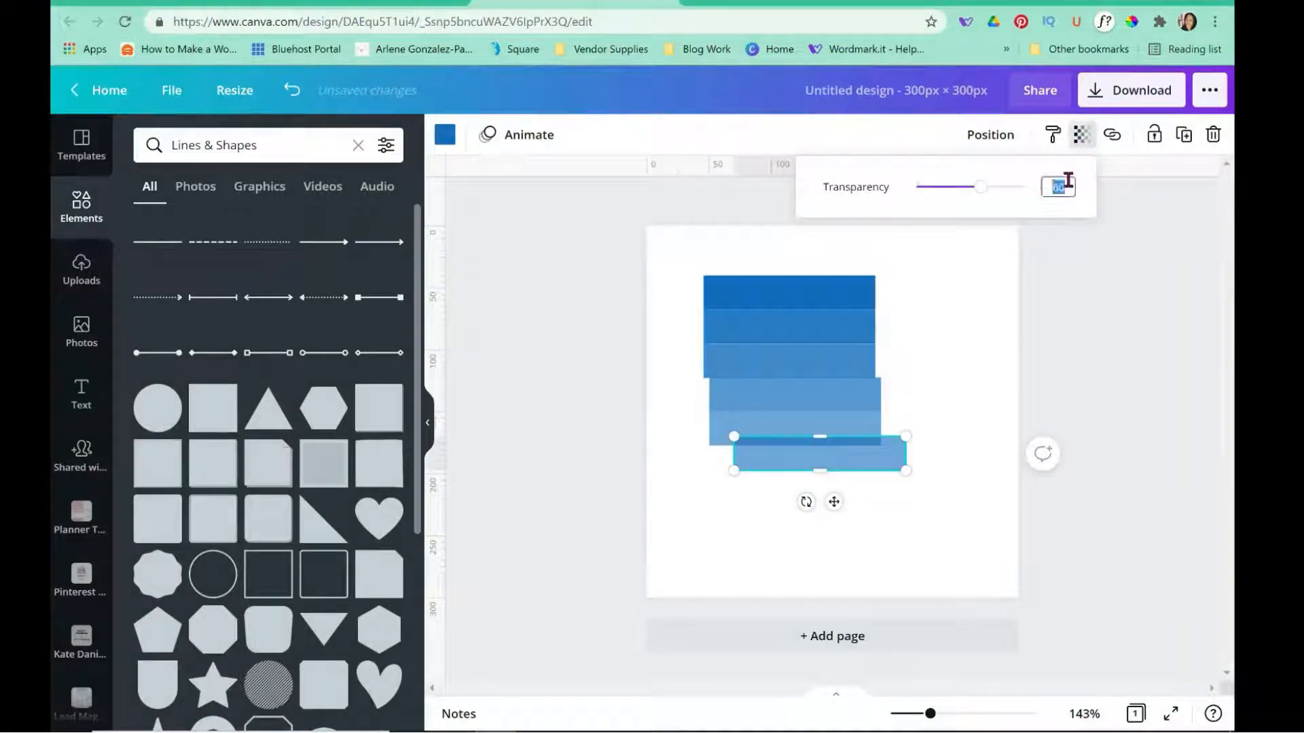
text(100)
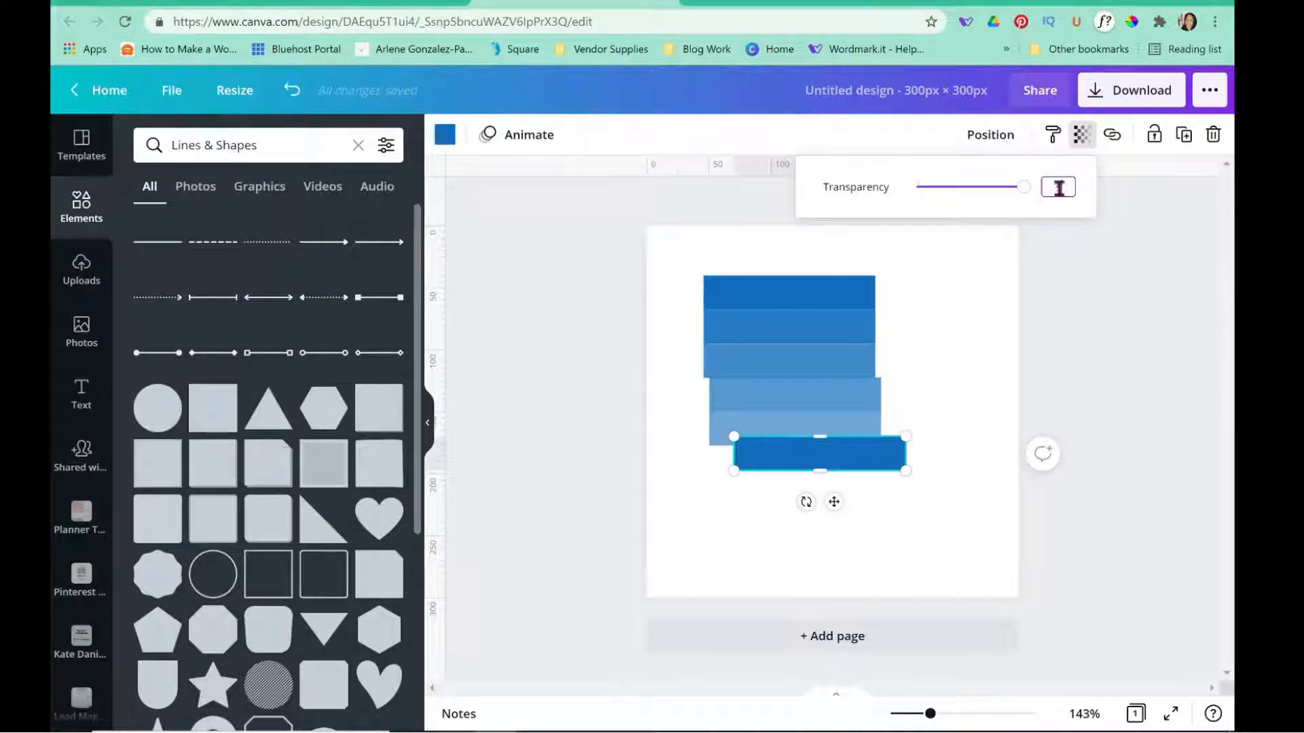
double_click(1058, 188)
text(50)
click(985, 363)
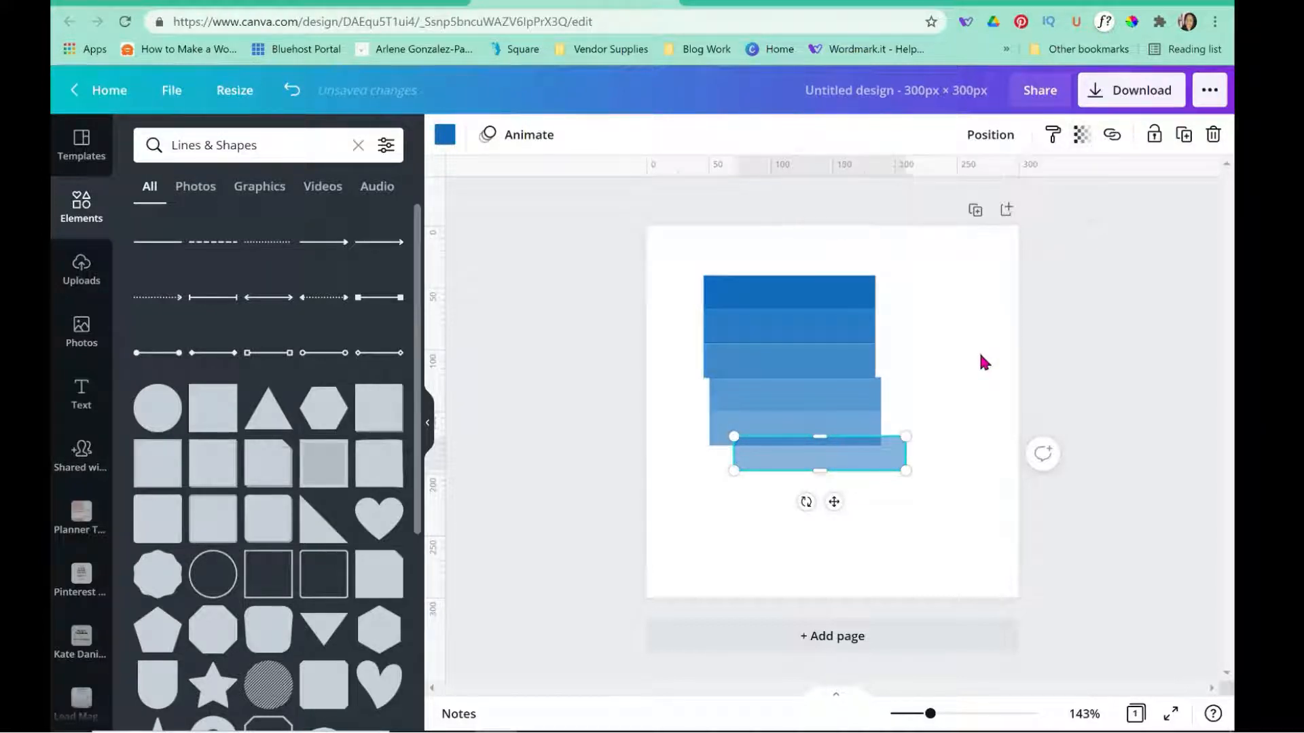
click(984, 363)
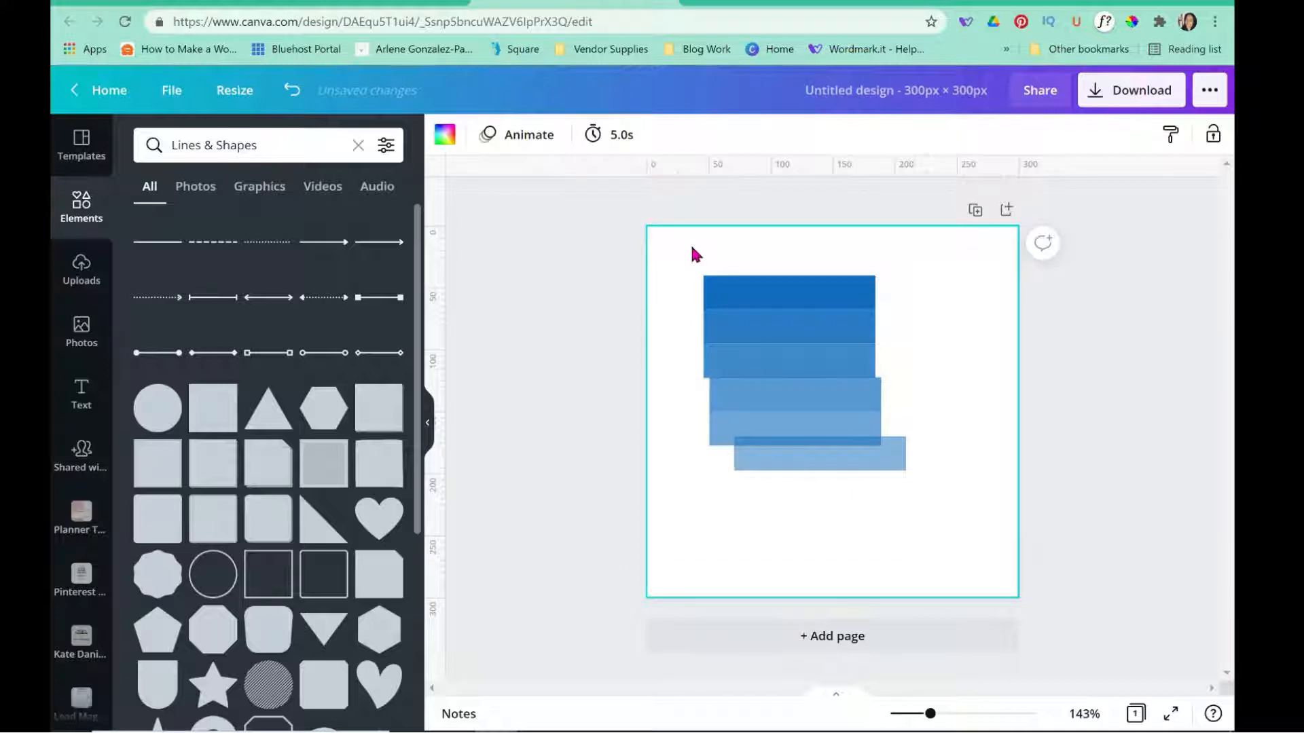
Select all six blue bars, align them to the left, and tidy up their spacing
drag(694, 251, 866, 508)
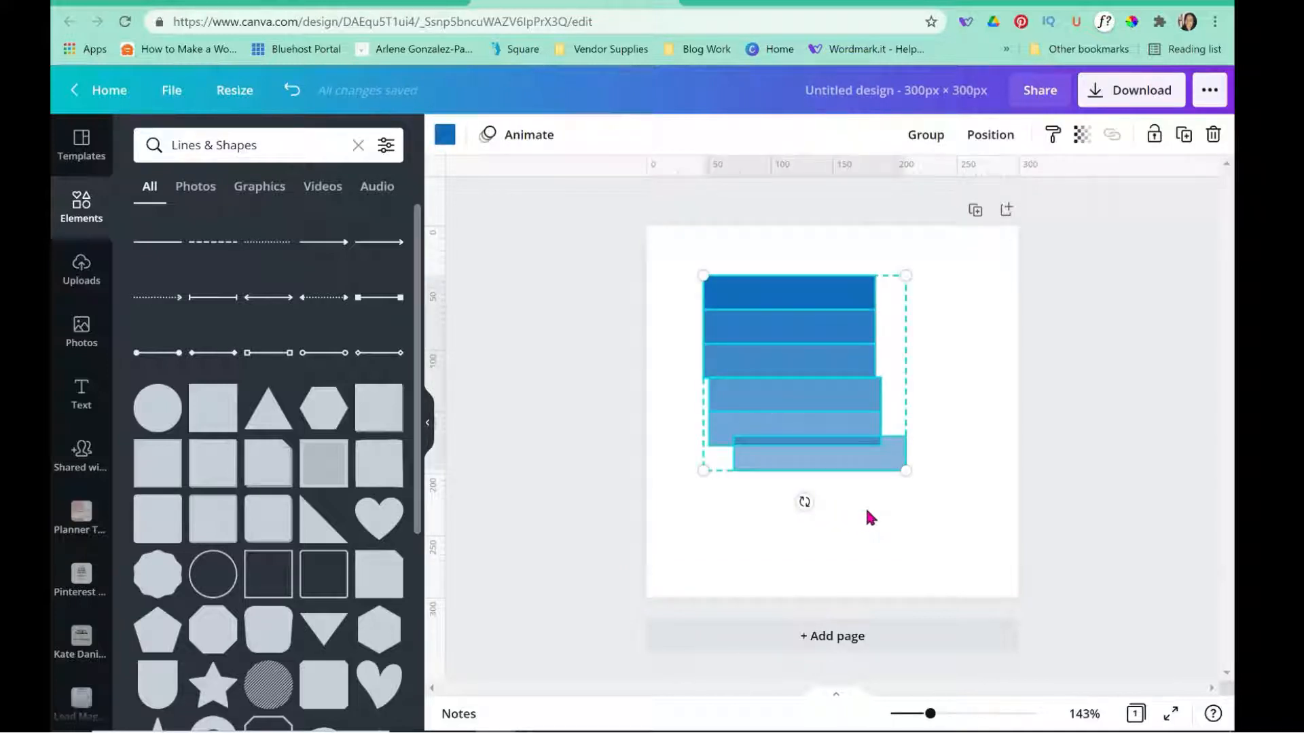
click(1005, 136)
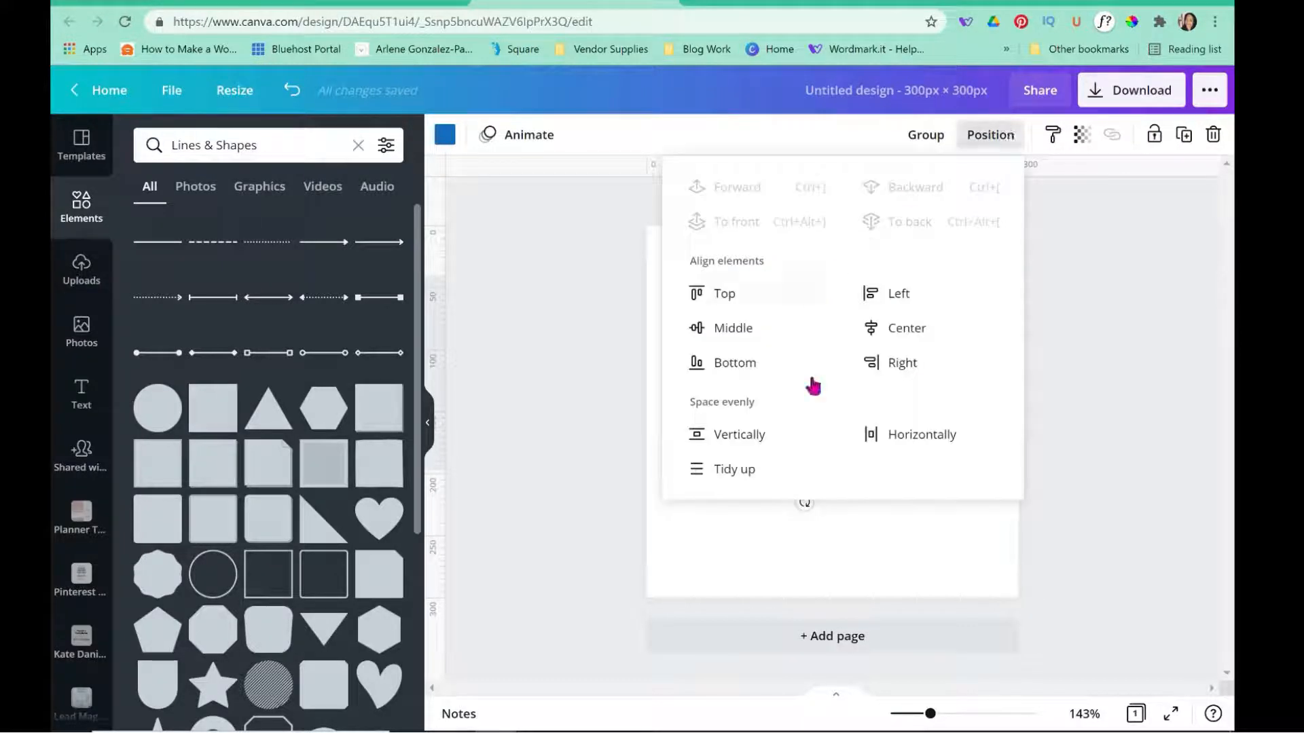
click(907, 302)
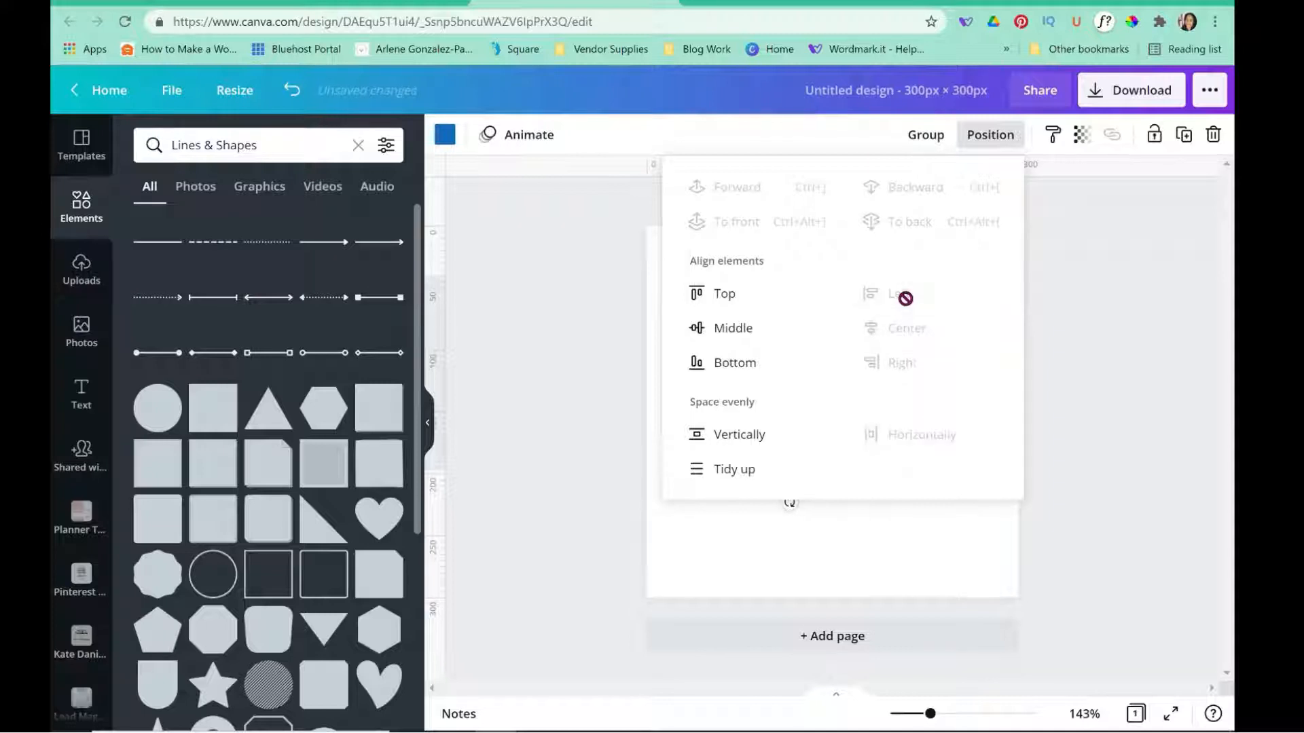
click(756, 473)
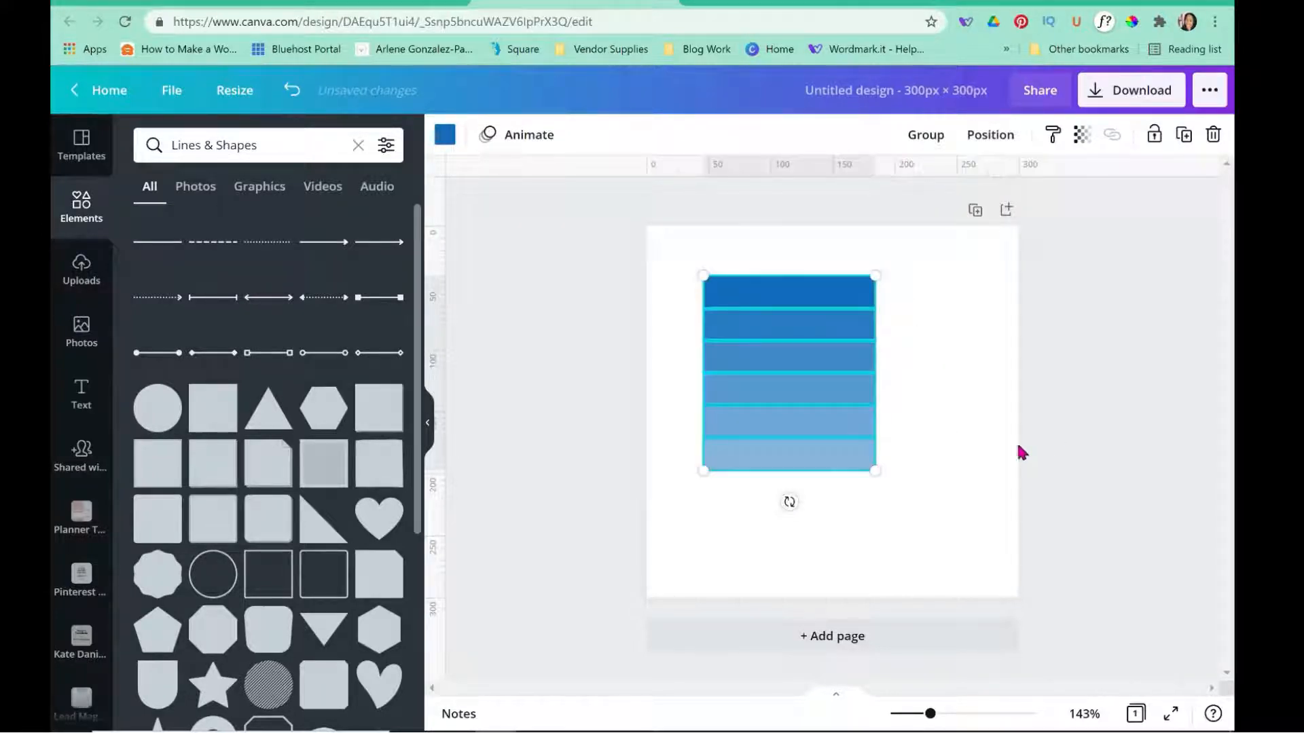
click(1006, 430)
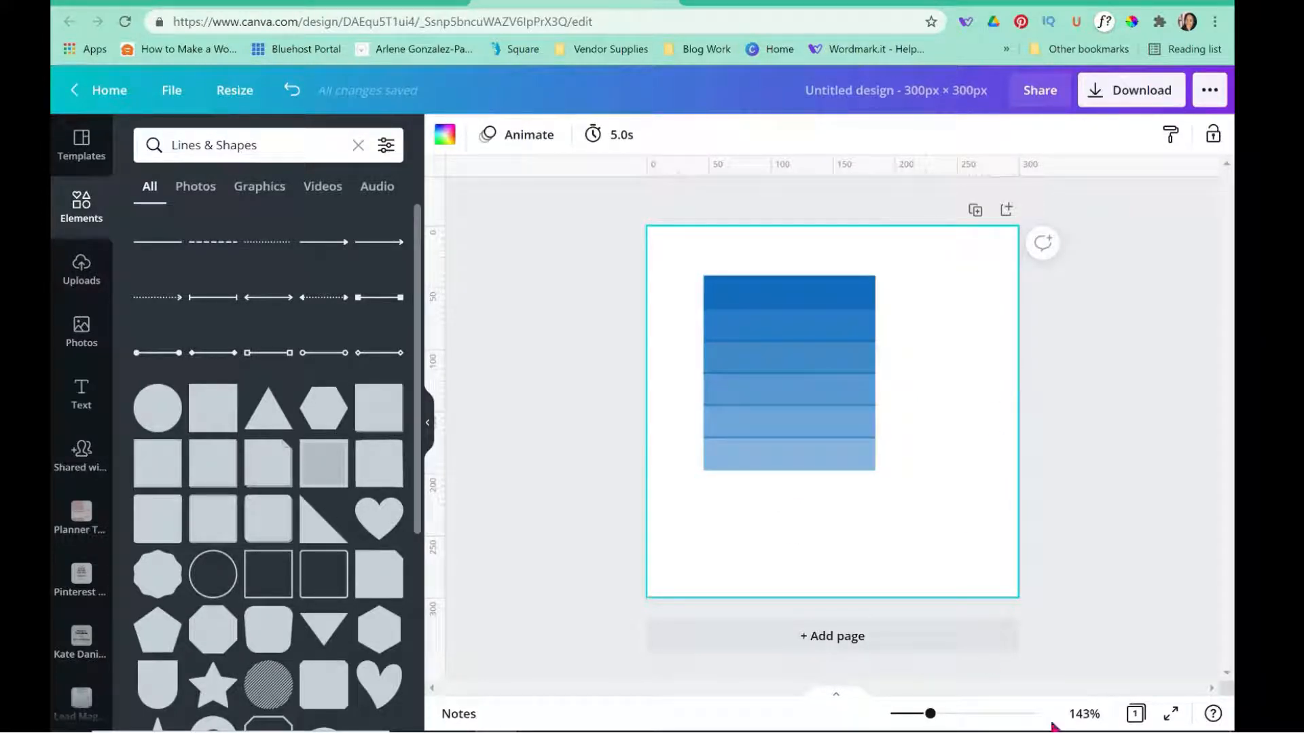
Search the elements for "heart", restrict the results to graphics, and add the solid red heart to the design
click(940, 714)
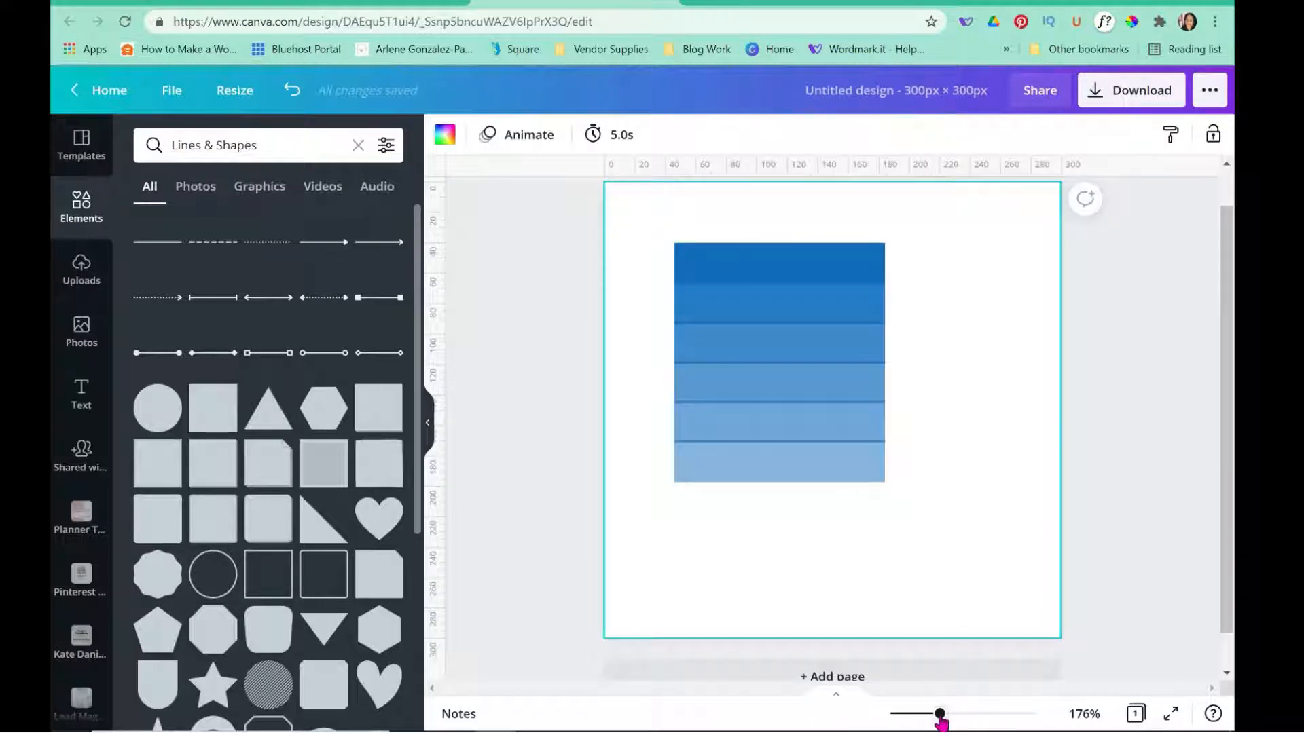
click(950, 717)
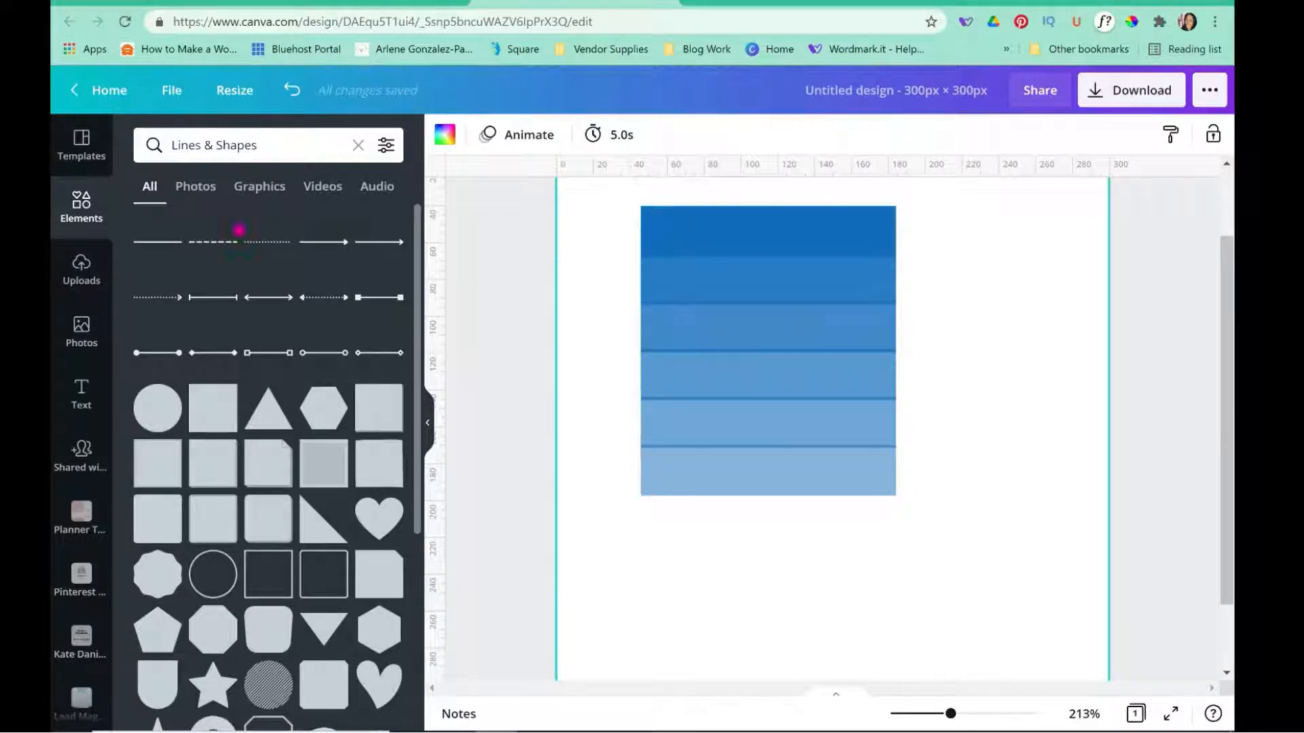
click(82, 207)
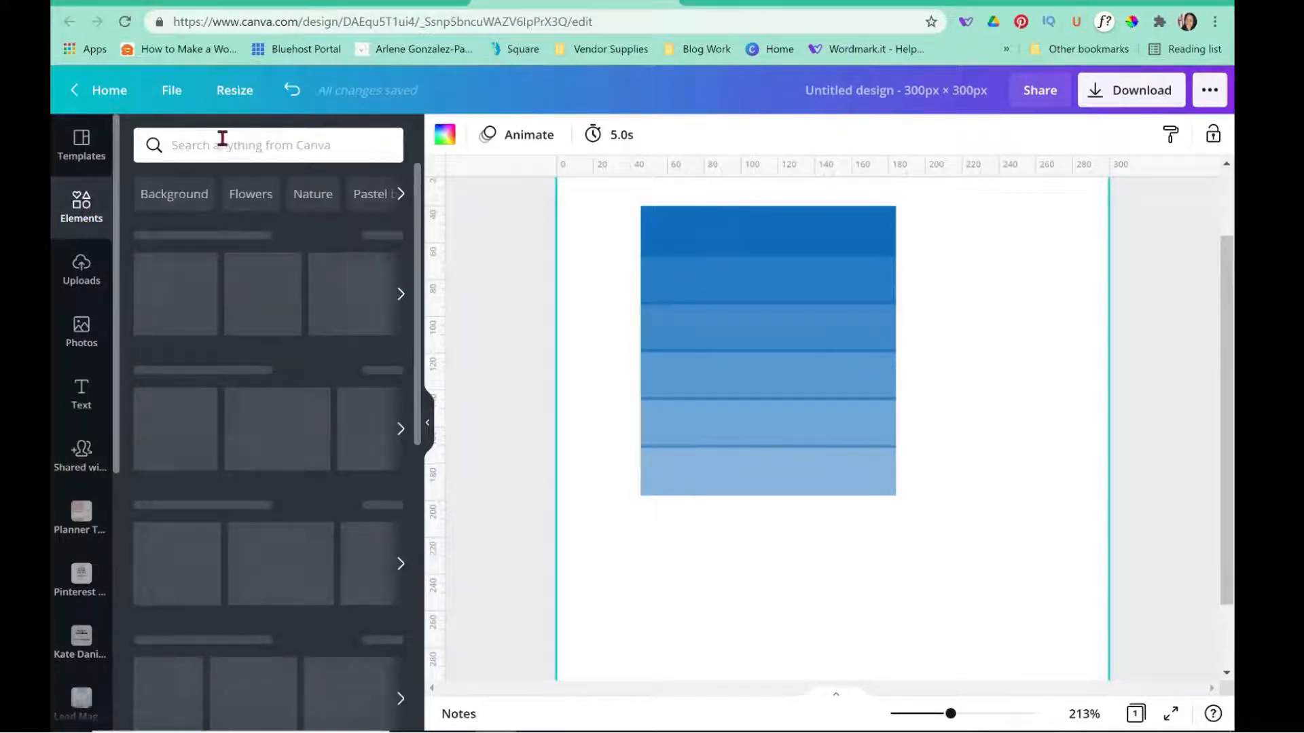
click(224, 141)
text(heeart)
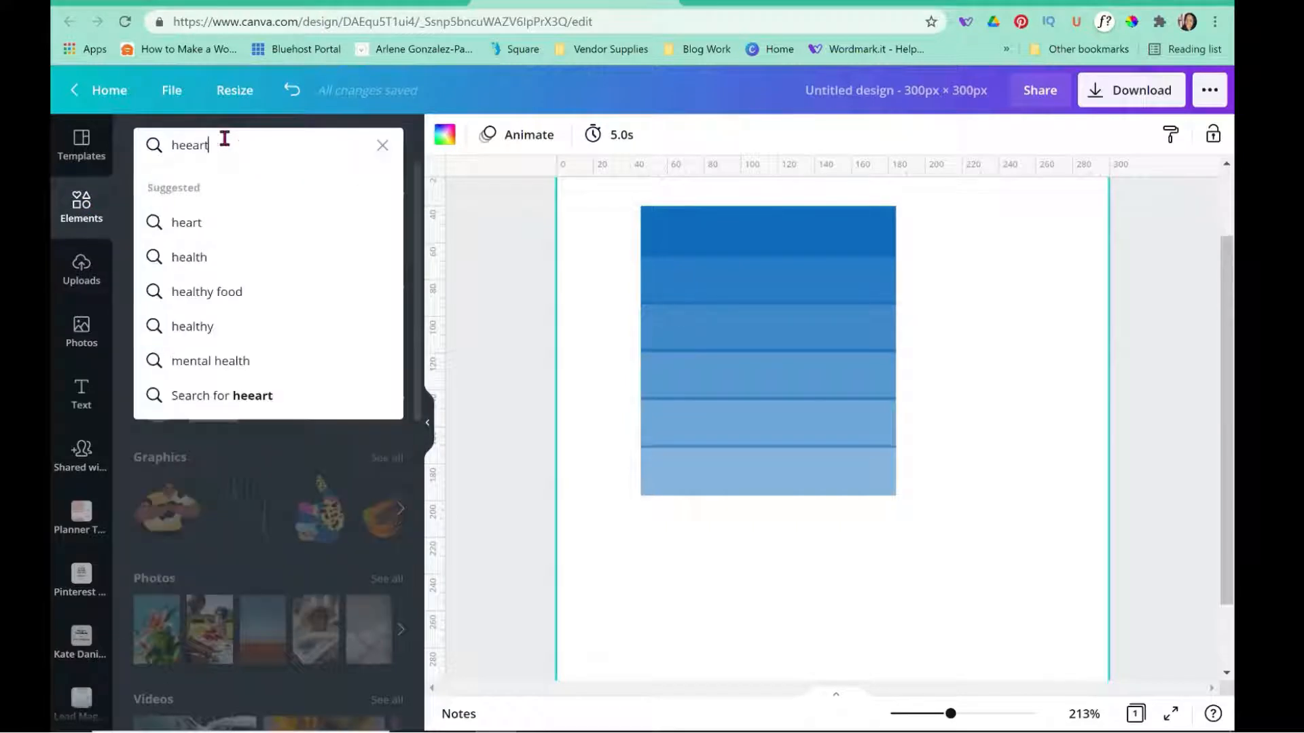
key(BackSpace)
key(BackSpace)
text(art)
key(Return)
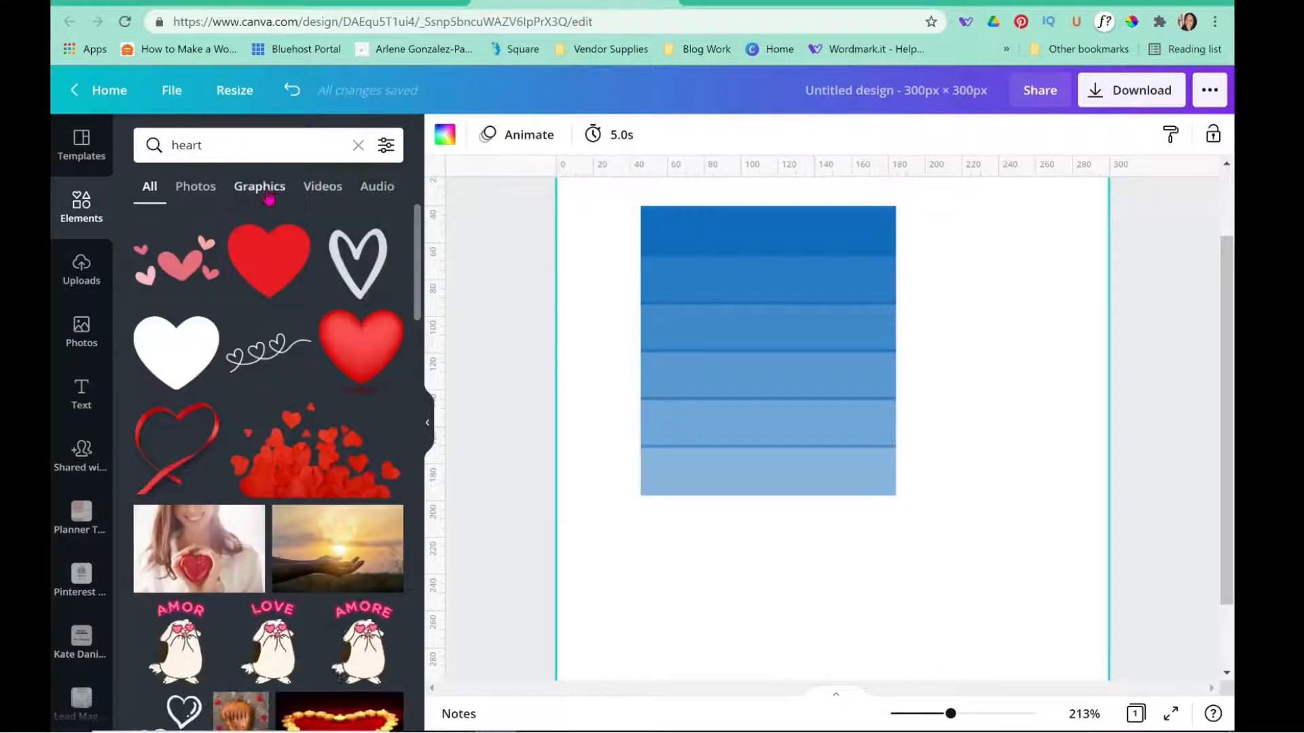
click(253, 192)
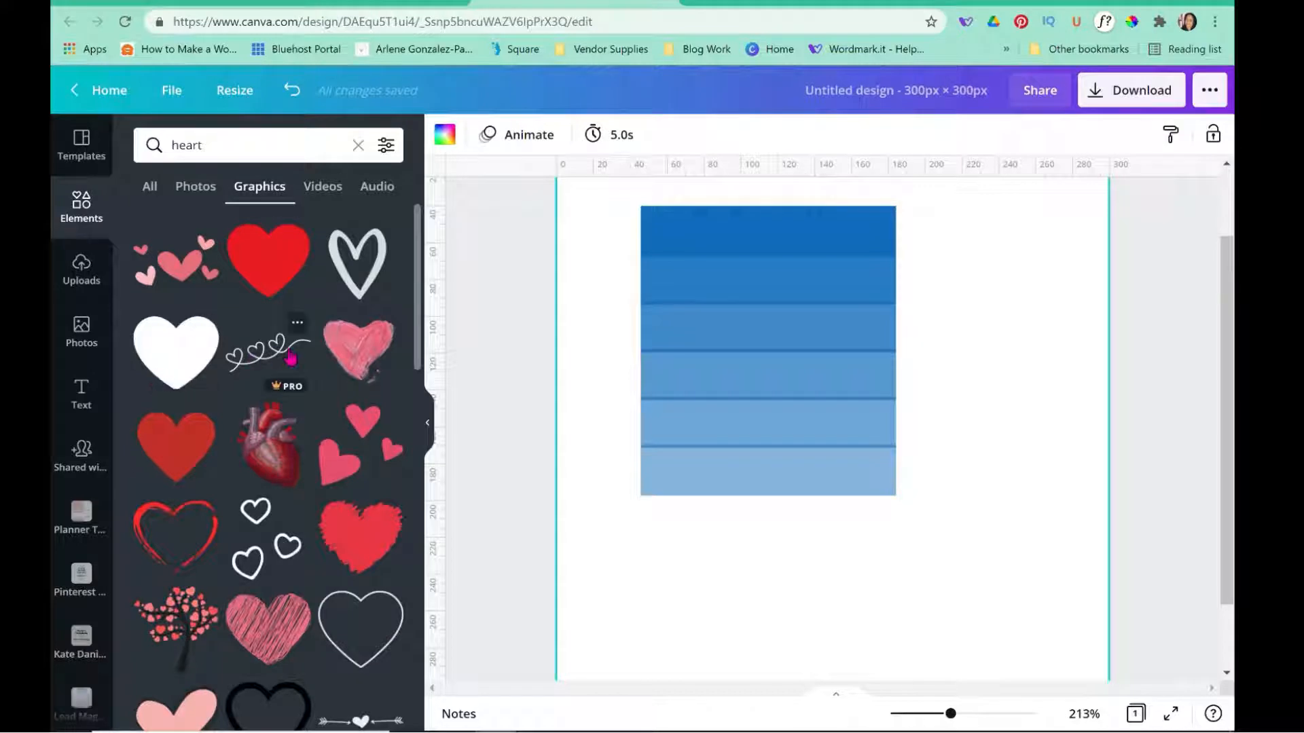
click(159, 448)
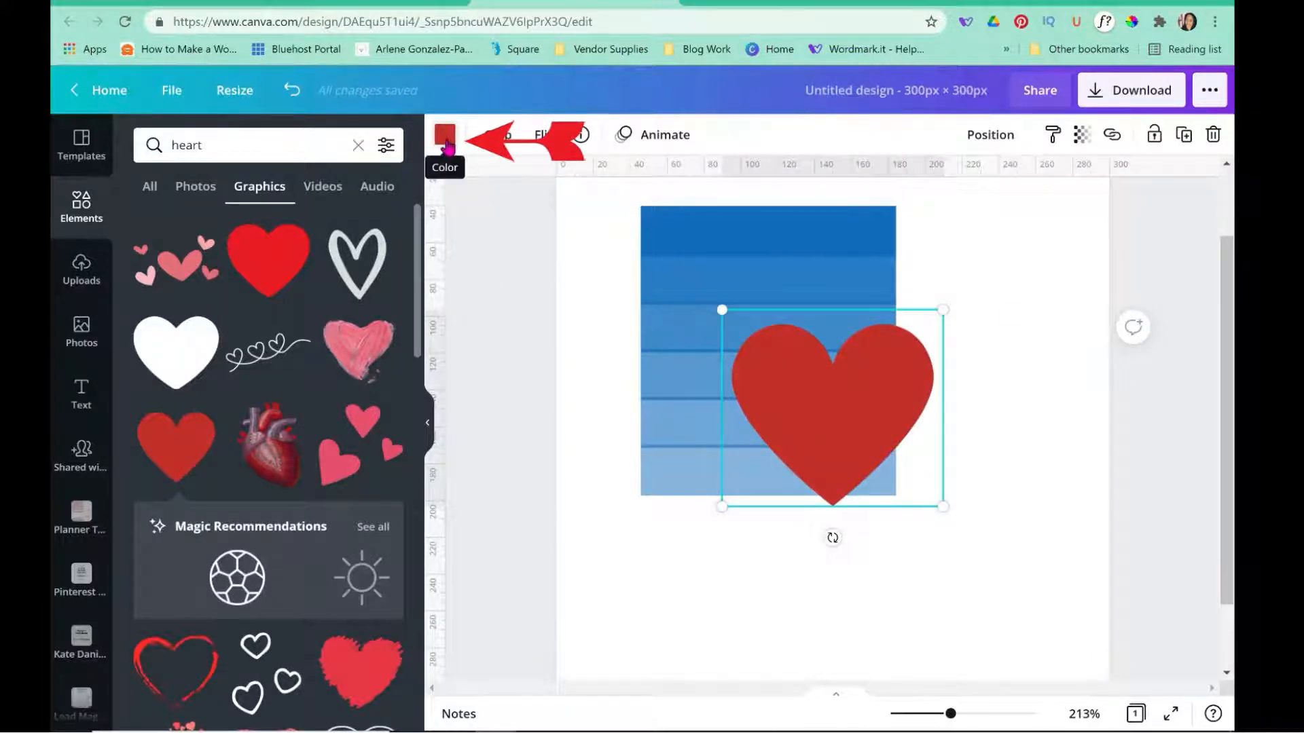
Recolor the heart with the white brand color
click(445, 136)
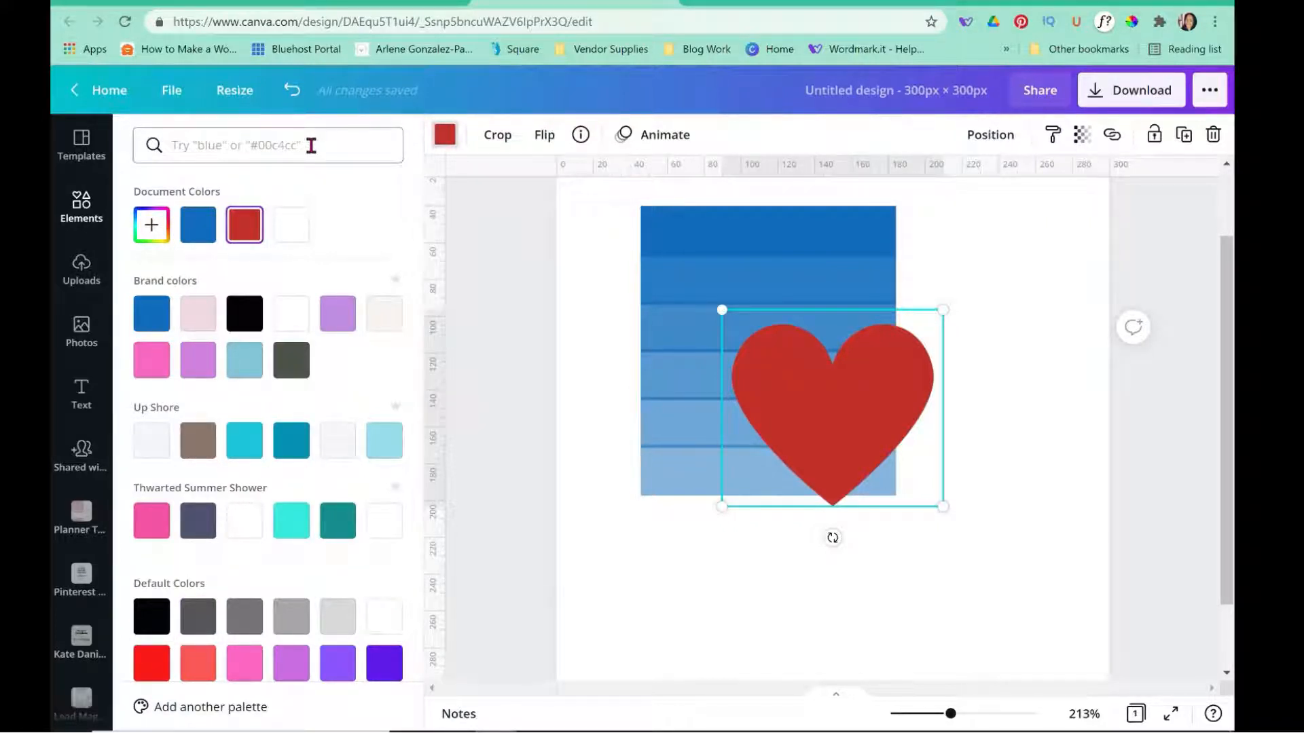
click(149, 231)
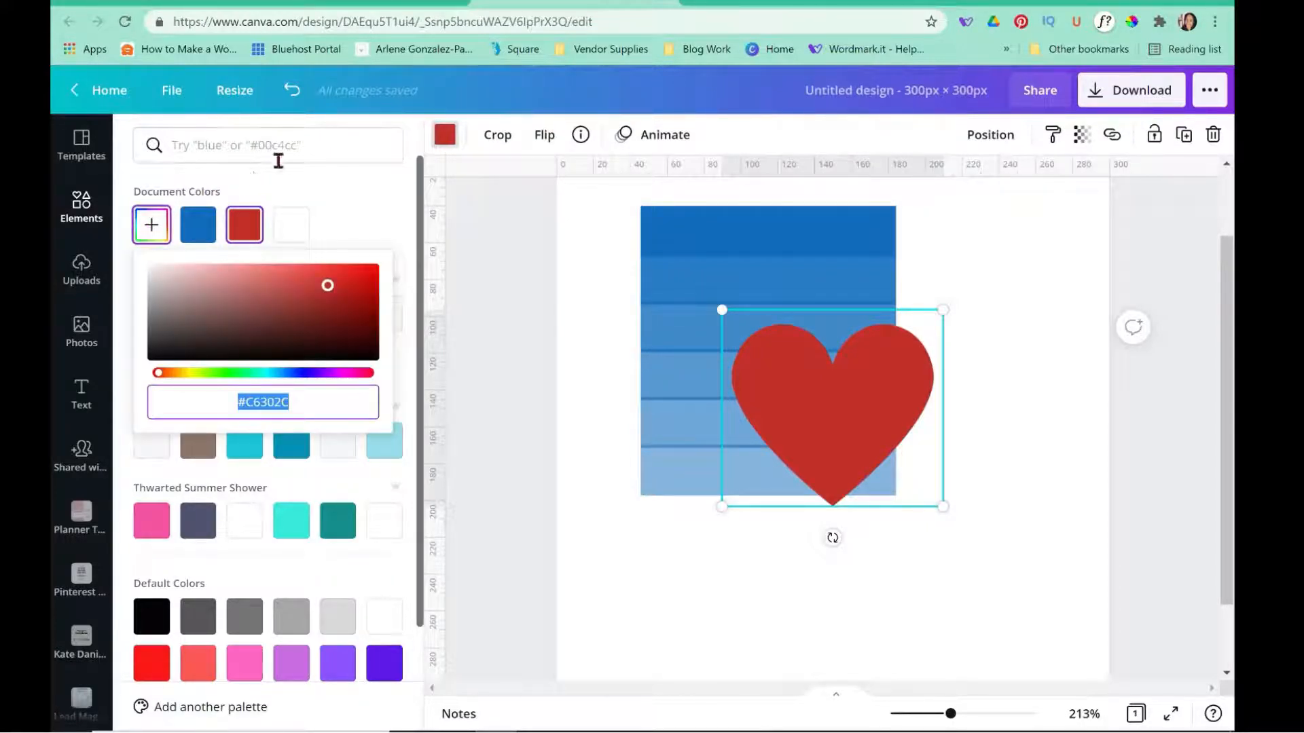
click(301, 170)
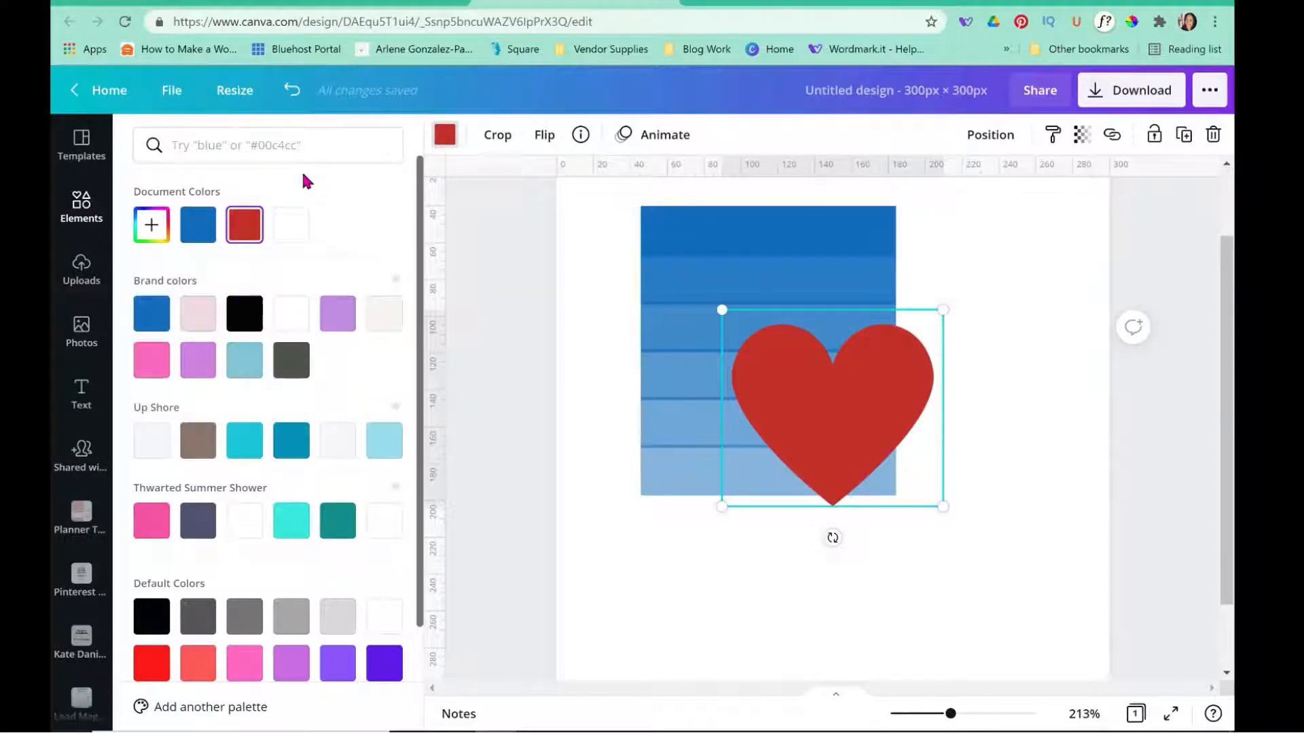
click(297, 322)
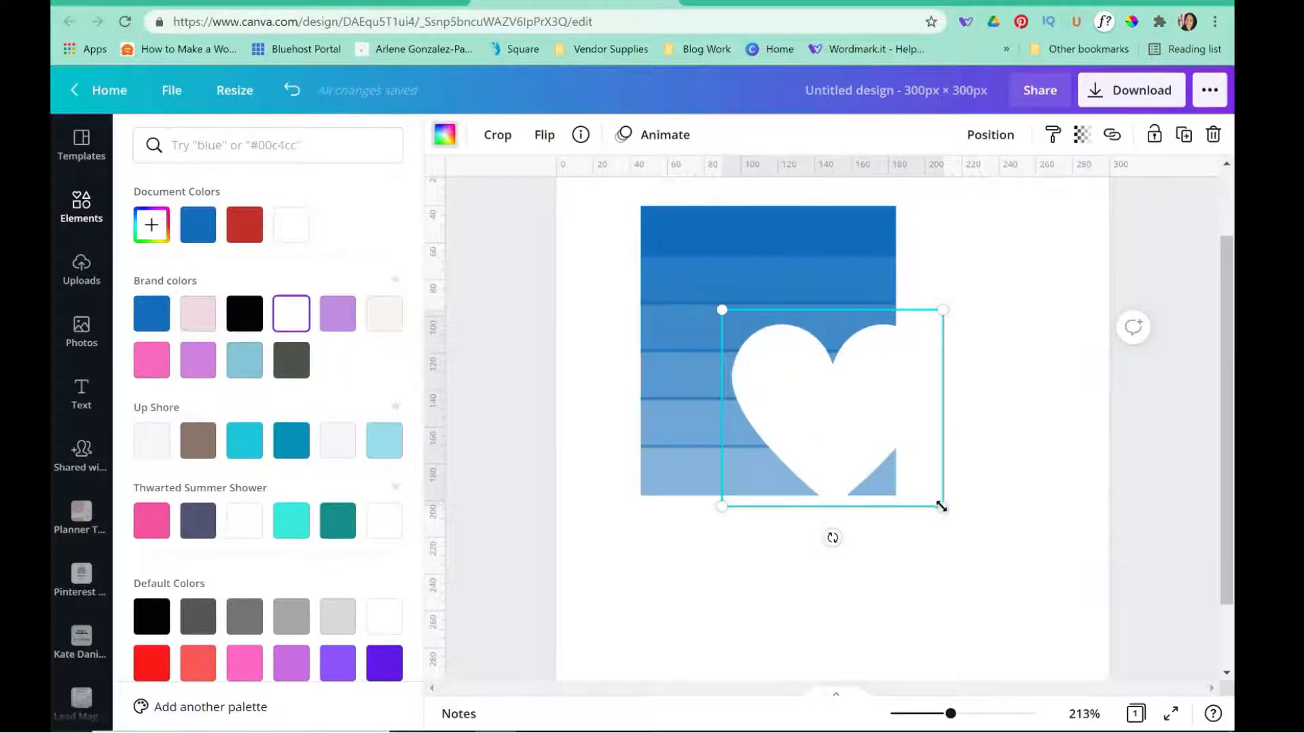
Shrink the heart to fit within one bar, keep it white, and place it at the left end of the top bar
drag(942, 506, 749, 342)
click(209, 316)
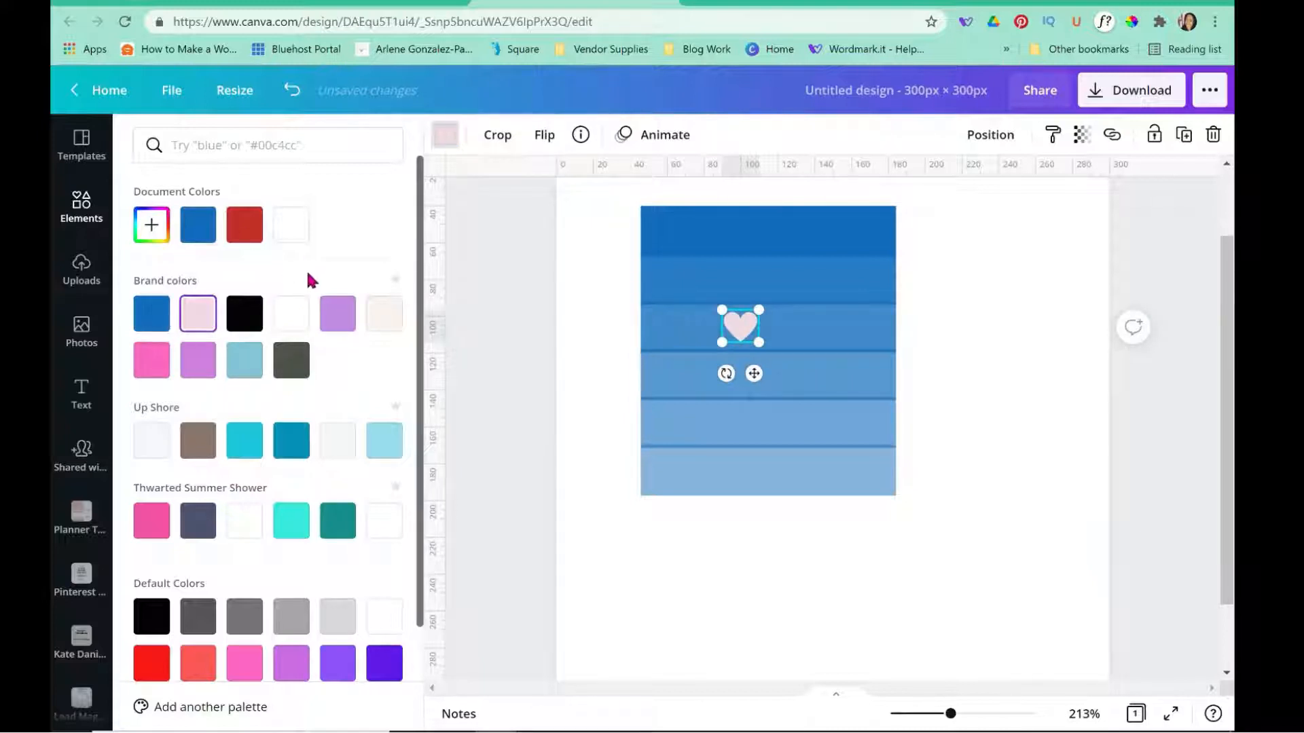
click(287, 323)
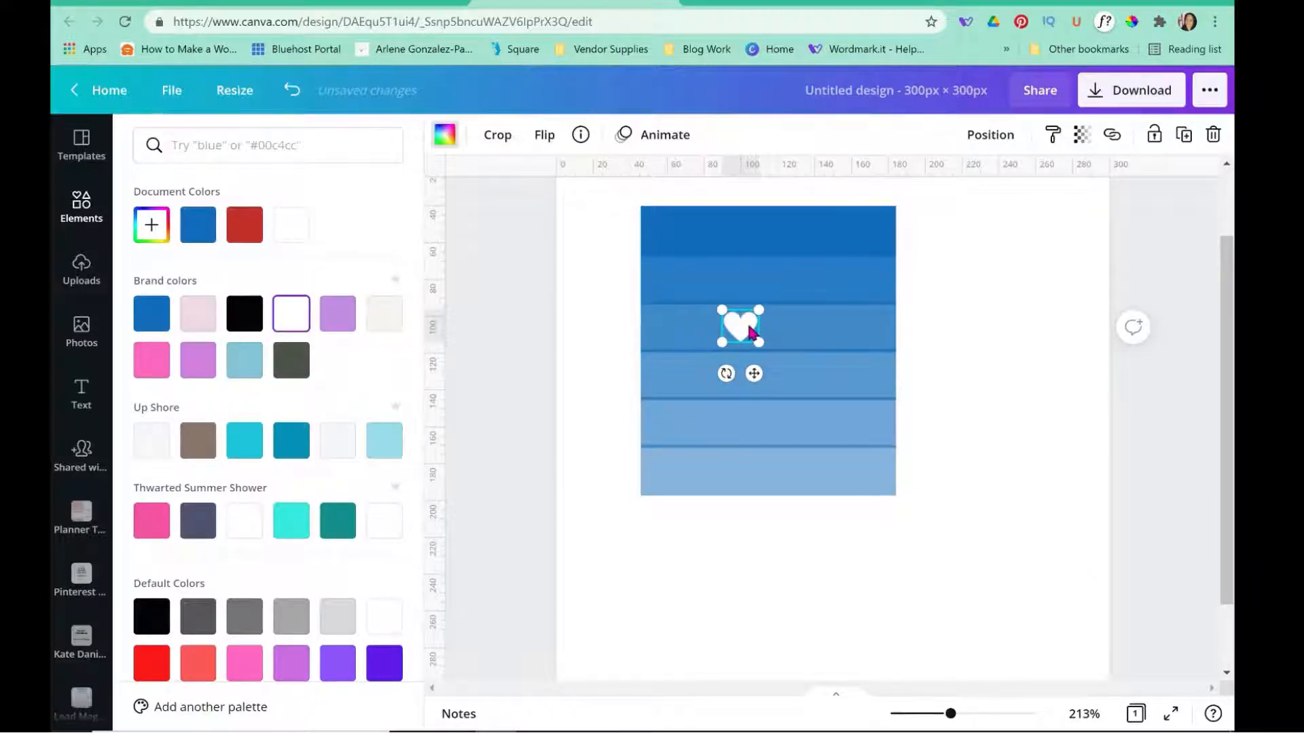
drag(752, 331, 676, 233)
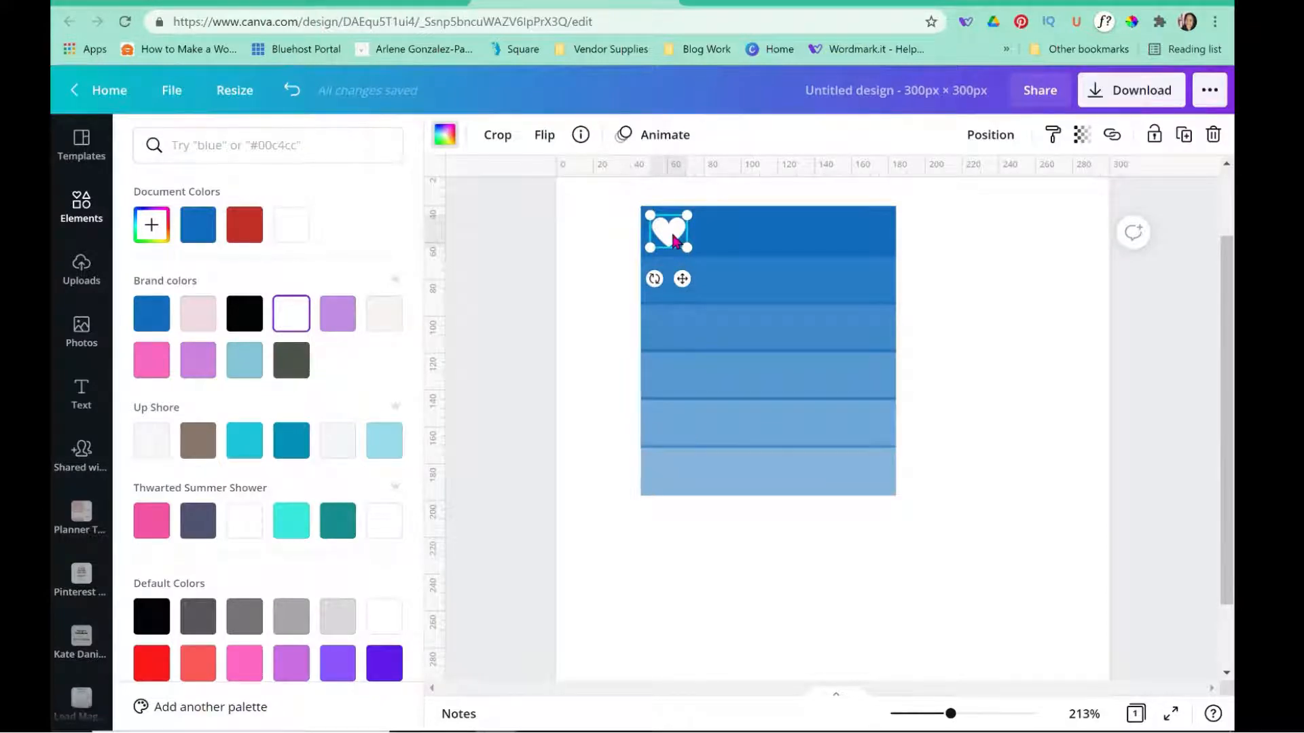
Duplicate the white heart five times and move the last copy to the left end of the bottom bar
key(ctrl+d)
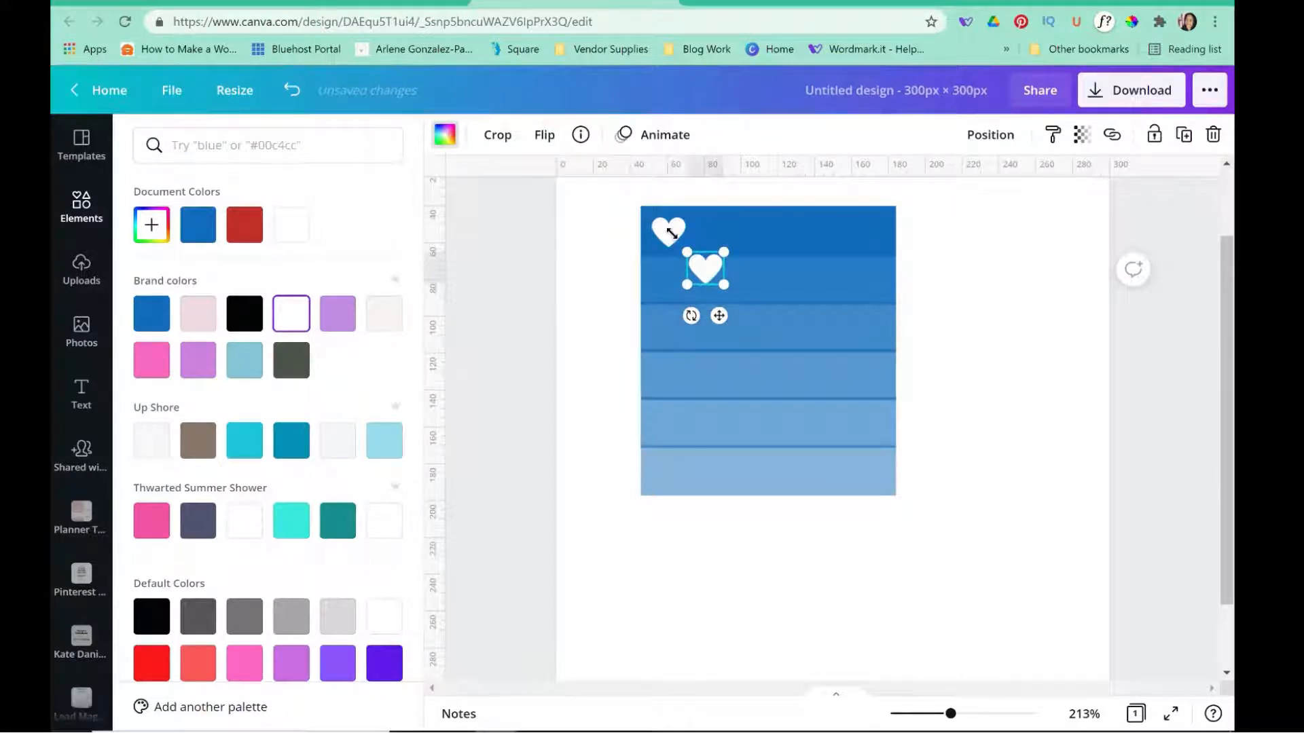
key(ctrl+d)
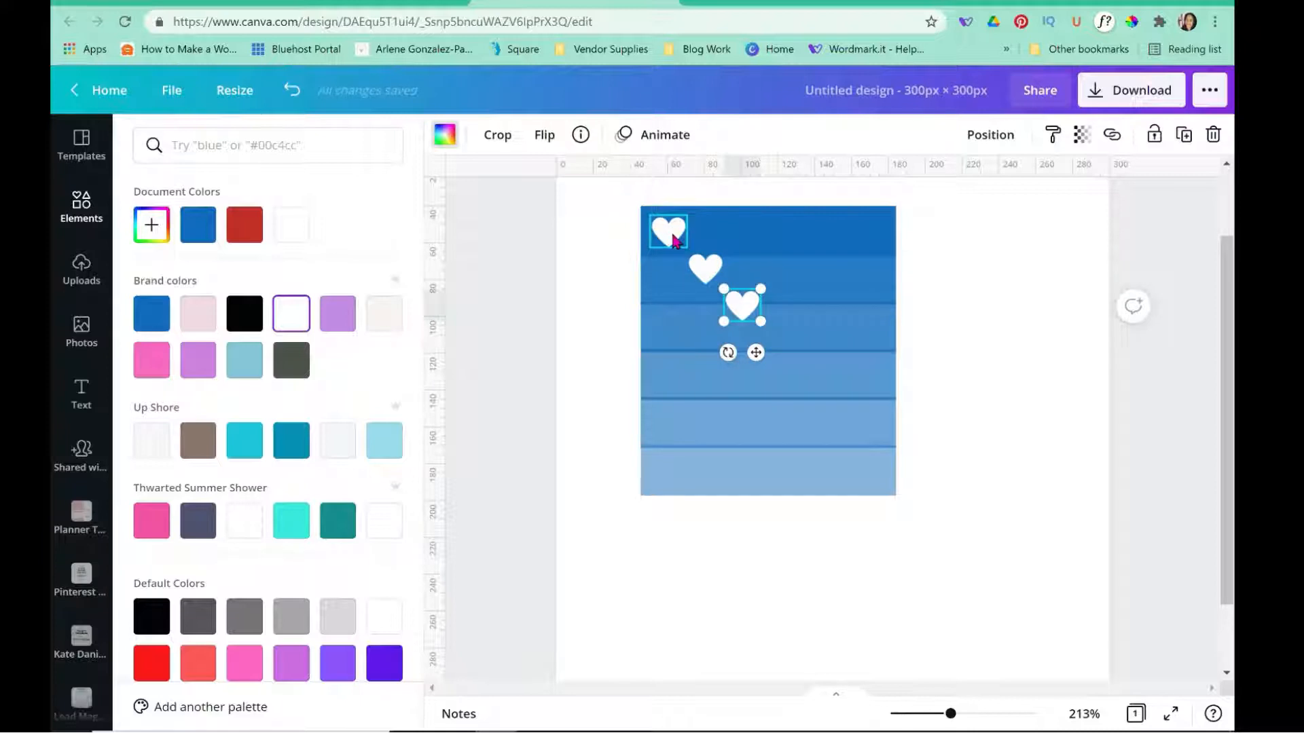
key(ctrl+d)
key(ctrl+d)
key(ctrl+d)
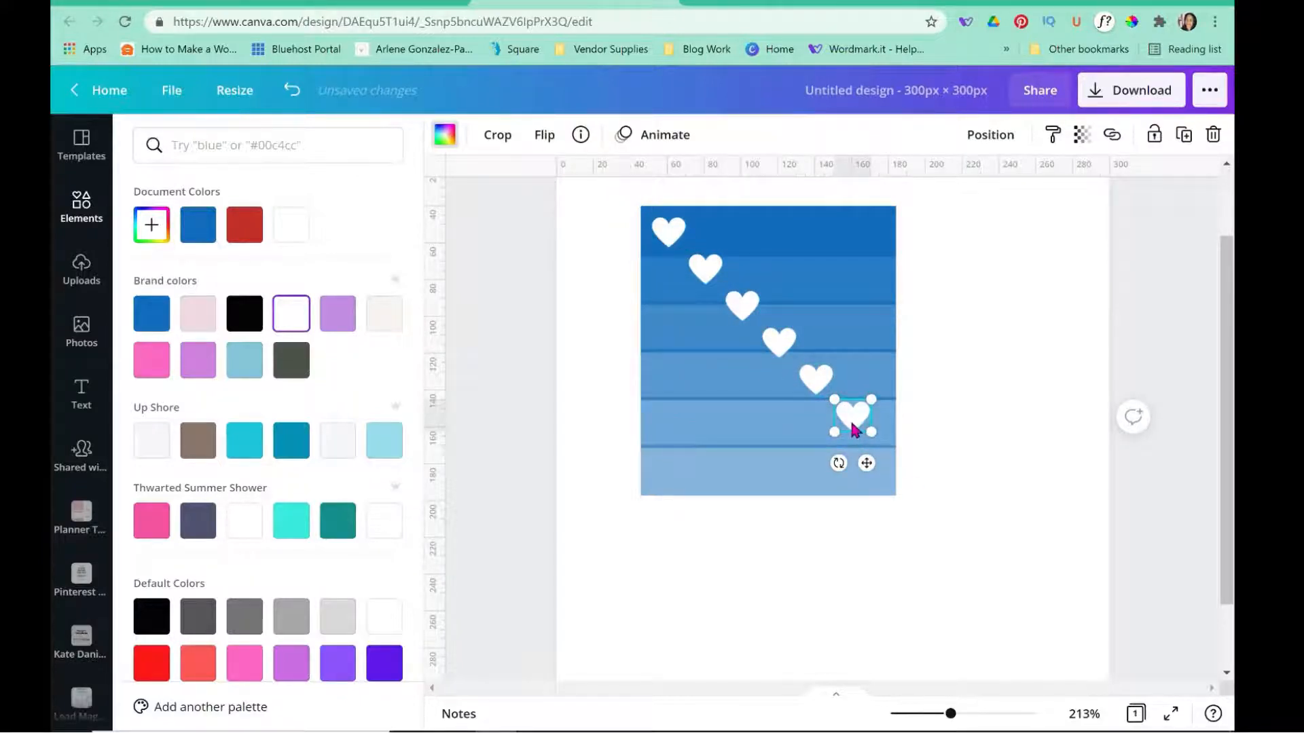
drag(854, 429, 670, 482)
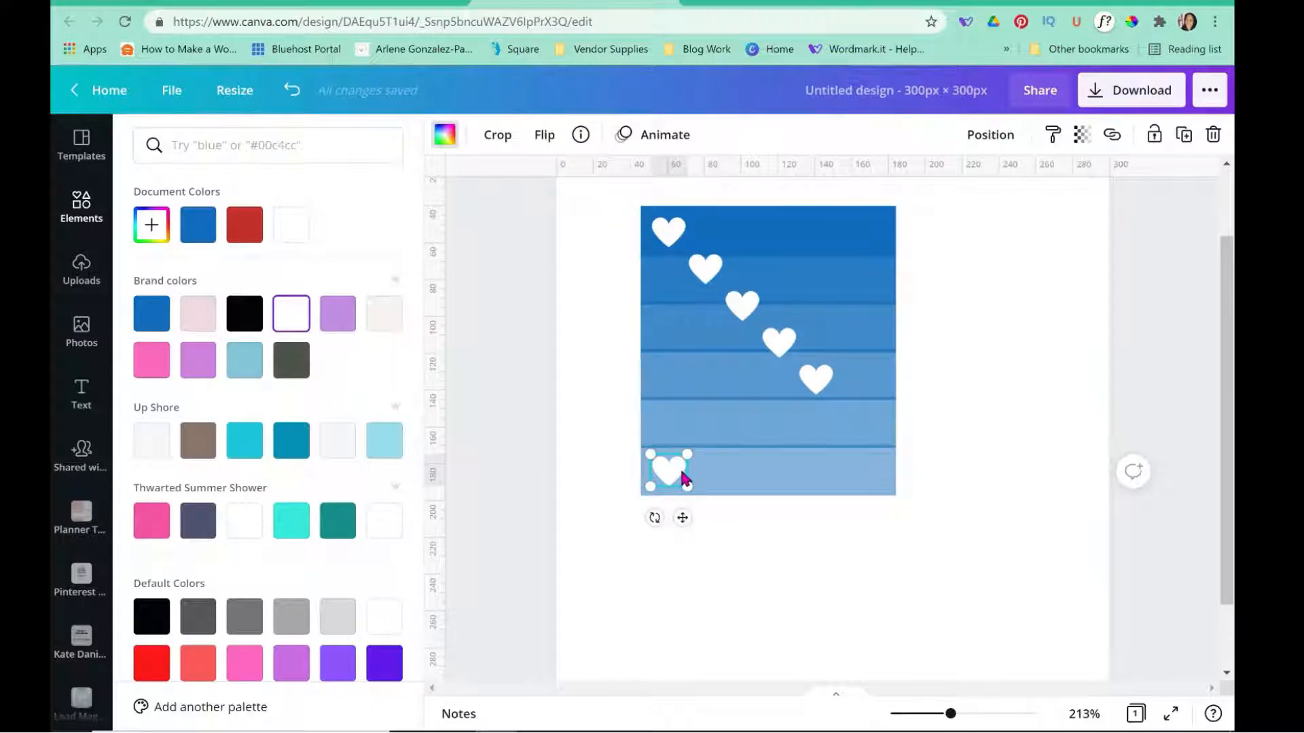
Select all six hearts and align them to the left
shift+click(818, 380)
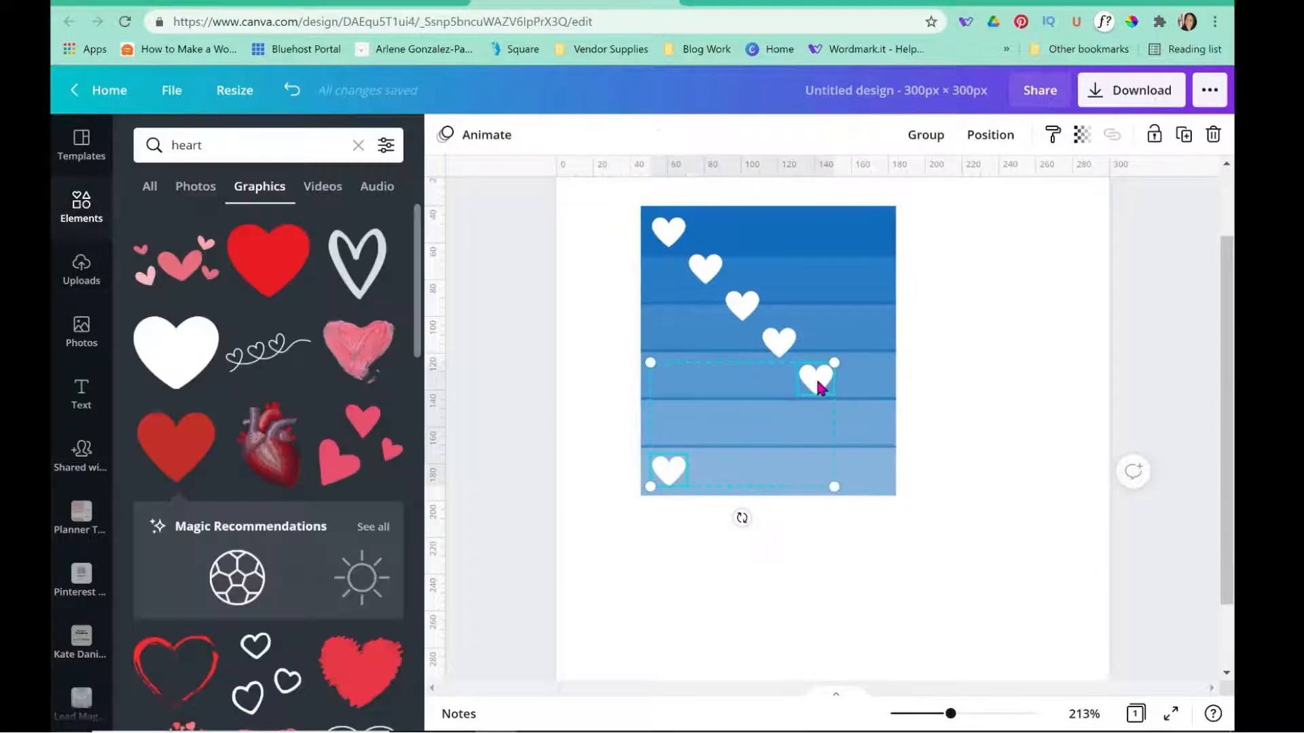
shift+click(777, 352)
shift+click(744, 304)
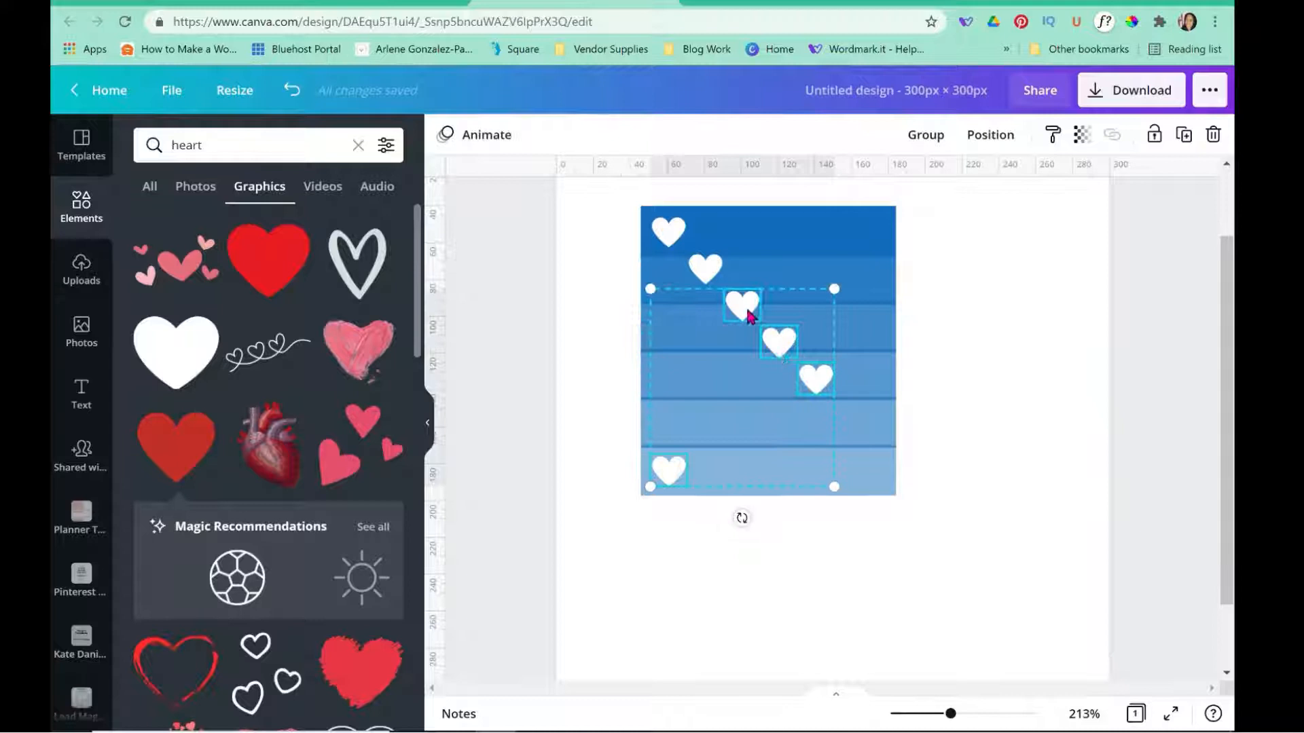
shift+click(705, 274)
shift+click(666, 234)
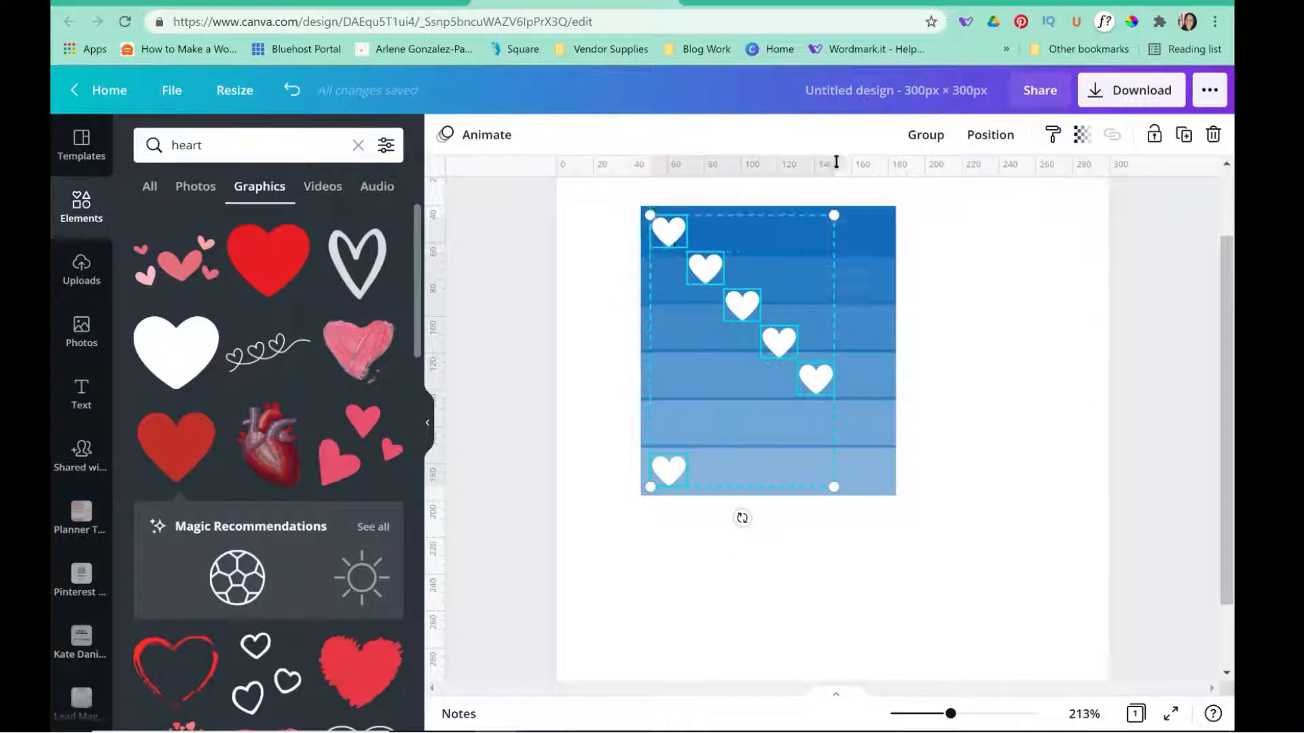
click(1008, 136)
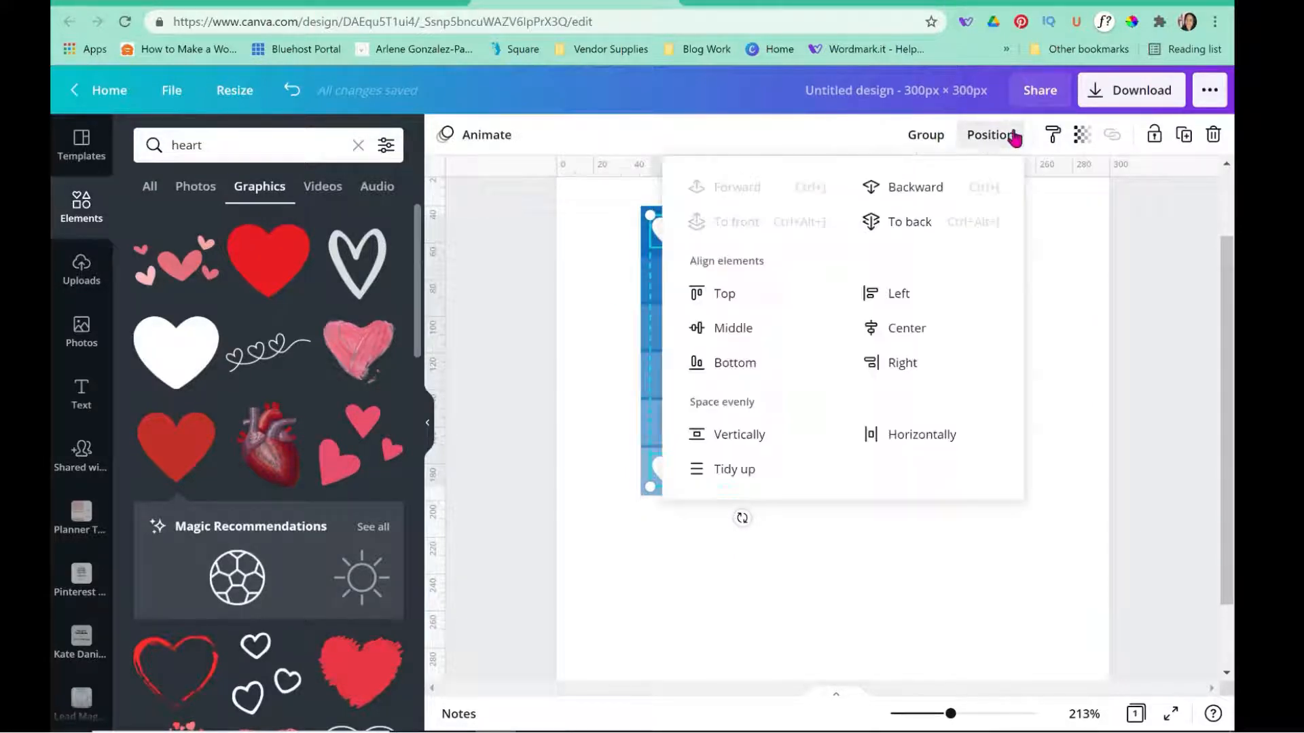
click(891, 298)
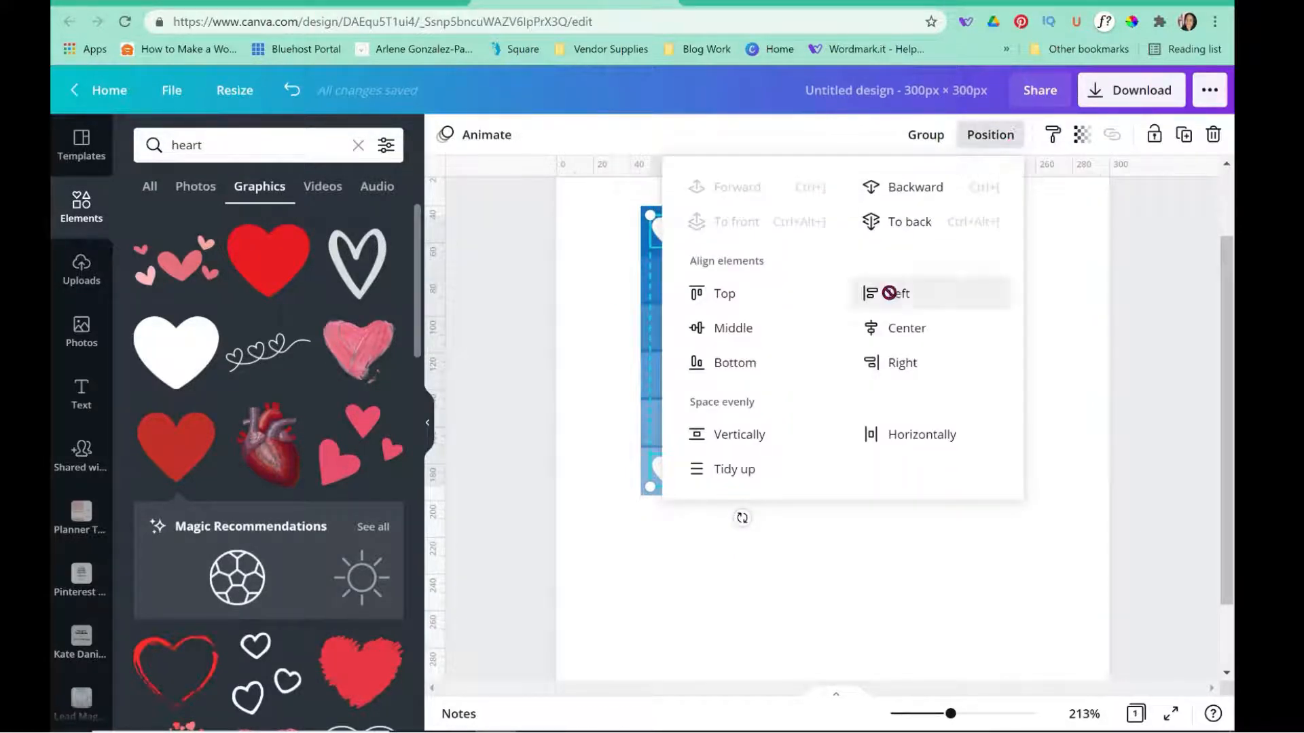
Try spacing the six hearts evenly with Tidy up, and undo it
click(731, 474)
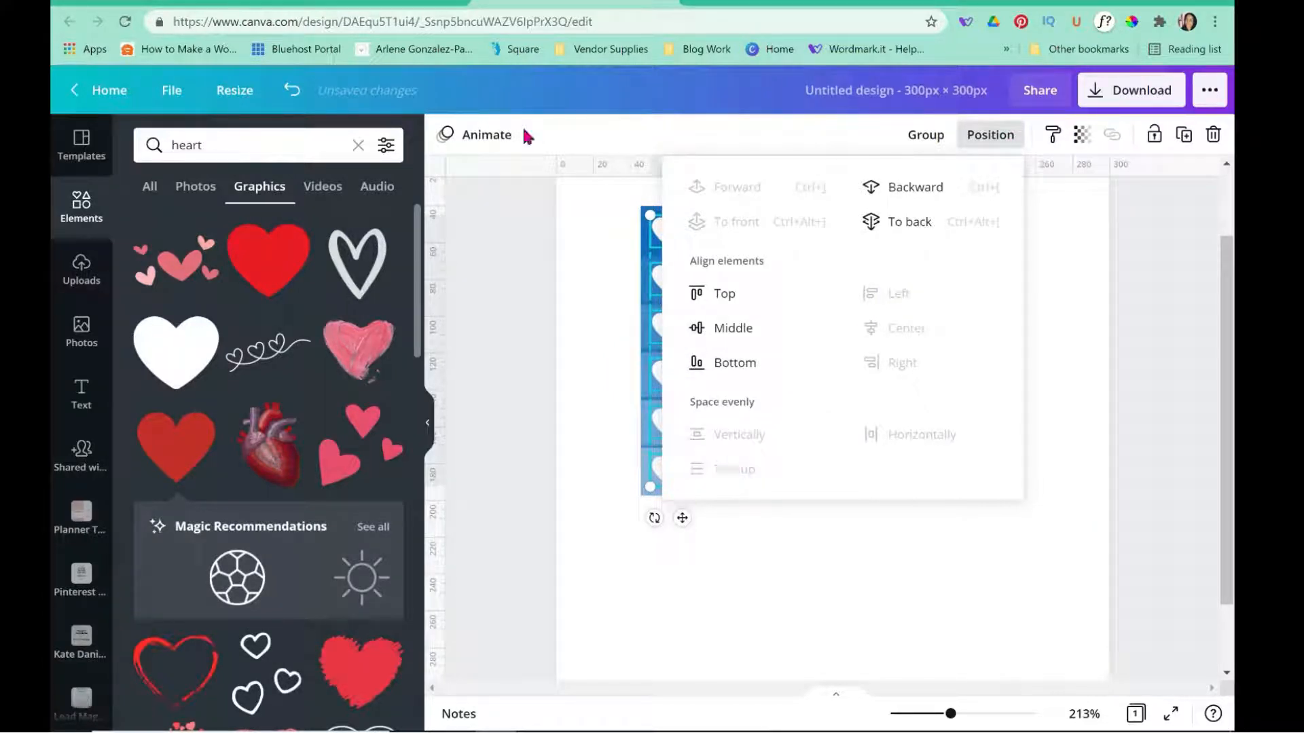
click(298, 95)
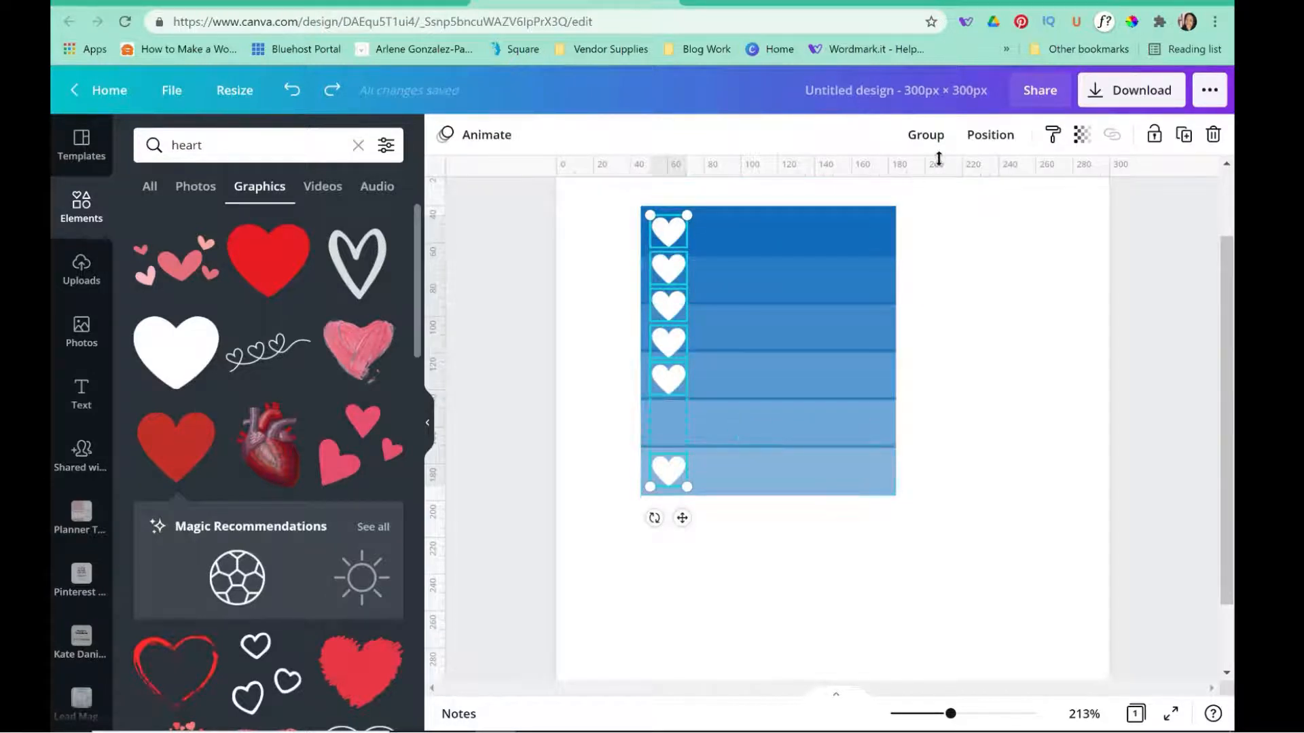
click(983, 138)
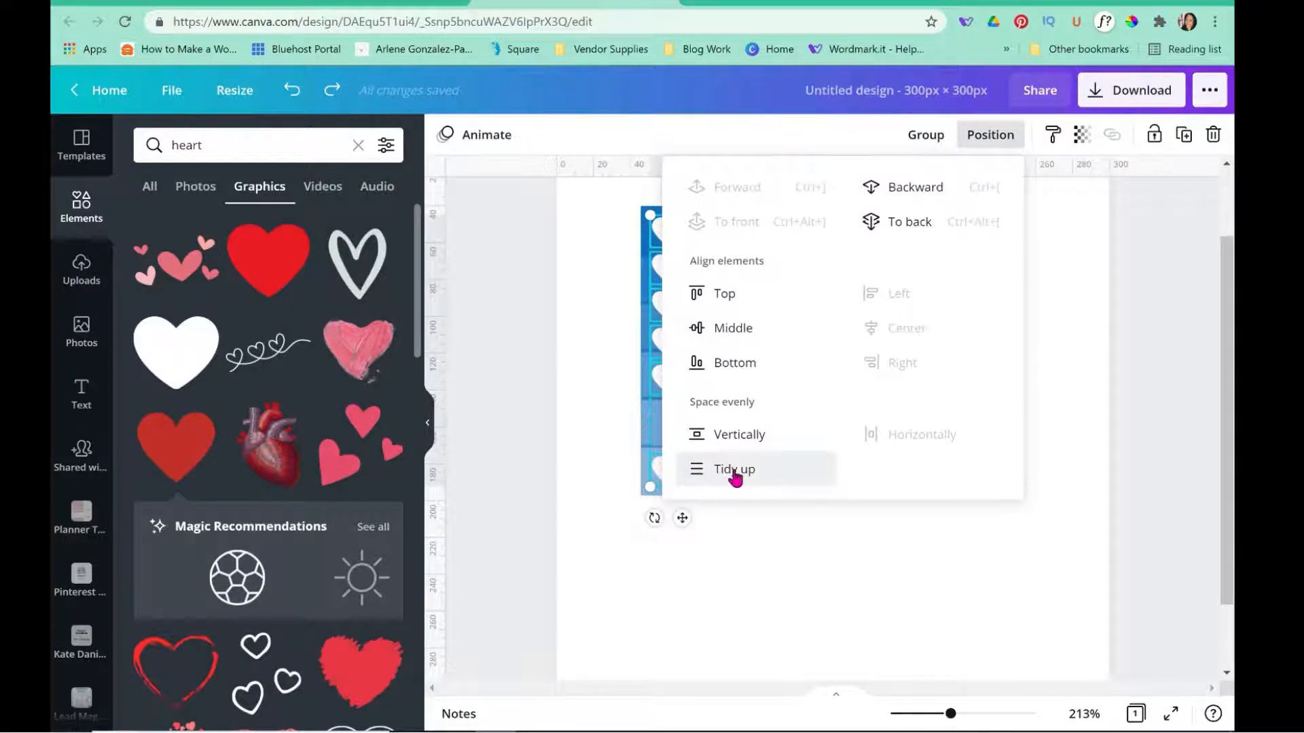
click(743, 531)
Select the whole stack of bars with its hearts and move it close to the page's left edge
drag(868, 538, 601, 218)
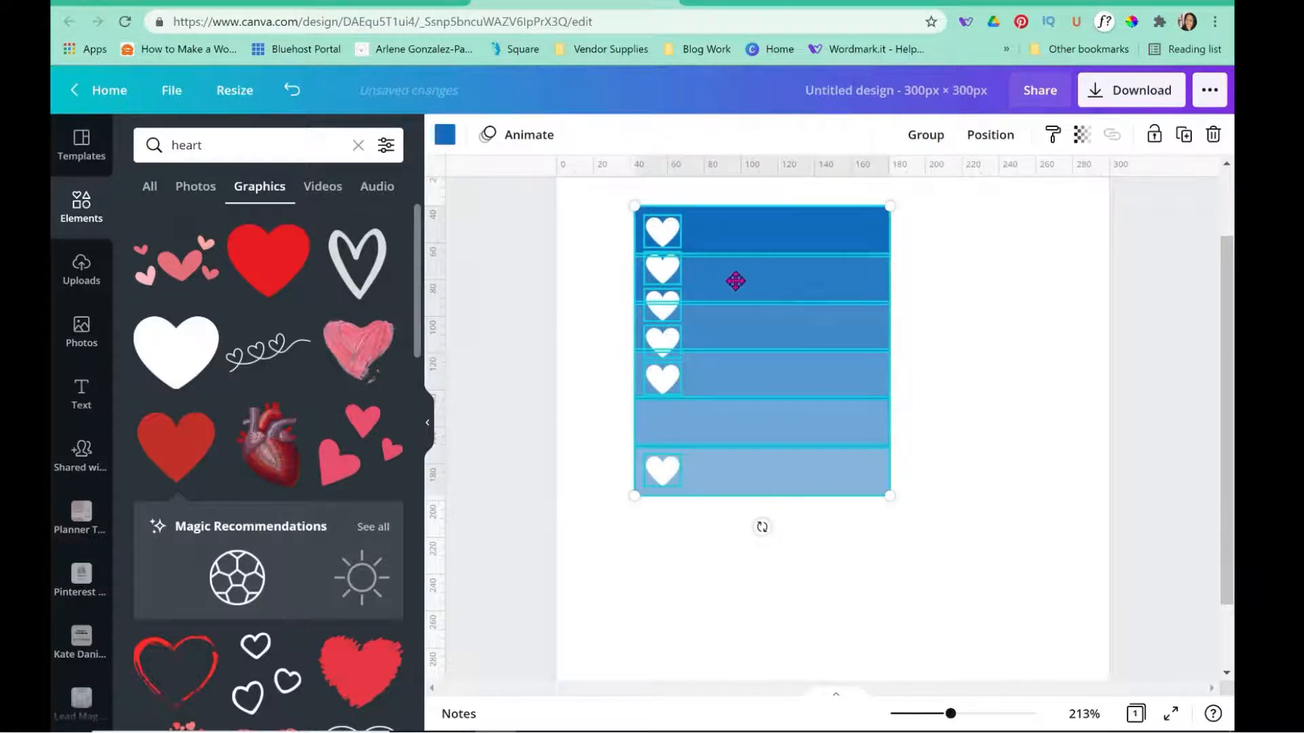
drag(736, 280, 671, 281)
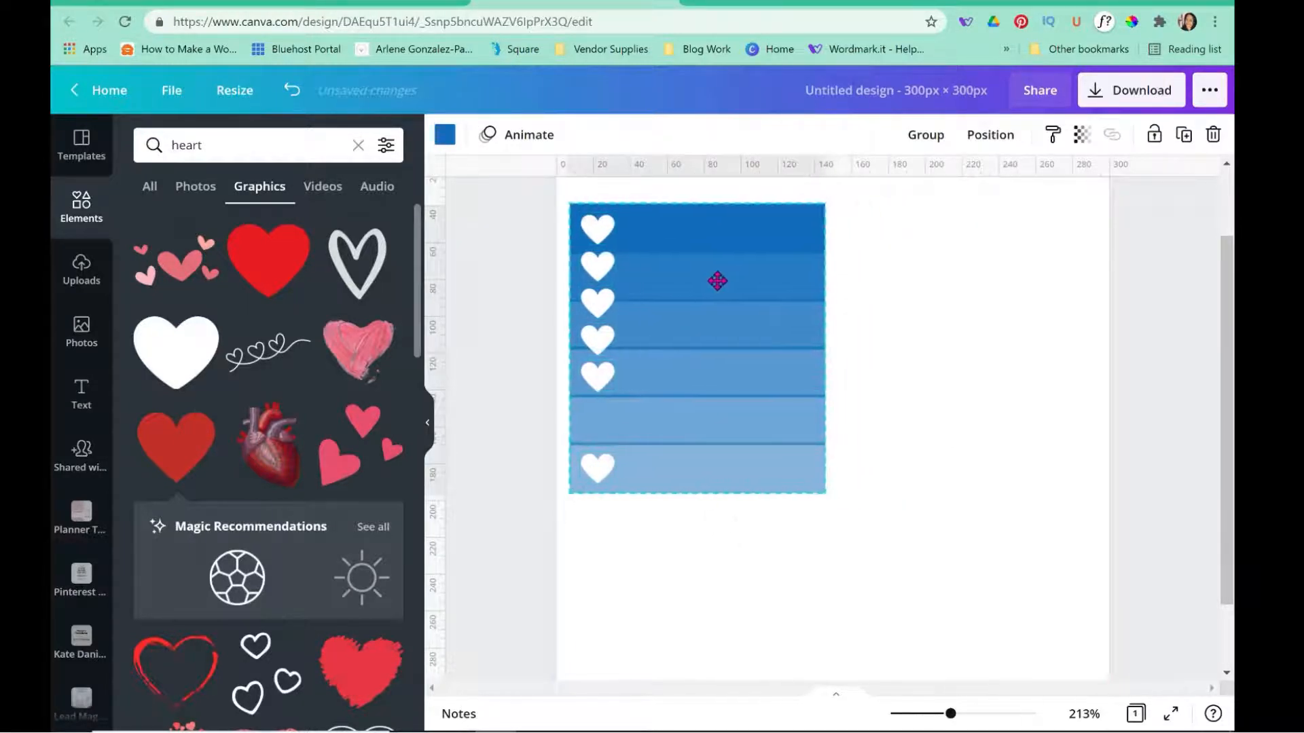
click(878, 276)
Select all six white hearts and space them evenly down the stack of bars with Tidy up
click(598, 231)
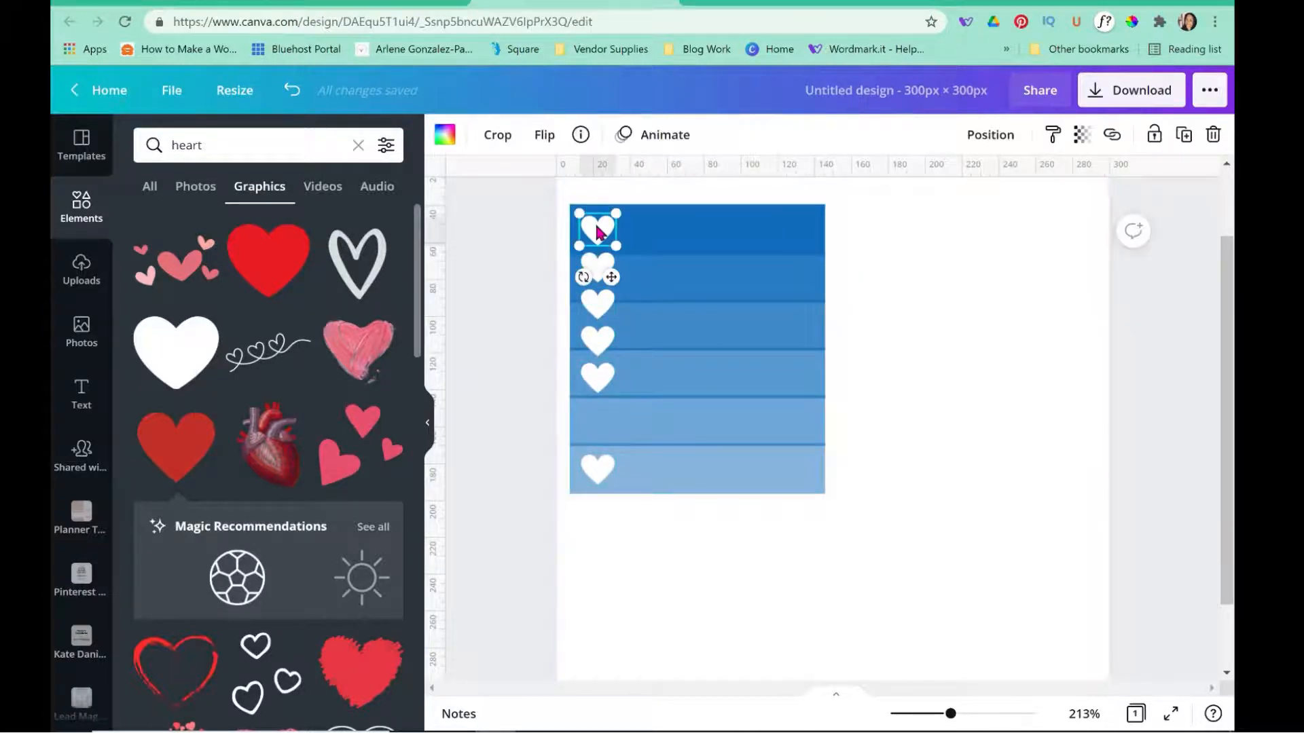
shift+click(597, 257)
shift+click(600, 313)
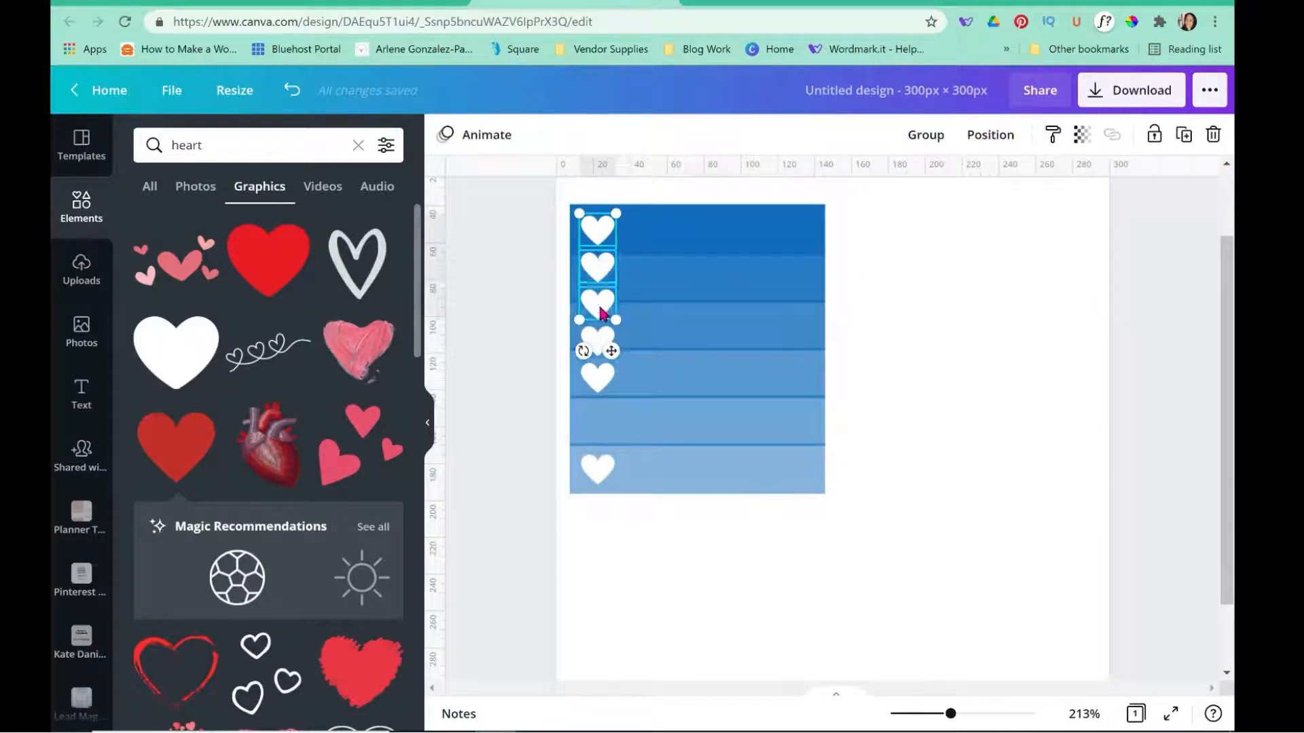
shift+click(599, 339)
shift+click(603, 375)
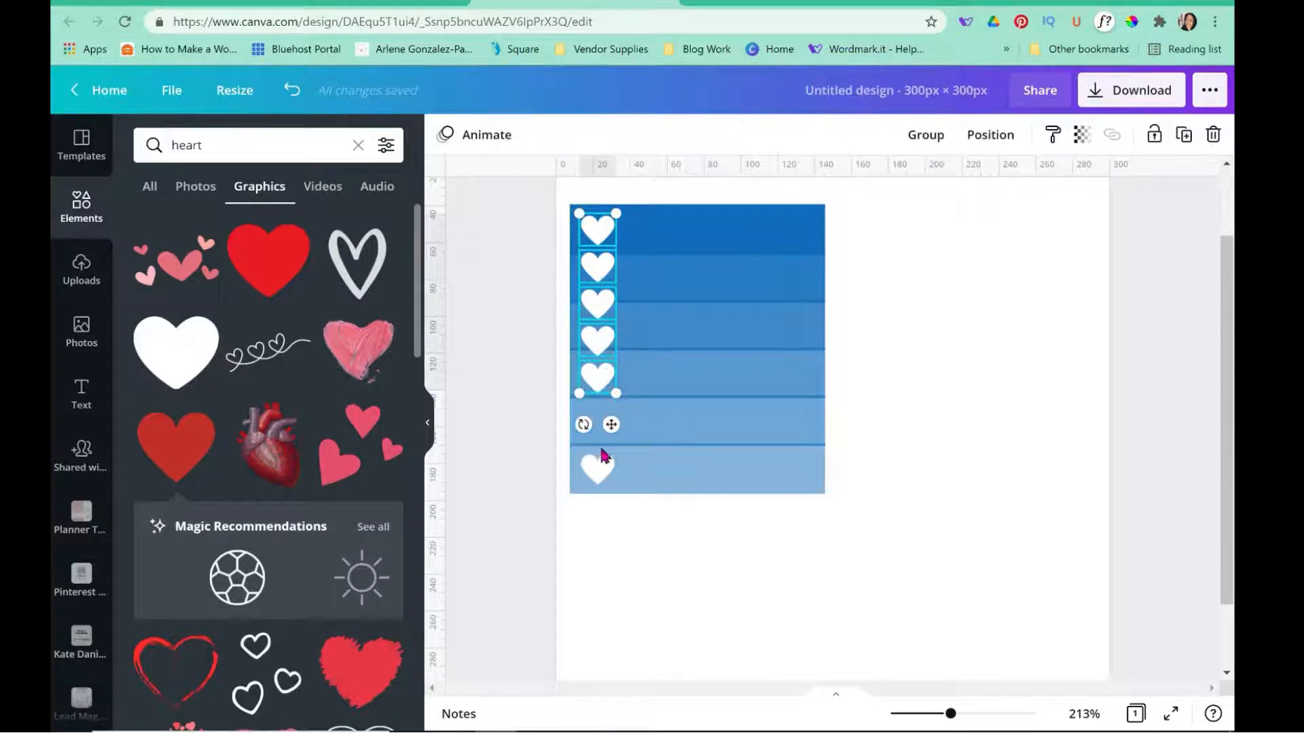
shift+click(599, 470)
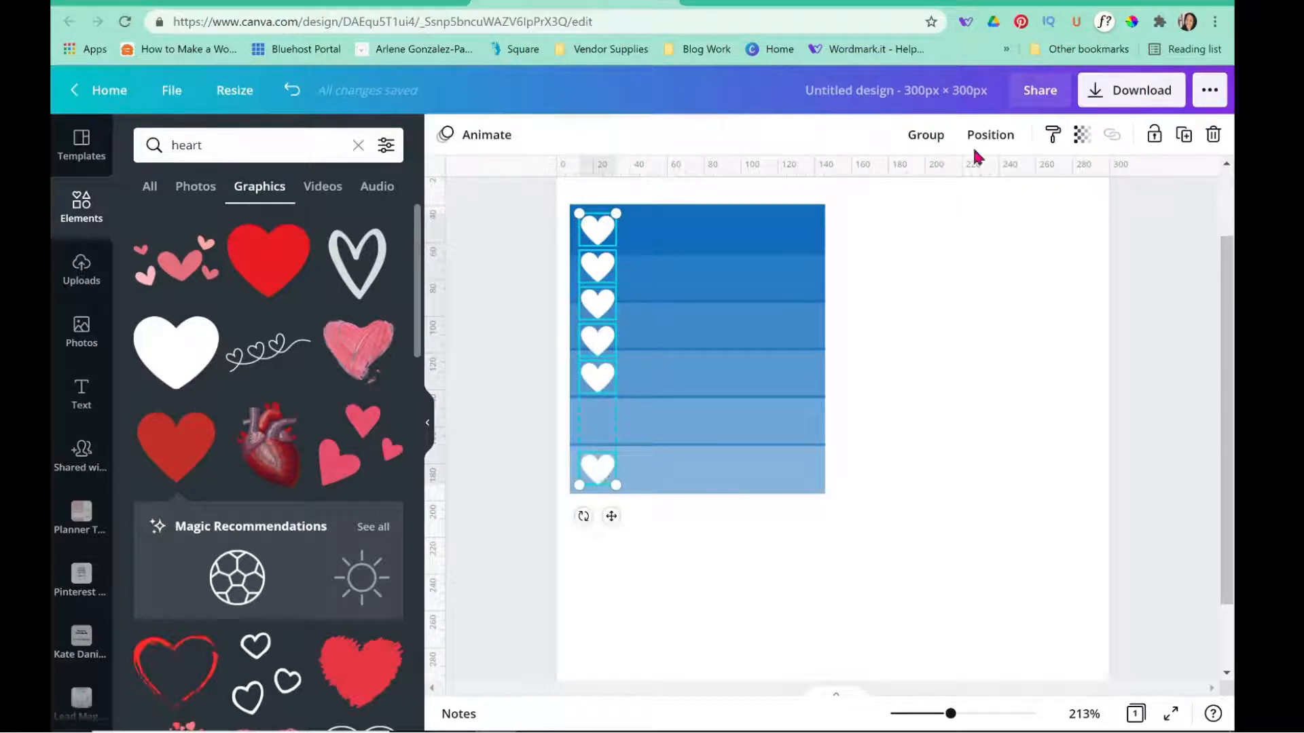
click(1015, 135)
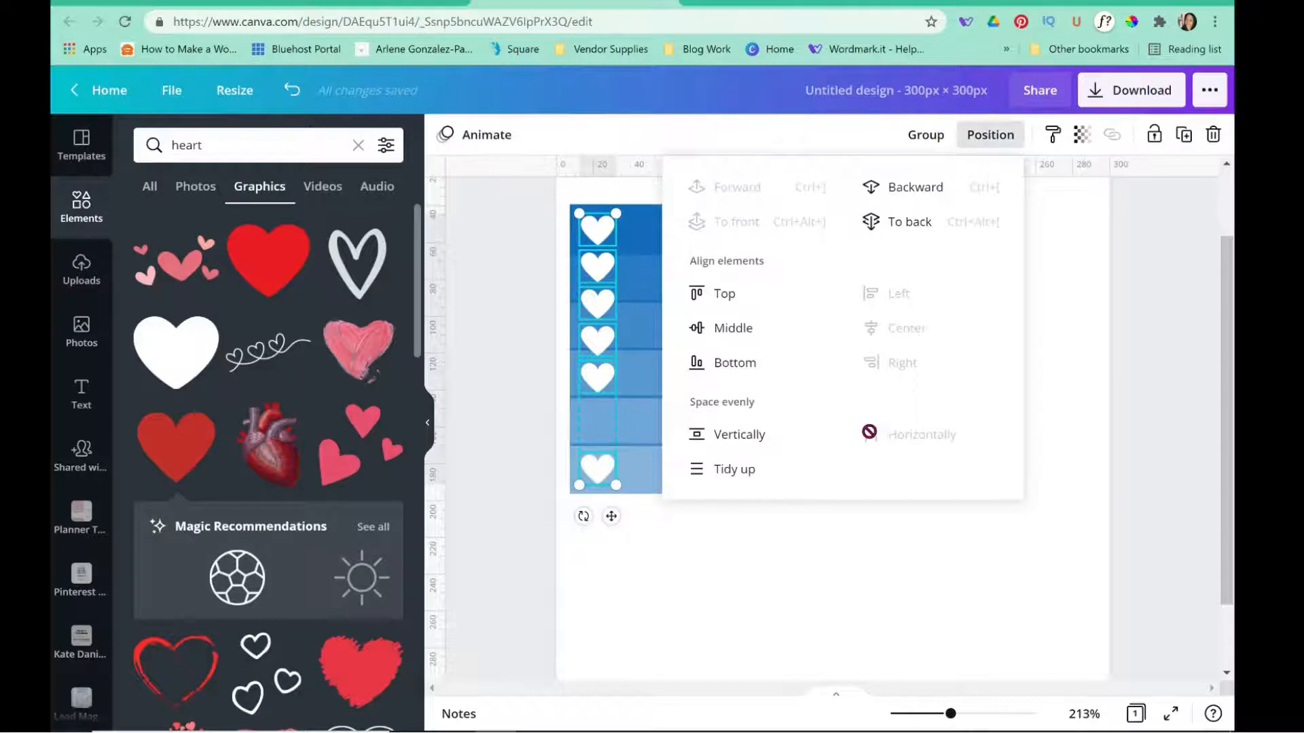
click(748, 475)
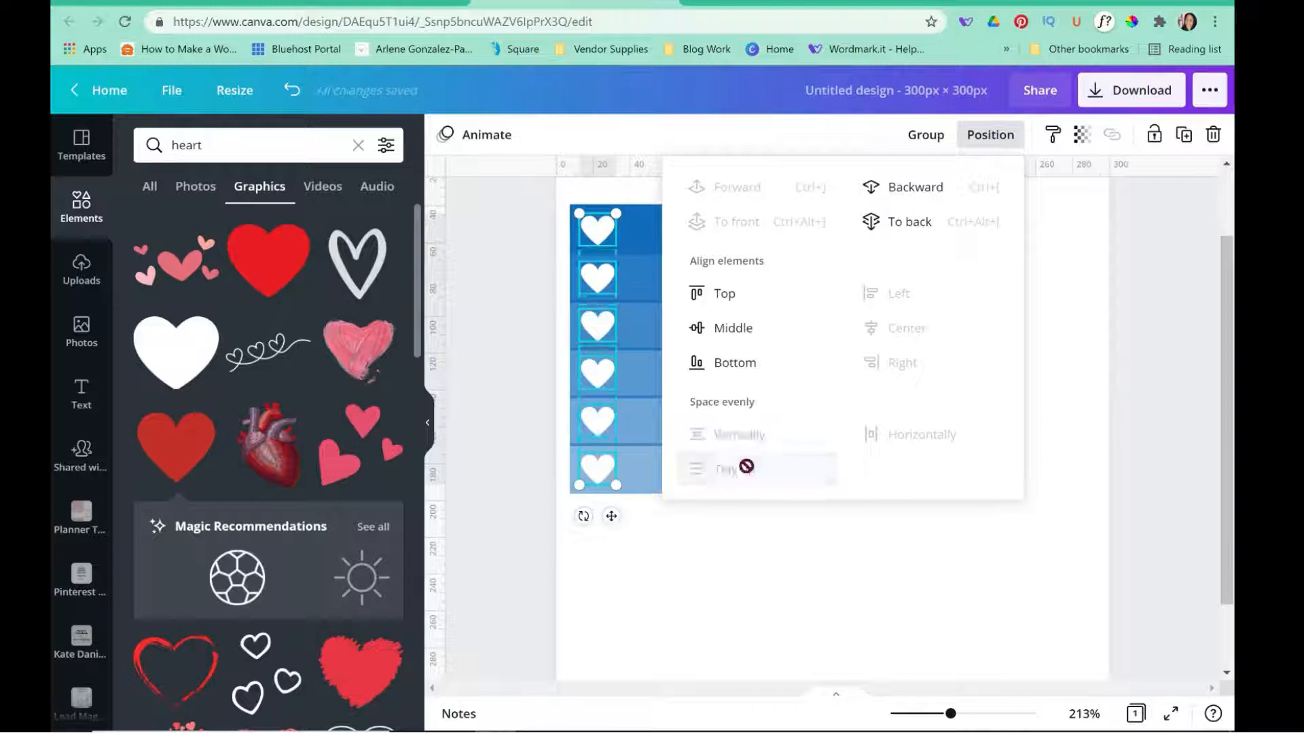
click(724, 543)
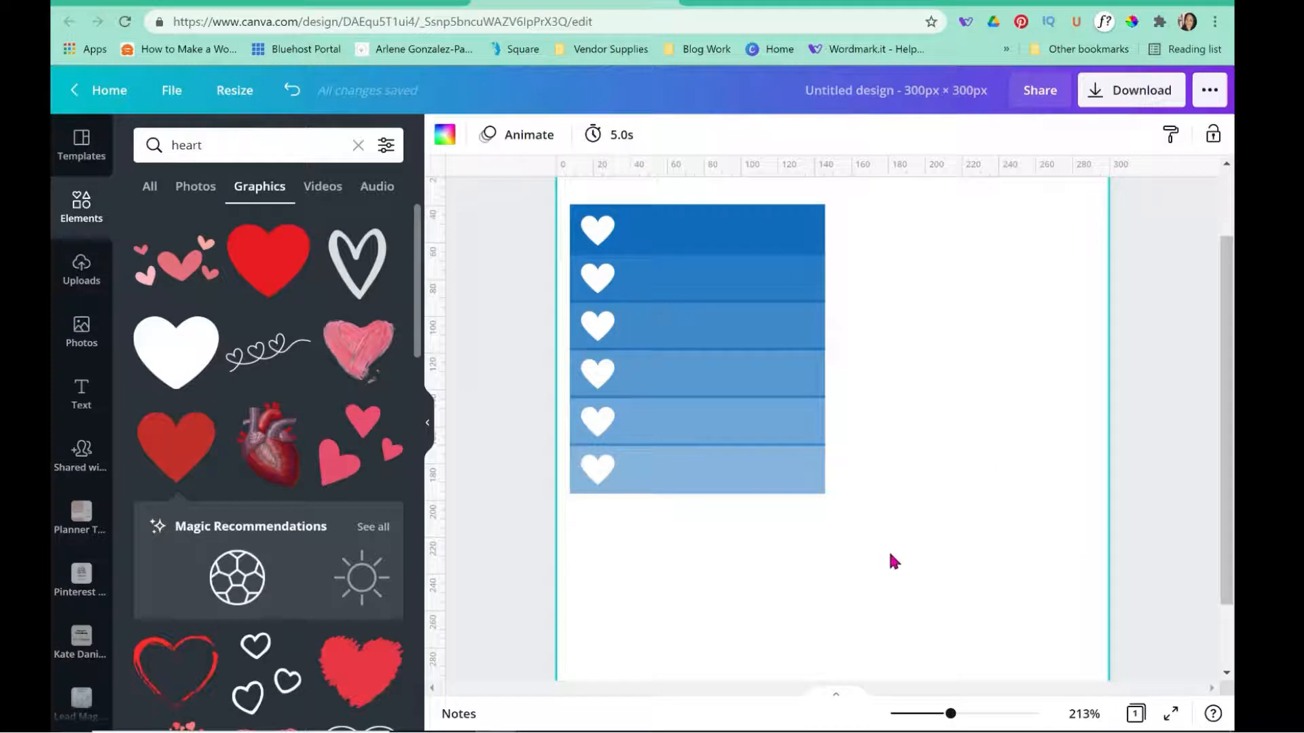
Select the whole stack of bars with its hearts and move it towards the middle of the page
drag(888, 551, 539, 232)
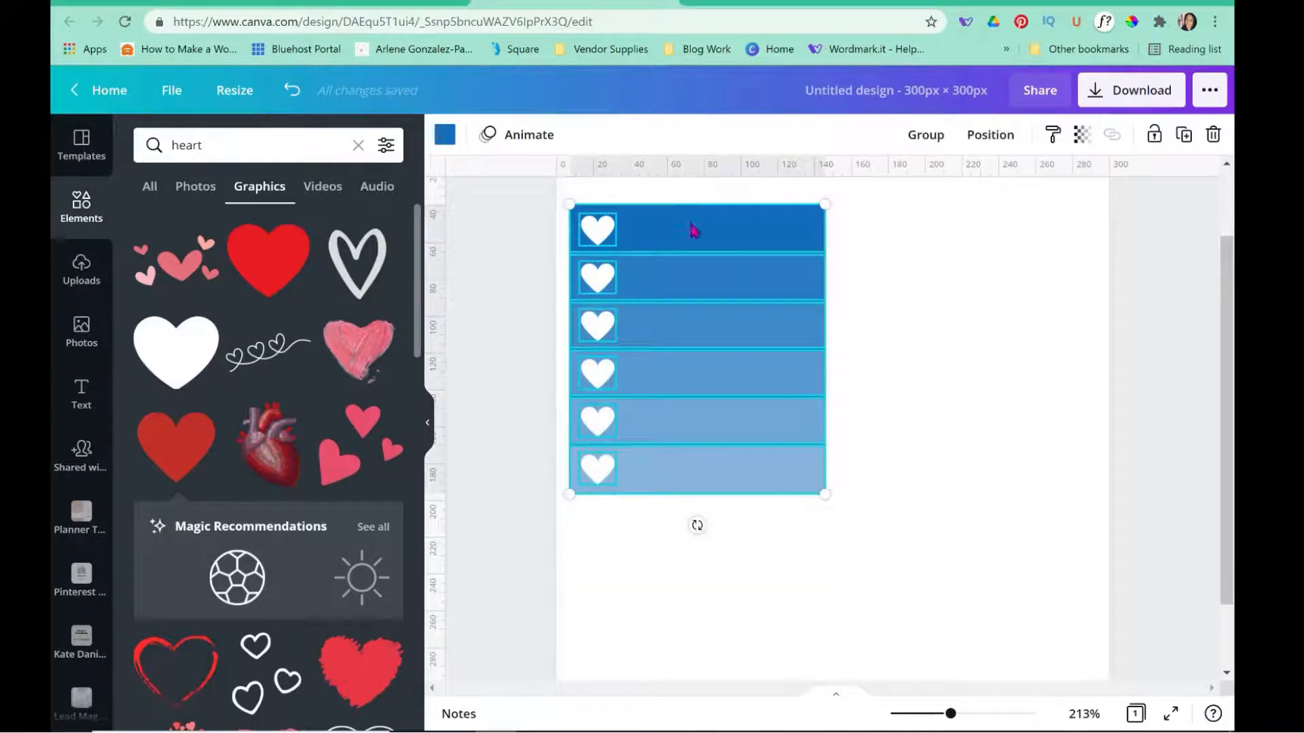
drag(690, 227, 792, 259)
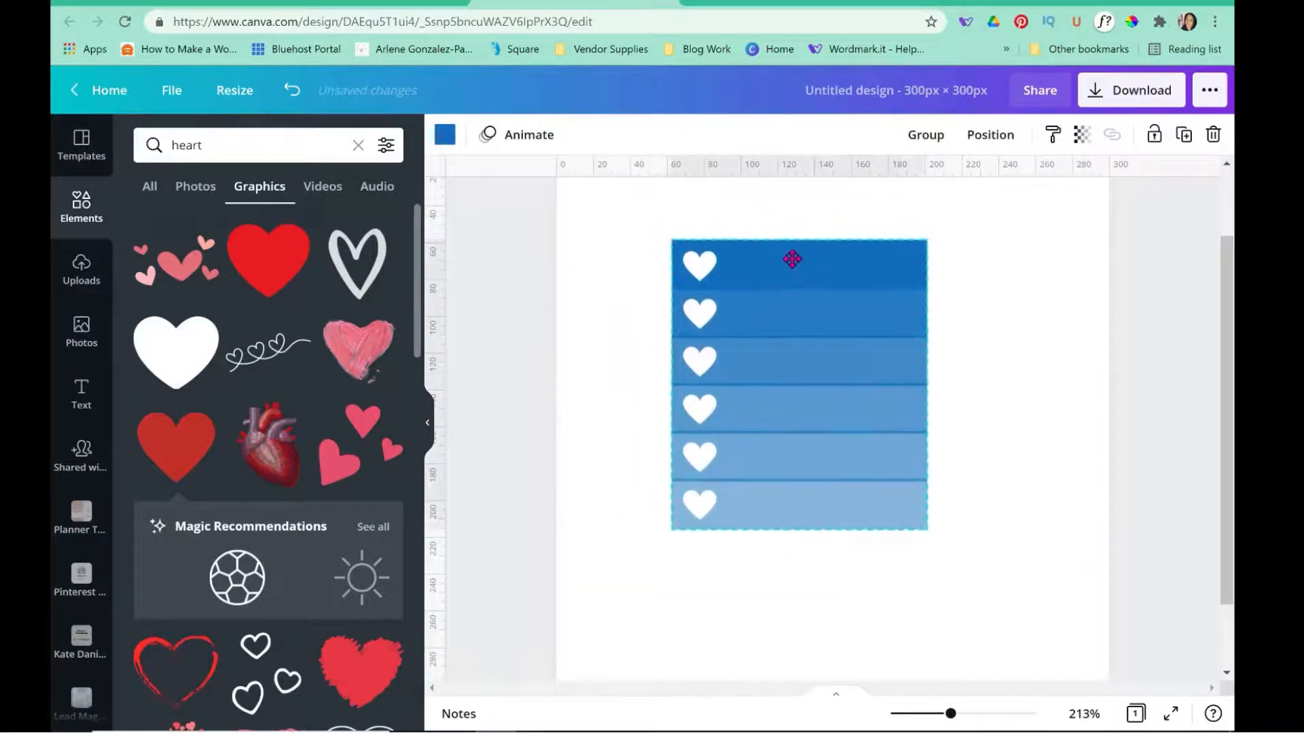
click(971, 314)
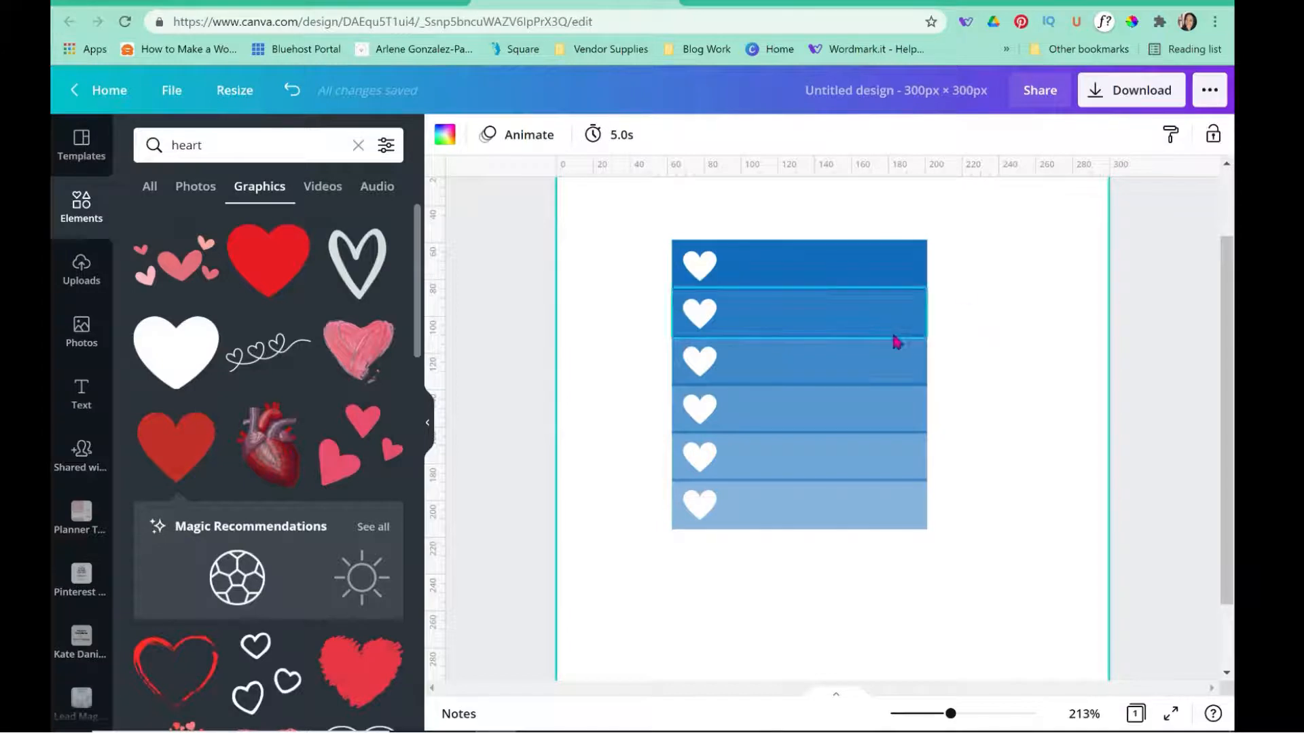
Download only page 1 as a PNG at size 3, 900 × 900 px
click(1101, 99)
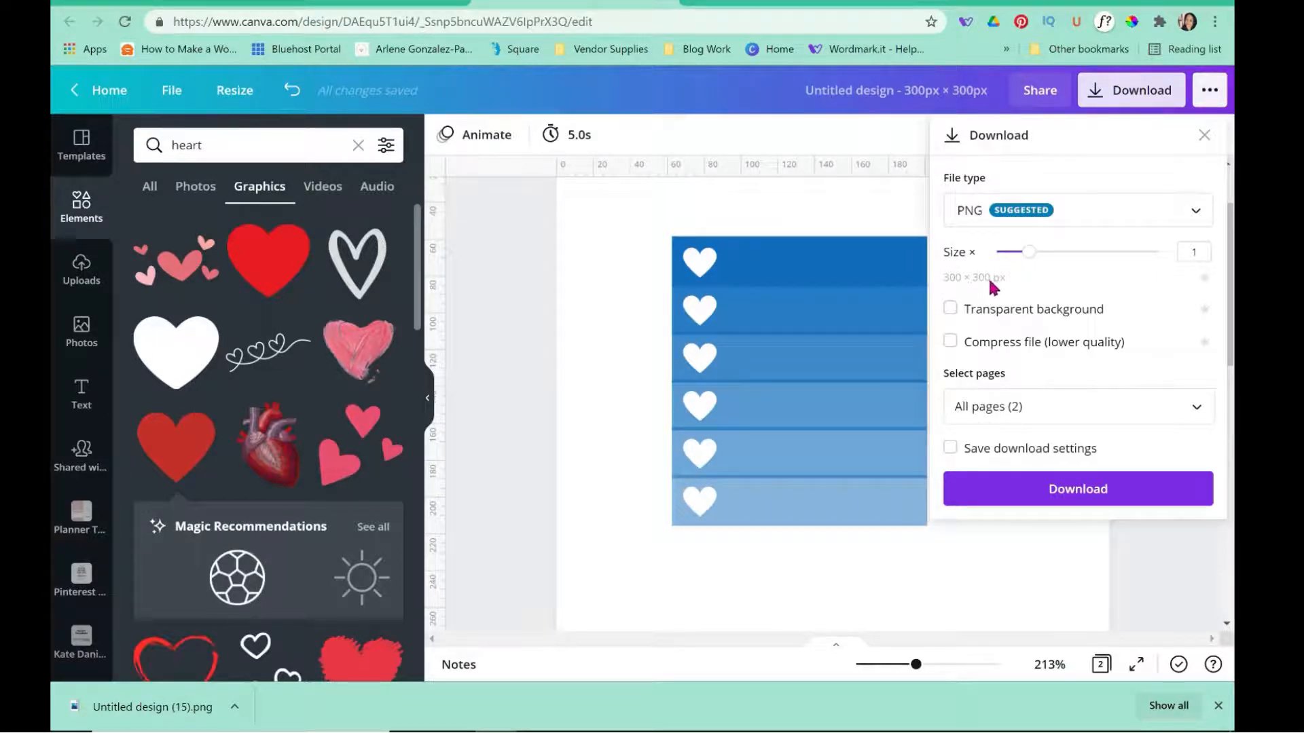
click(1158, 254)
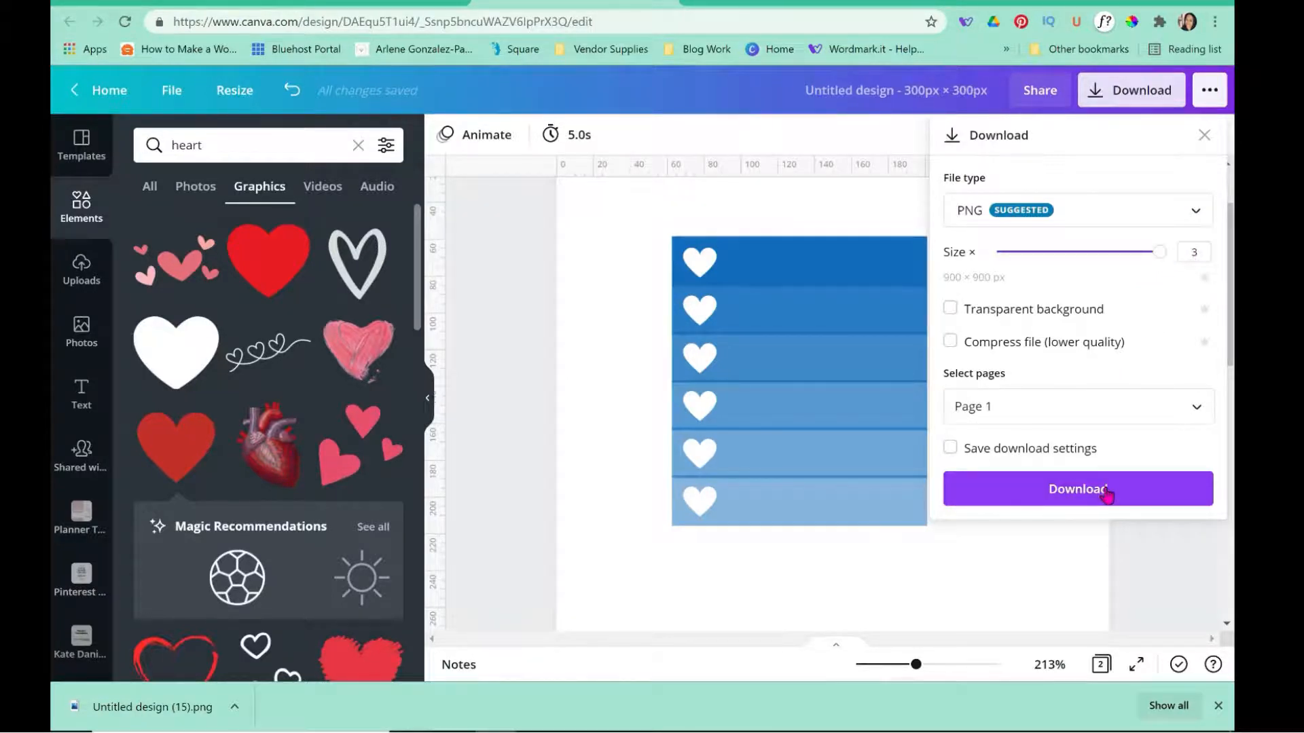
click(1104, 491)
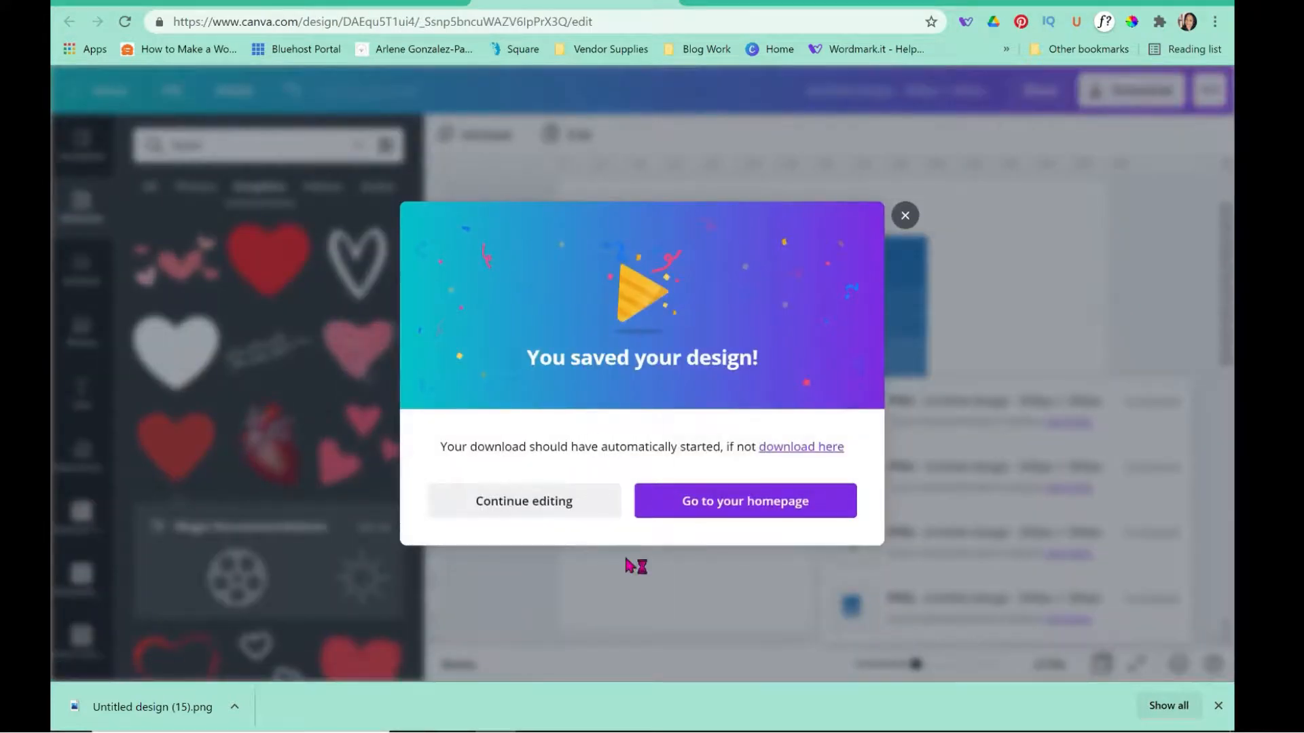
click(703, 594)
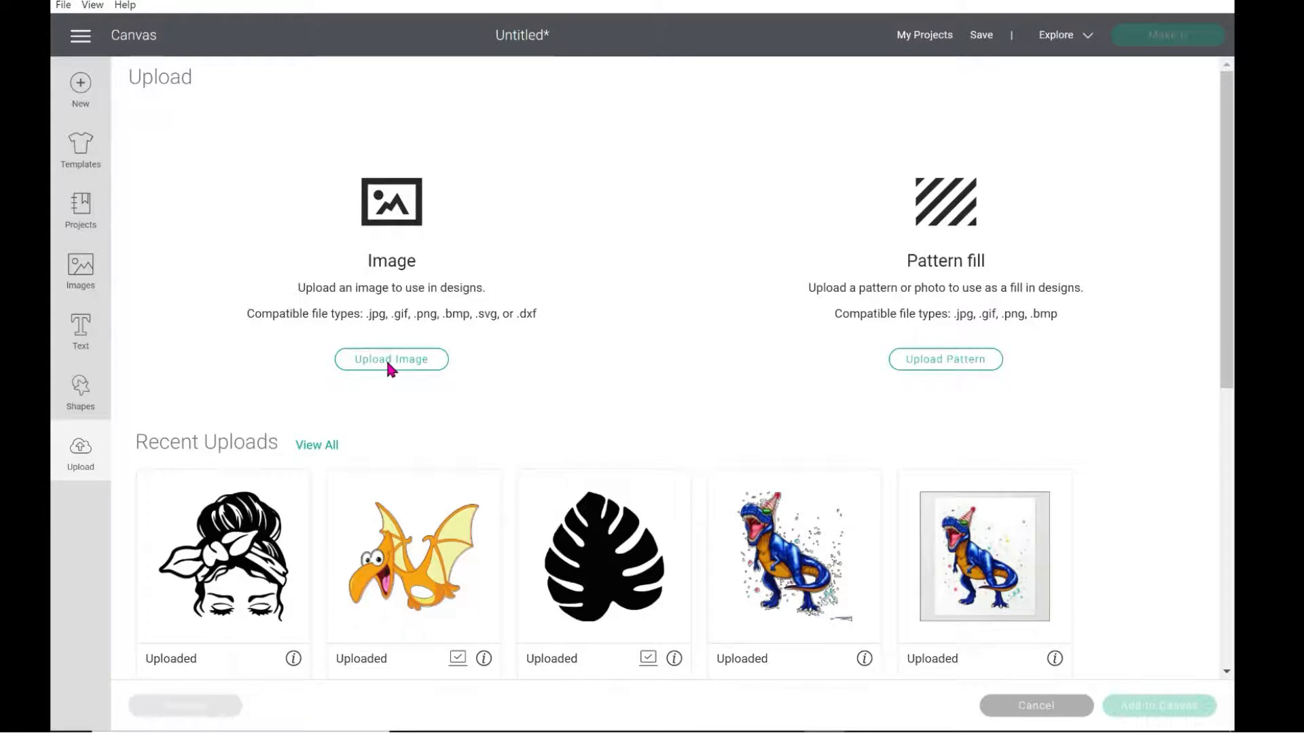
In Cricut Design Space, load the image Untitled design (16) from Downloads for upload and set its type to Complex
click(389, 365)
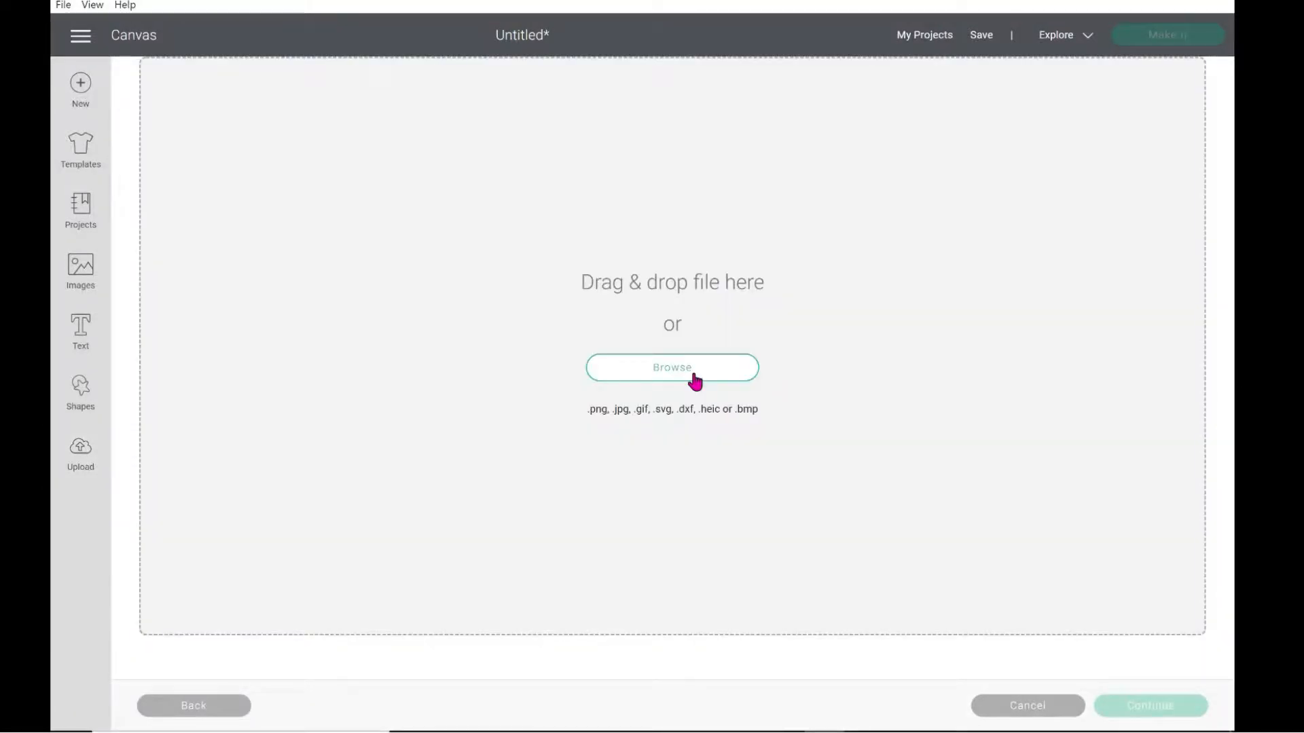
click(679, 371)
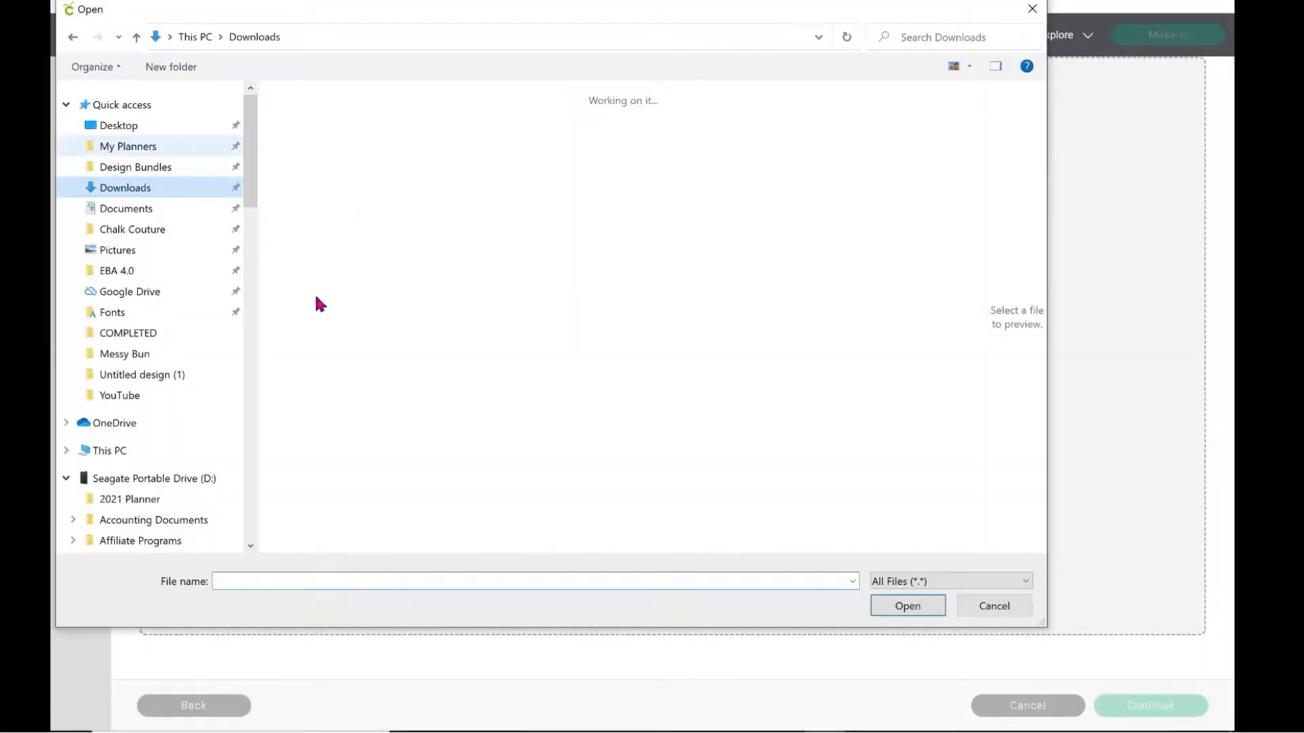
double_click(332, 168)
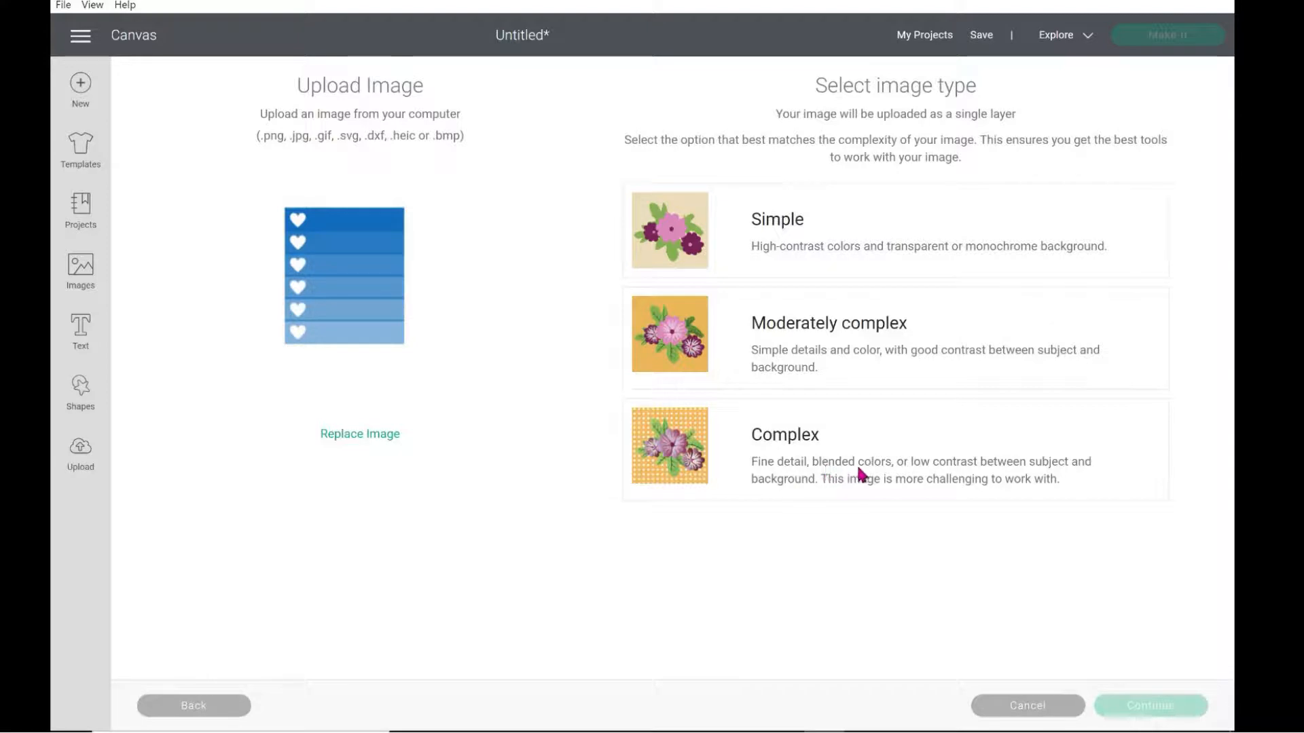
click(810, 461)
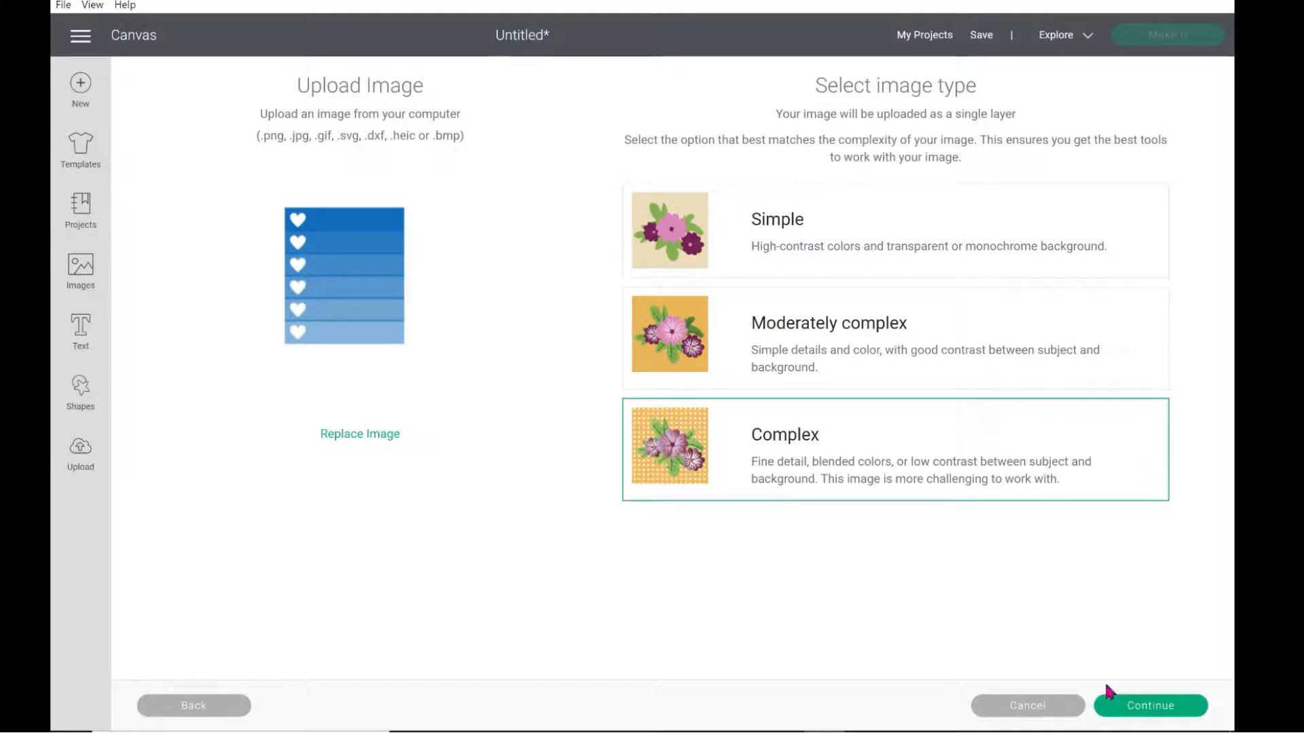
click(1163, 707)
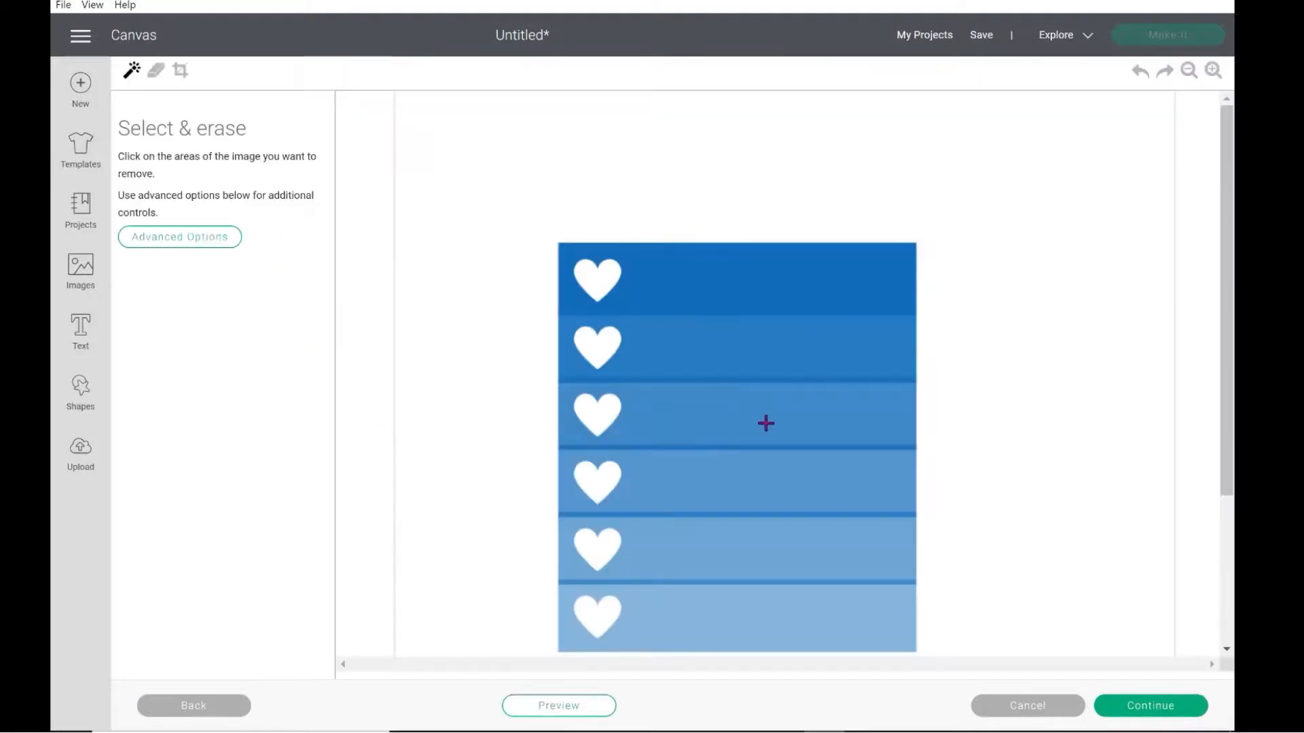
Erase the white background around the stack of blue bars, keeping the white hearts
mouse_move(1231, 359)
mouse_down()
mouse_move(1231, 421)
mouse_move(1231, 365)
mouse_up()
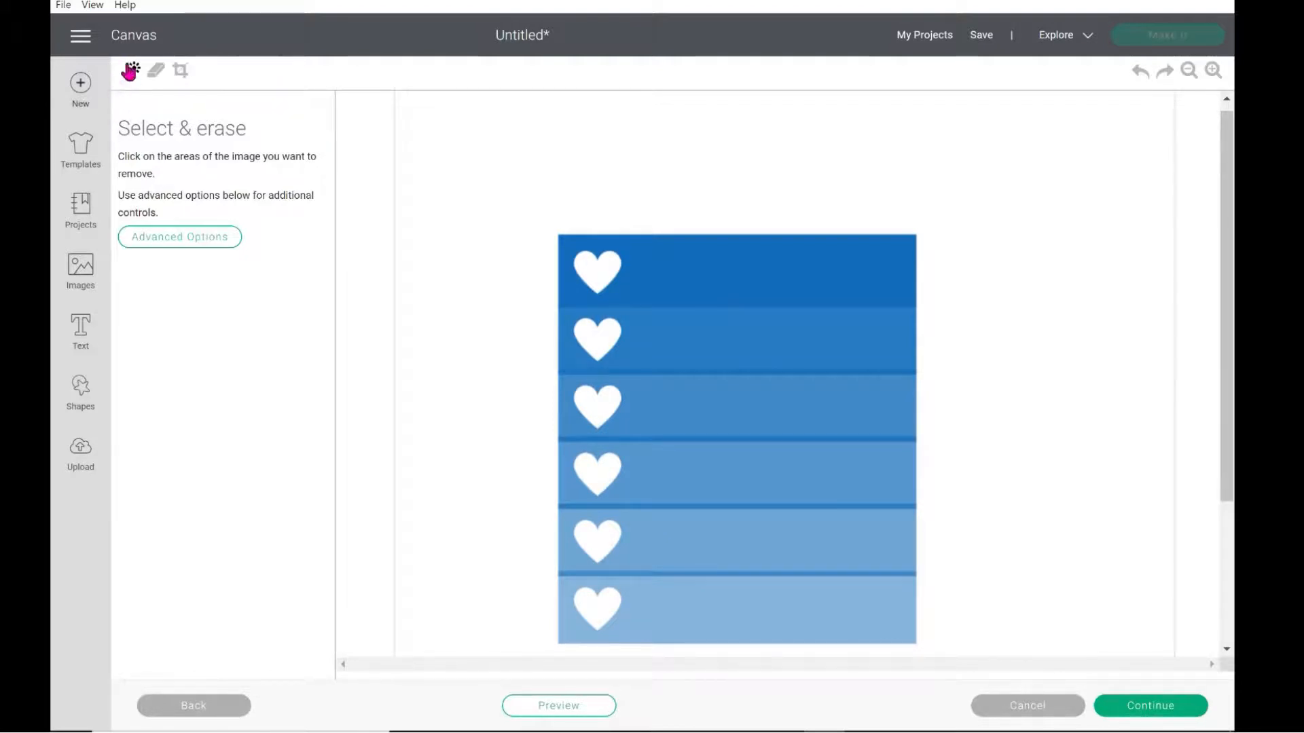
click(479, 197)
click(1031, 218)
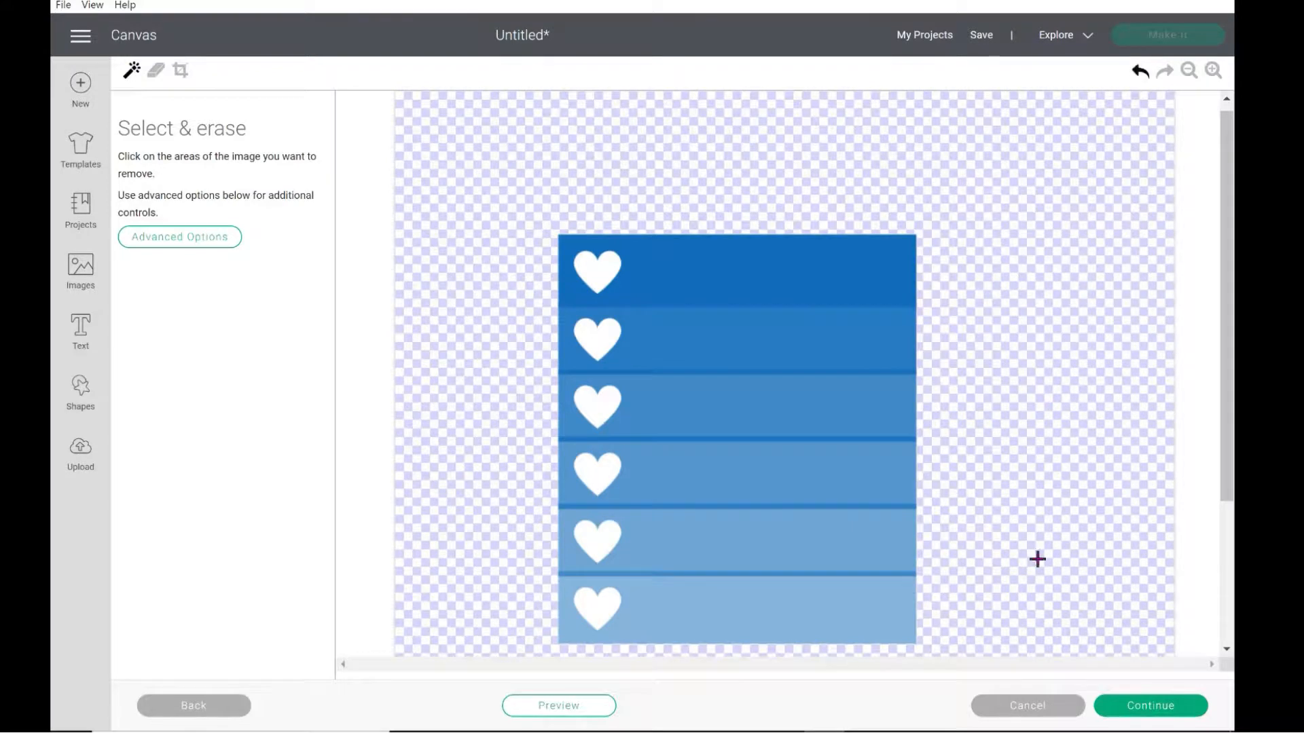
Crop the image closely around the stack of bars and continue to the upload type
mouse_move(1225, 480)
mouse_down()
mouse_move(1225, 568)
mouse_move(1226, 488)
mouse_move(1231, 506)
mouse_up()
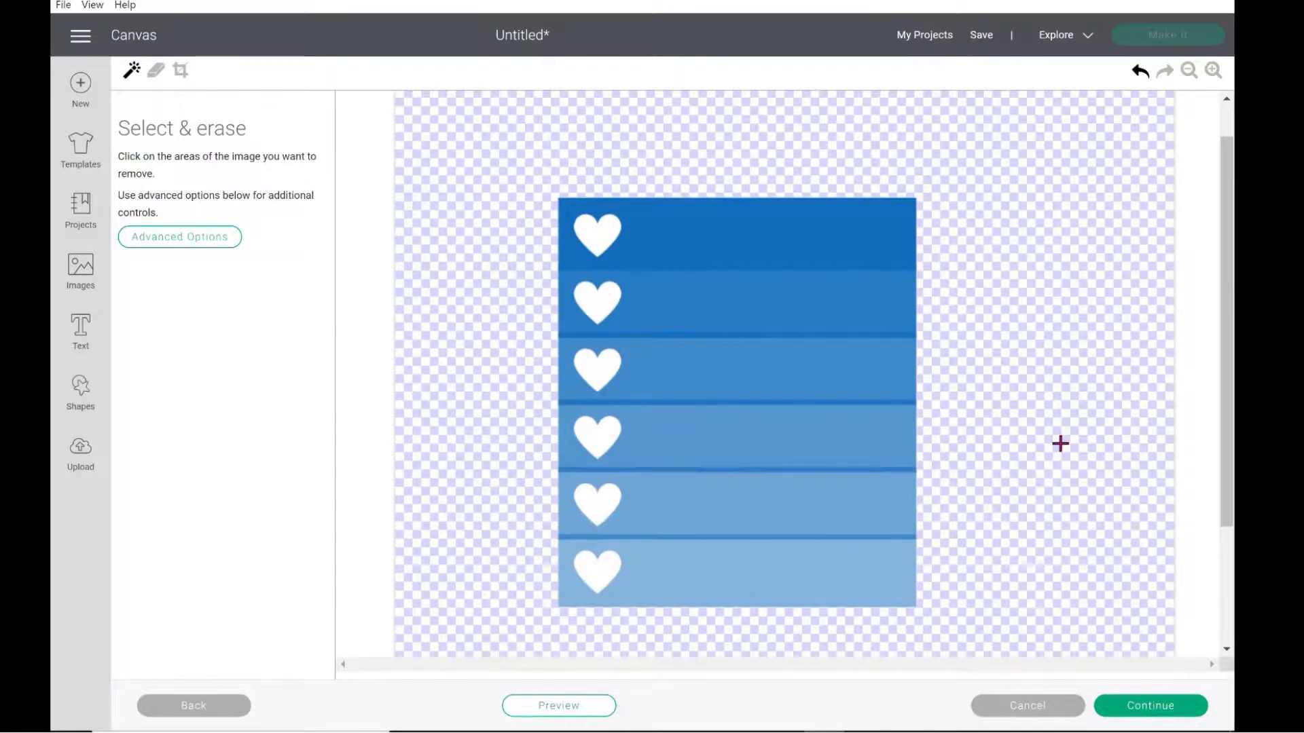
click(182, 76)
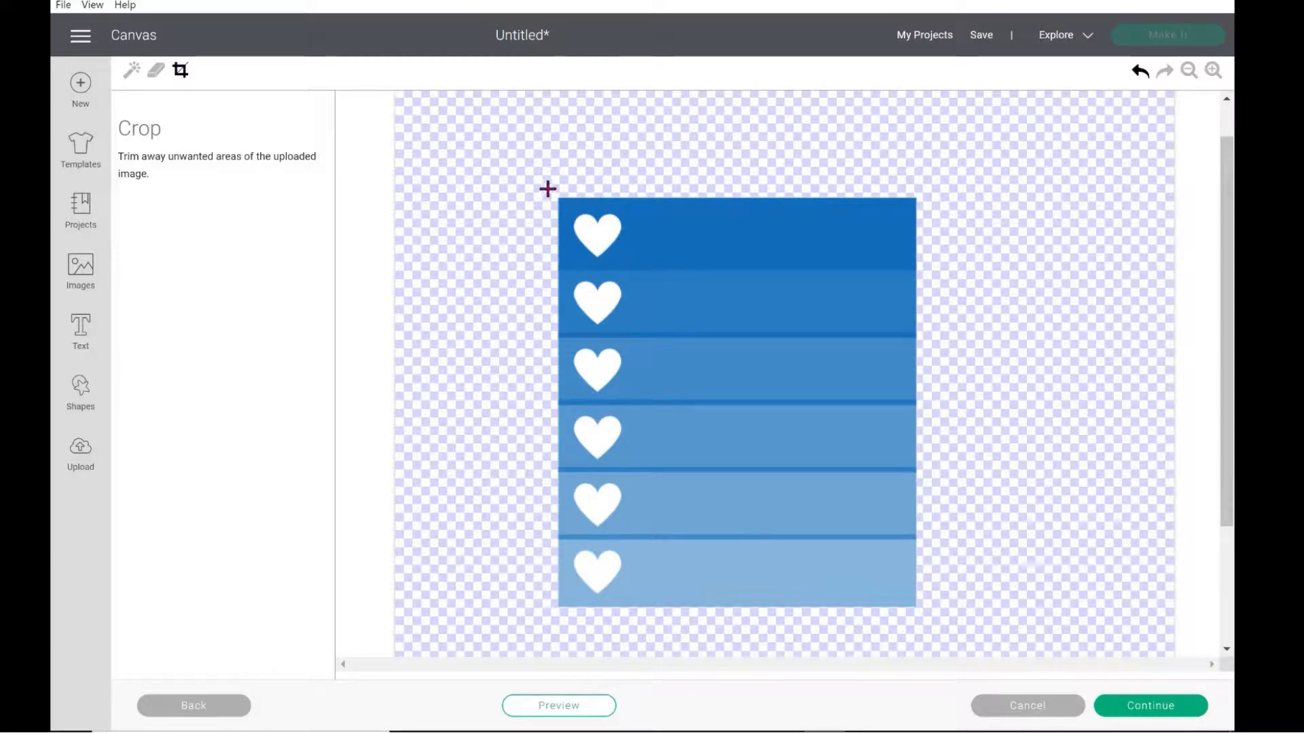
drag(548, 188, 926, 621)
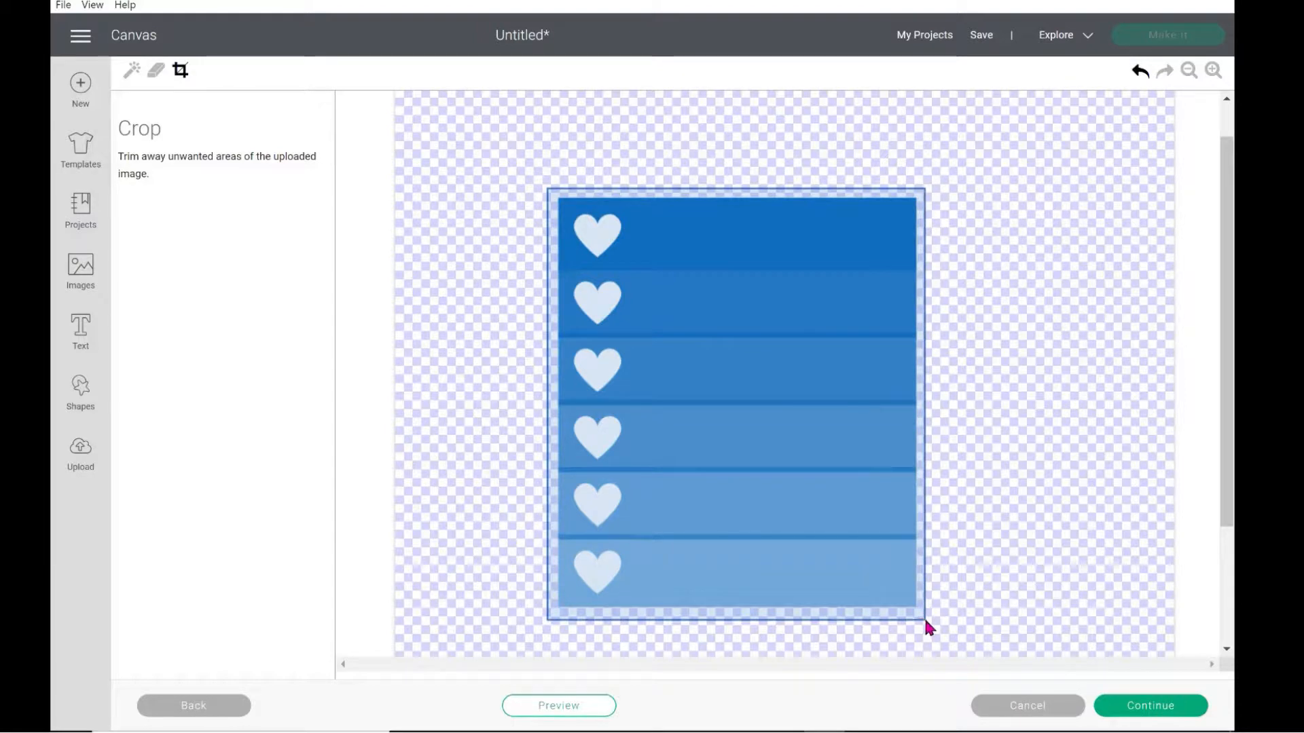
click(1153, 709)
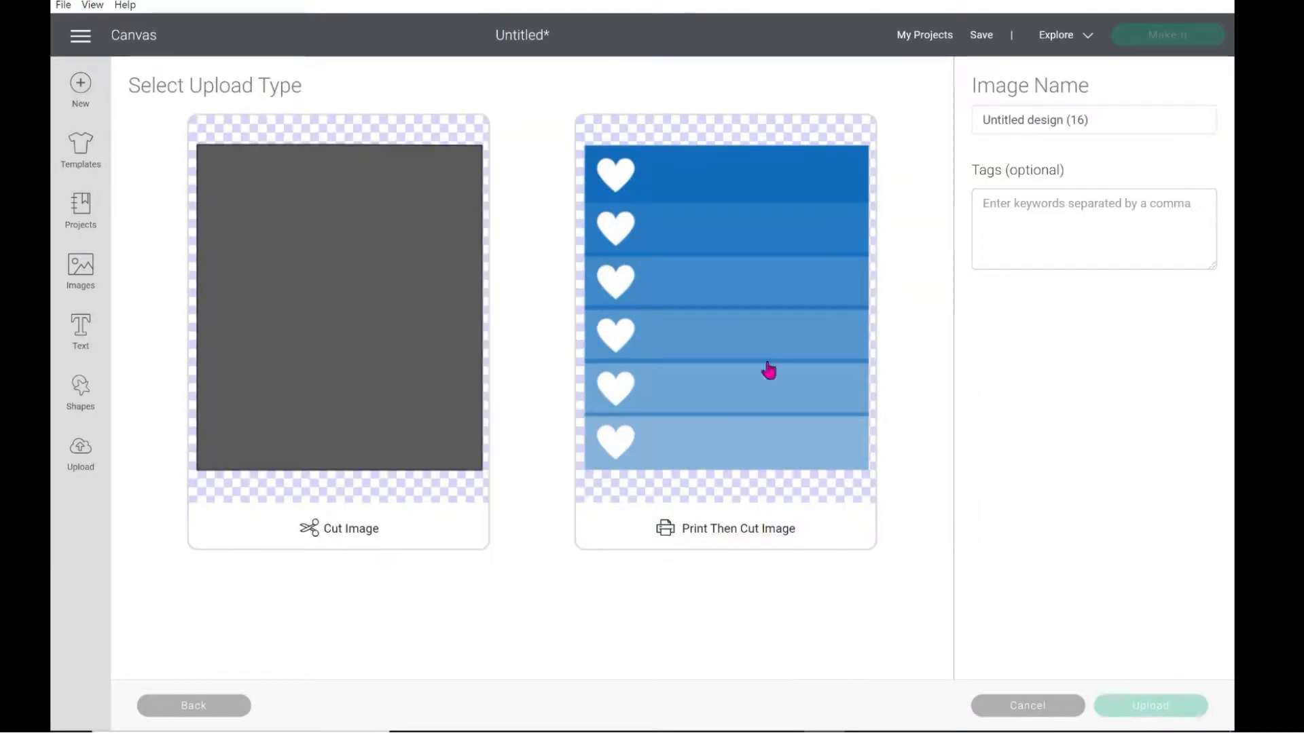
Upload the image as a Print Then Cut image and add it to the canvas
click(736, 295)
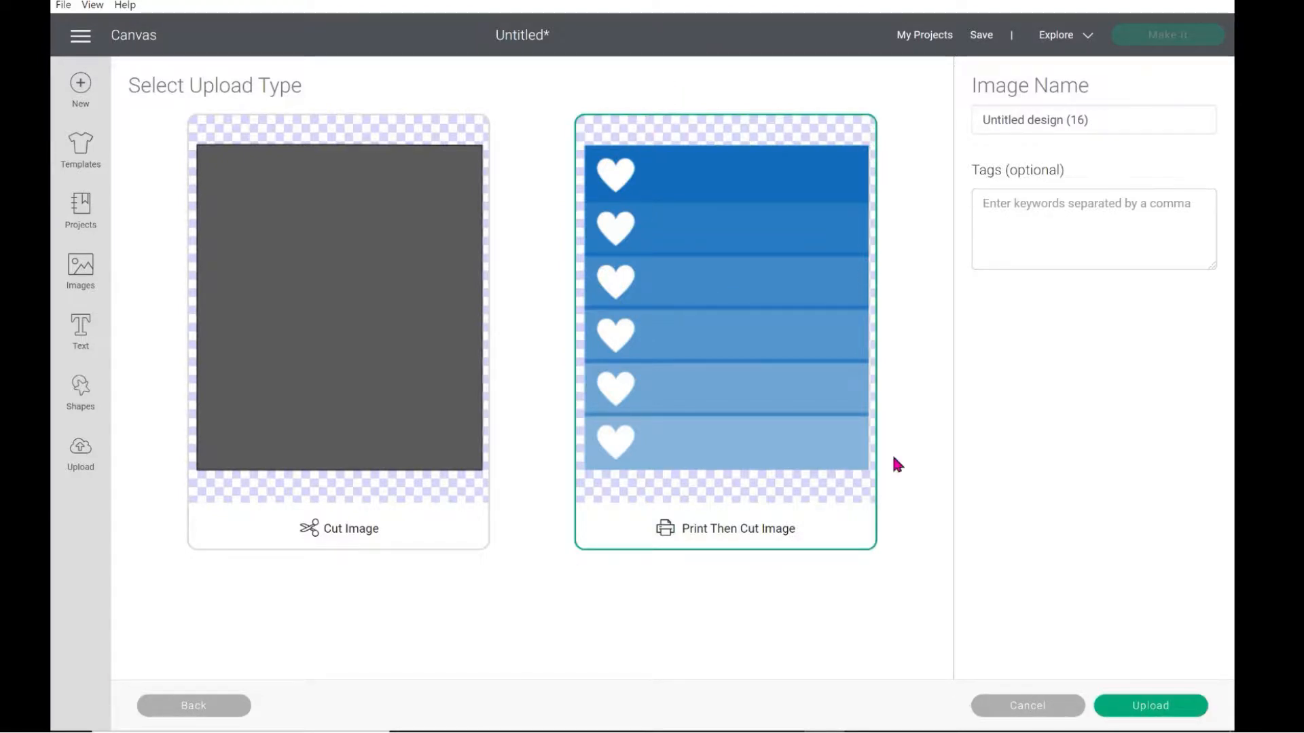
click(1160, 710)
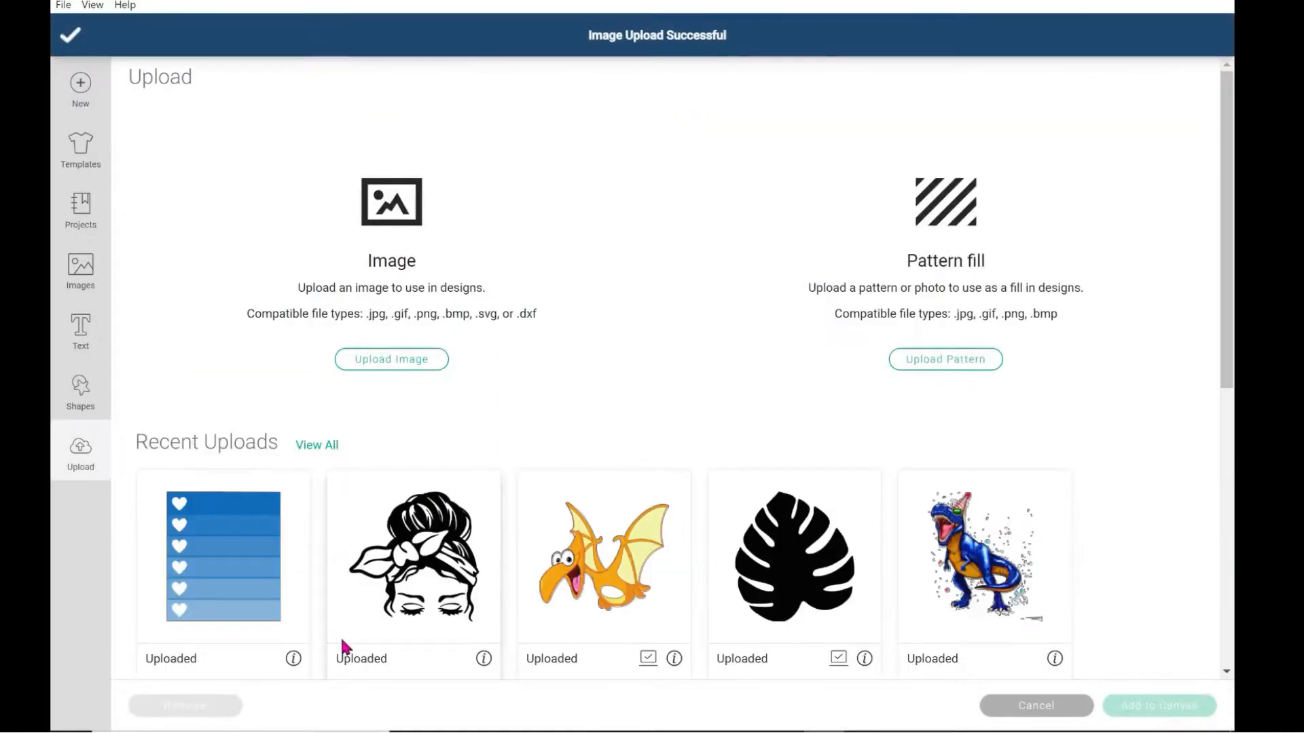
click(202, 542)
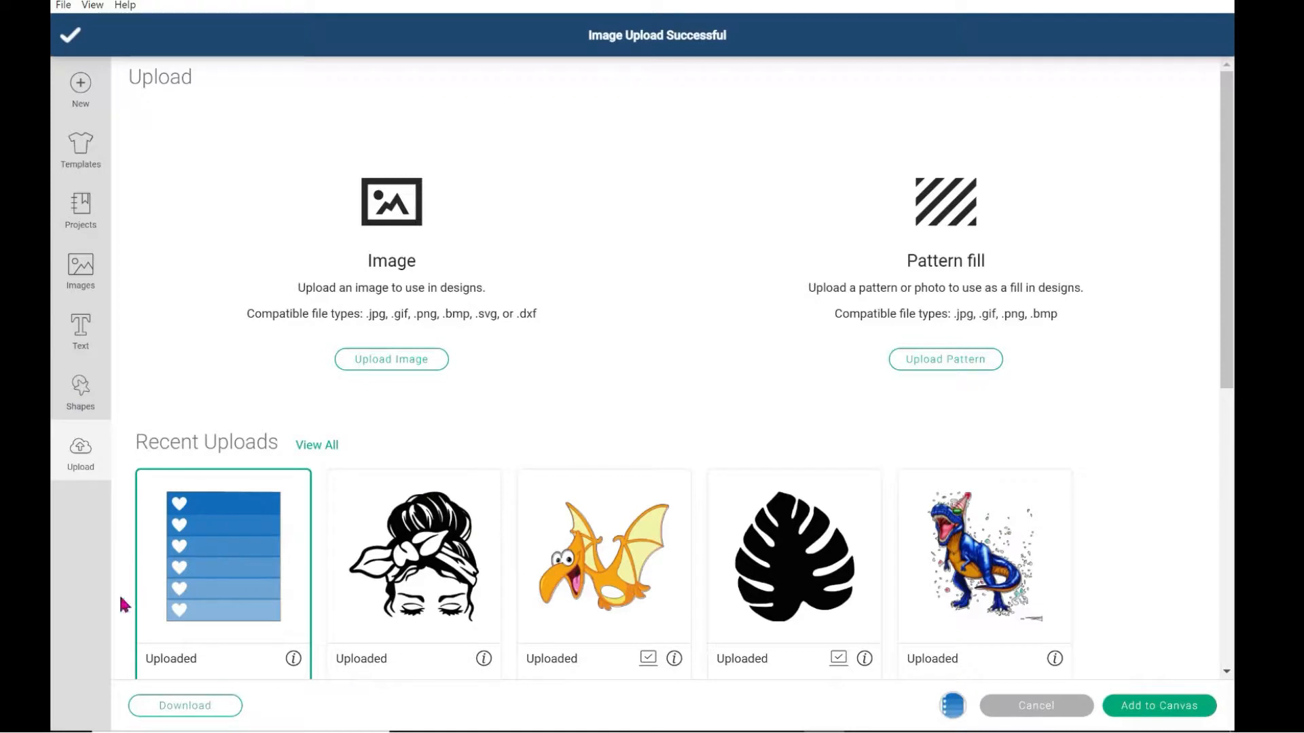
click(1169, 706)
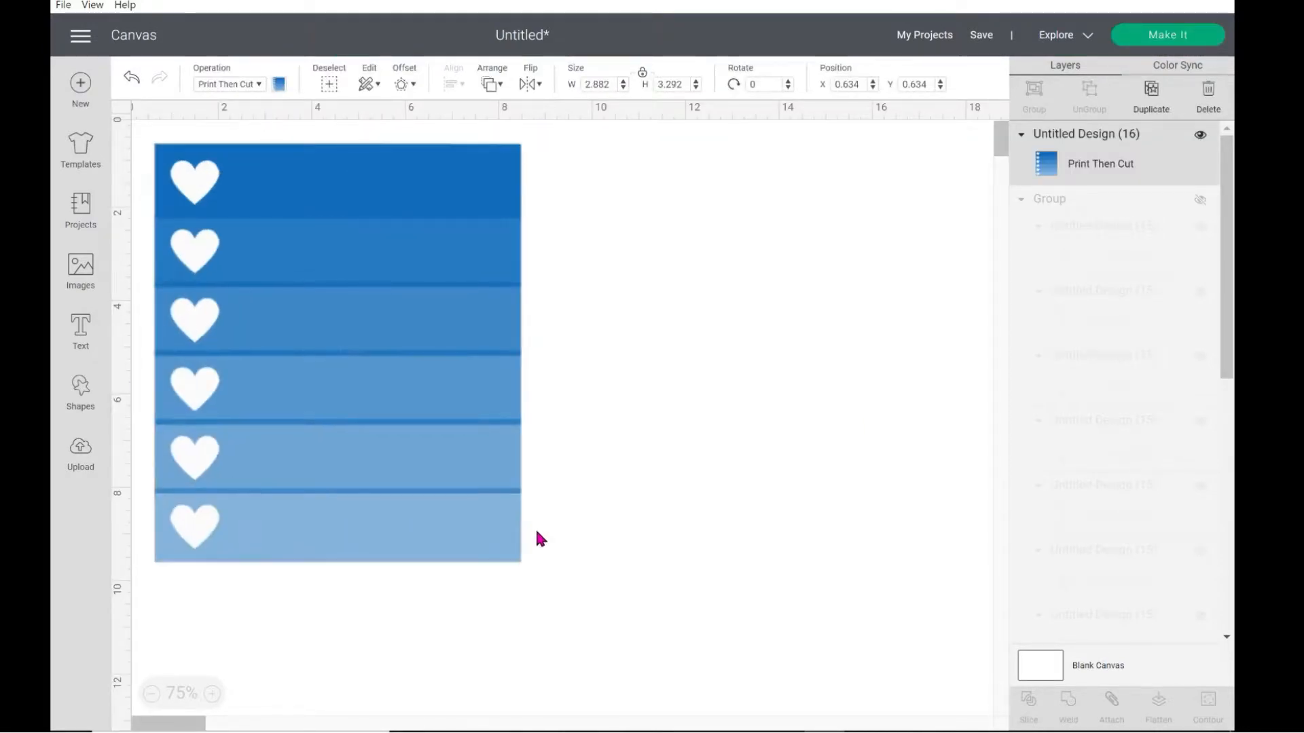
Resize the bar image to about 3.19 × 3.64 inches and position it about 2.26 inches across and 1.58 inches down the canvas
drag(536, 531, 536, 531)
click(686, 541)
click(516, 557)
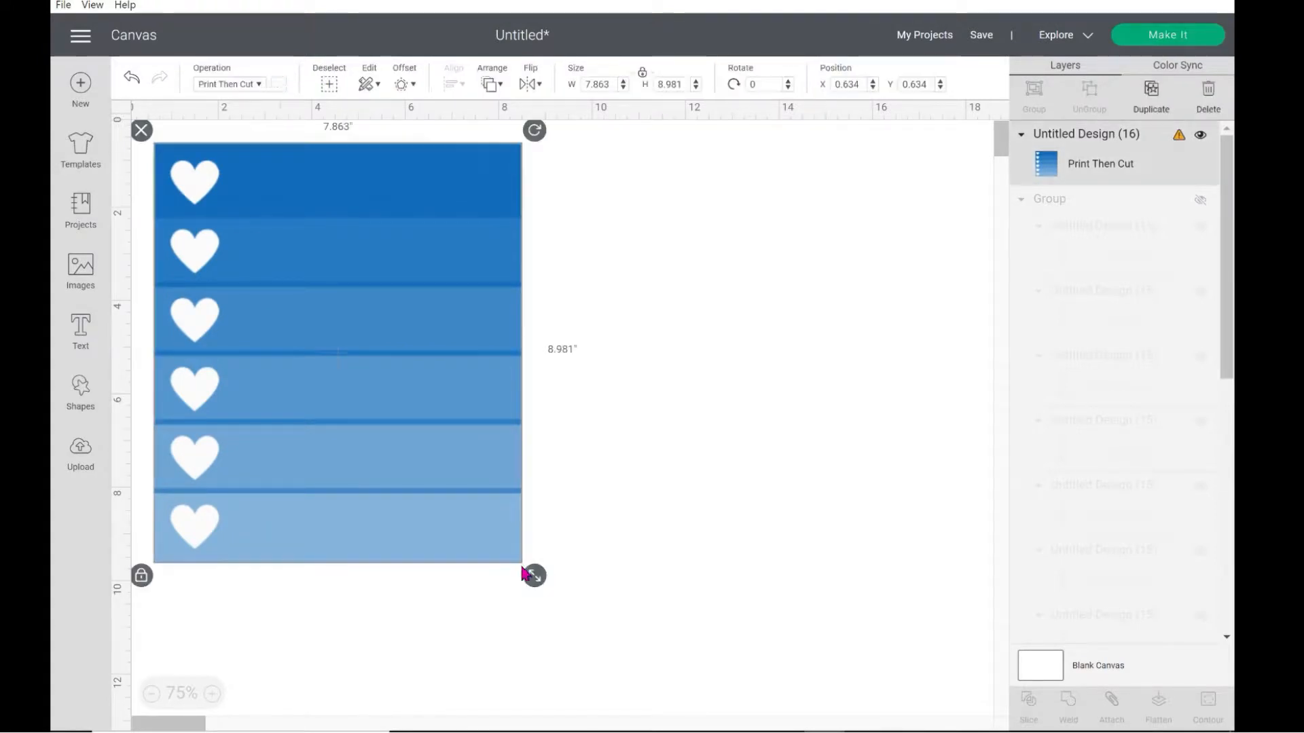
drag(535, 576, 382, 379)
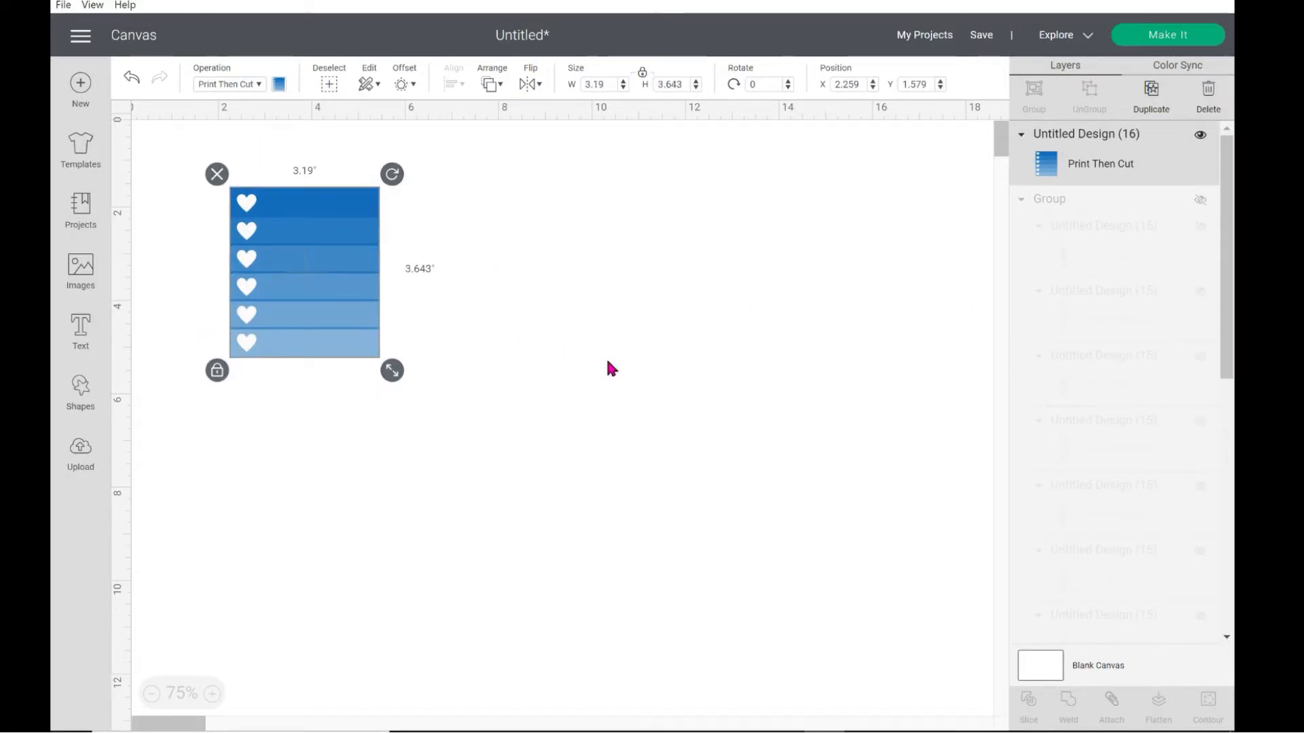
Show the hidden group of finished stickers and delete the single bar image from the canvas
click(1200, 201)
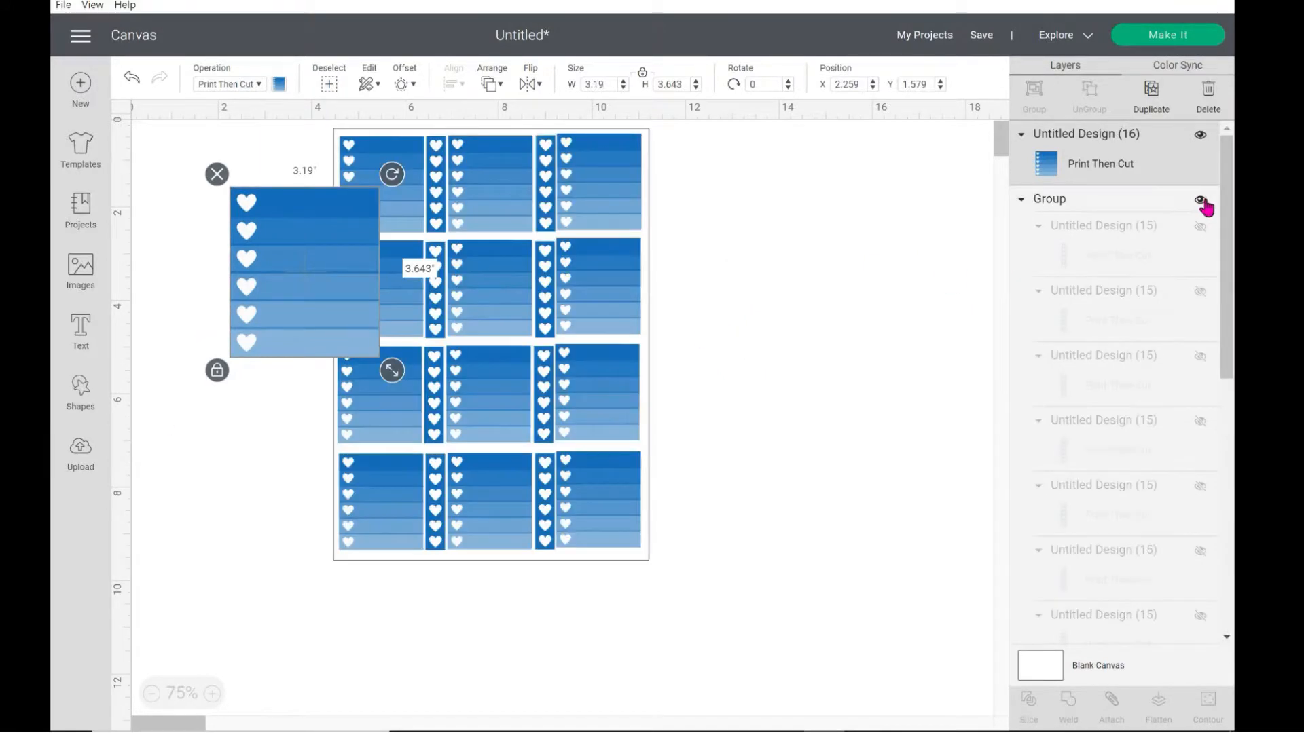
click(310, 262)
click(217, 175)
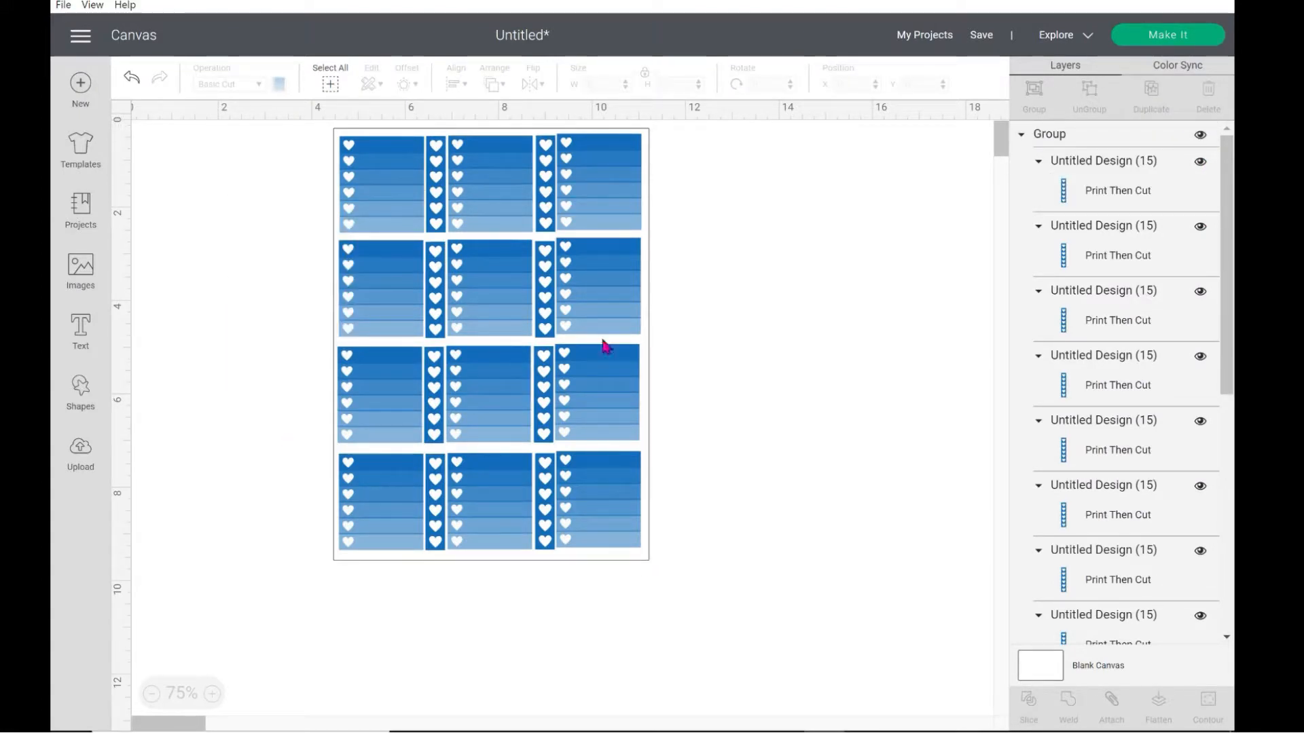
Examine the complete sticker sheet layout at 100% zoom
click(211, 694)
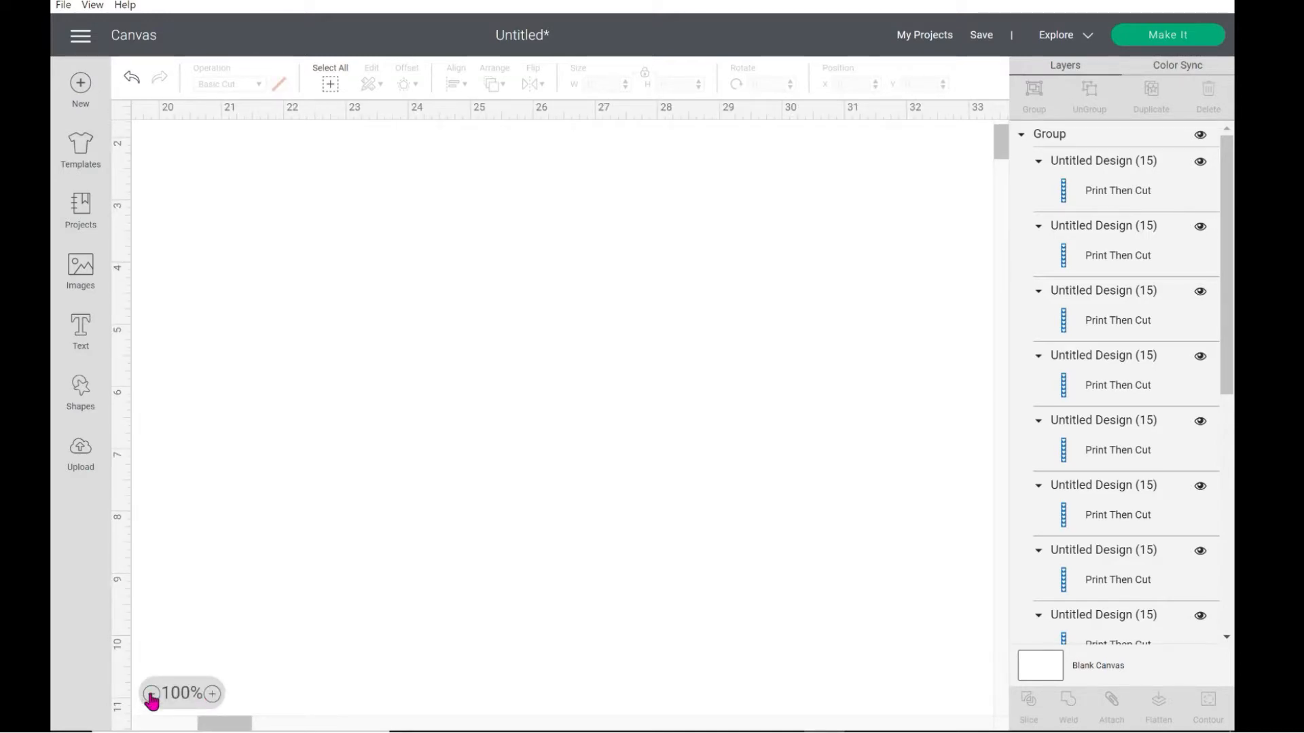
click(165, 728)
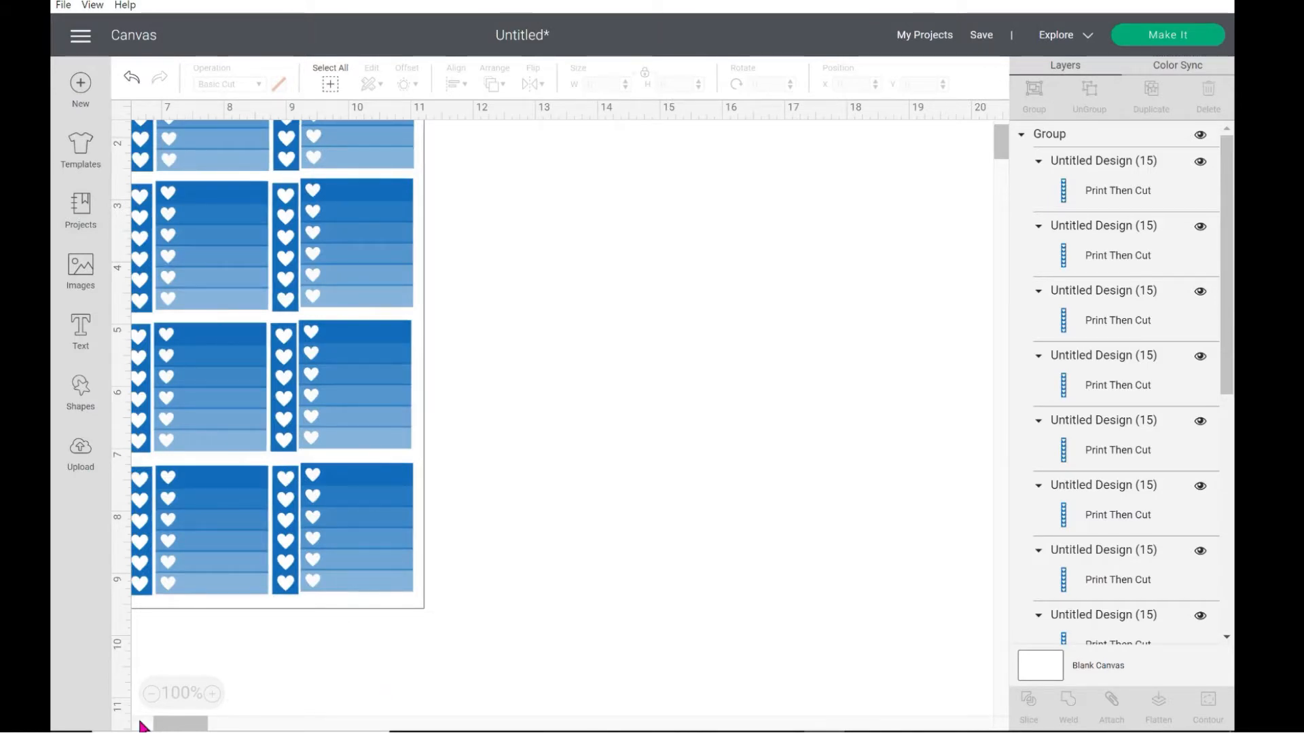
drag(163, 725, 133, 723)
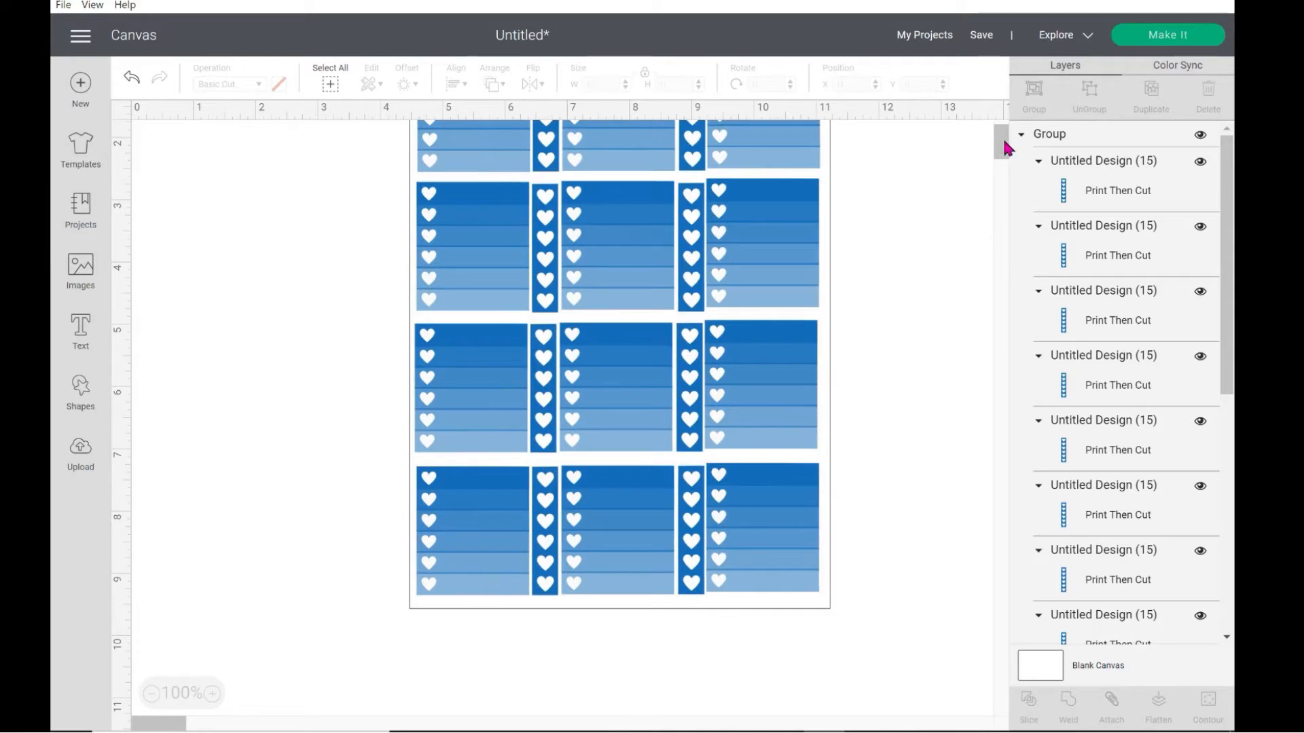
scroll(681, 320, down, 1)
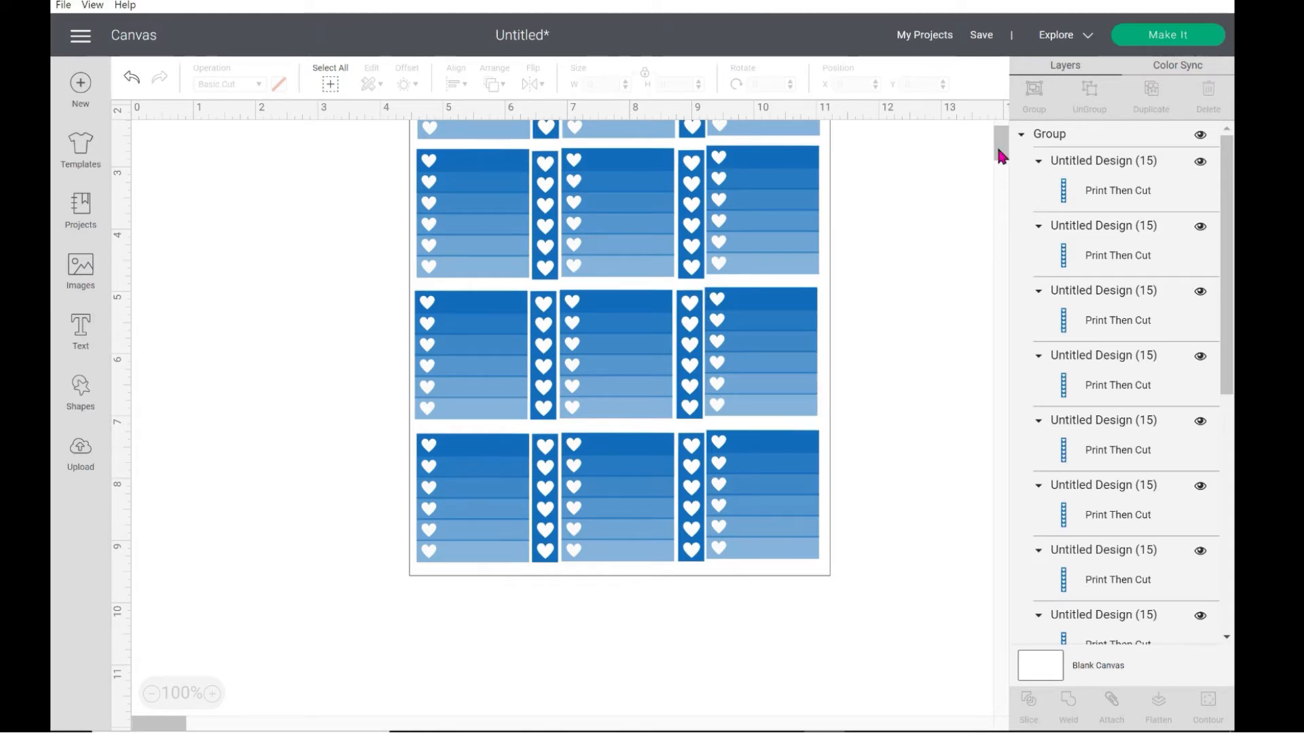
scroll(998, 143, down, 2)
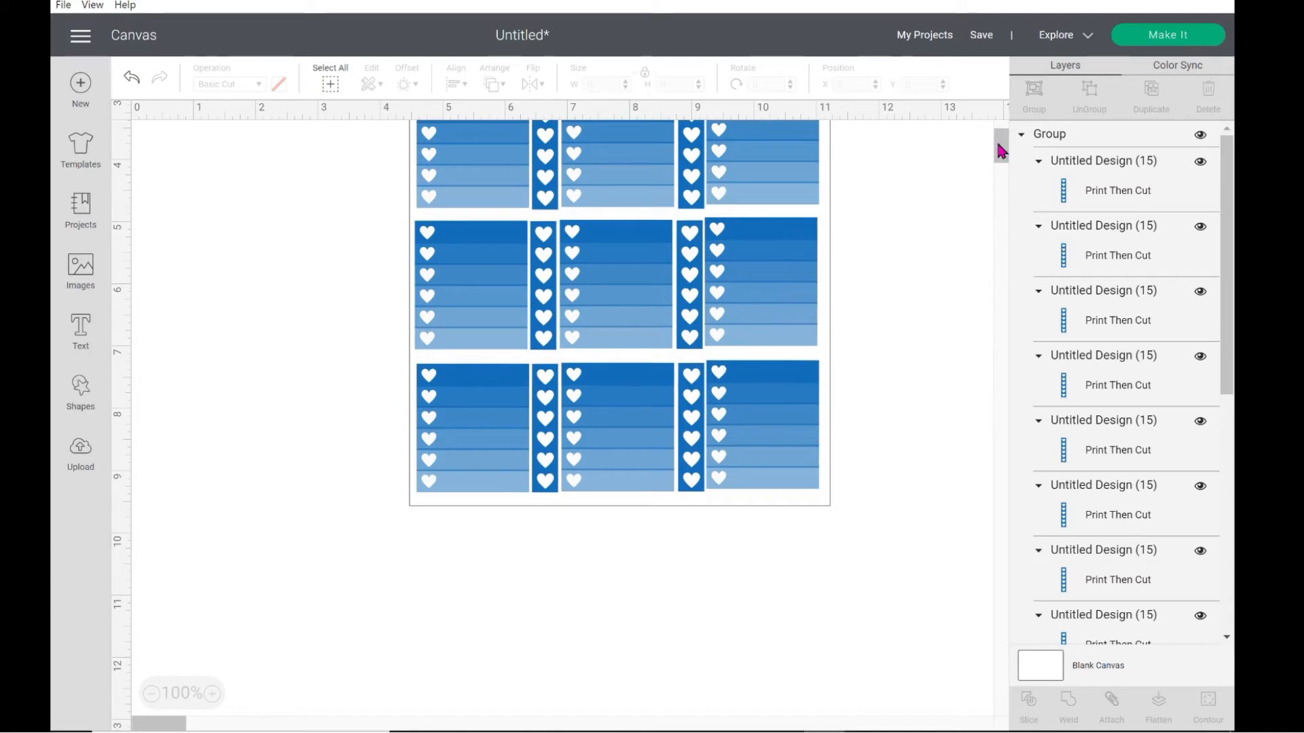
scroll(1000, 123, up, 5)
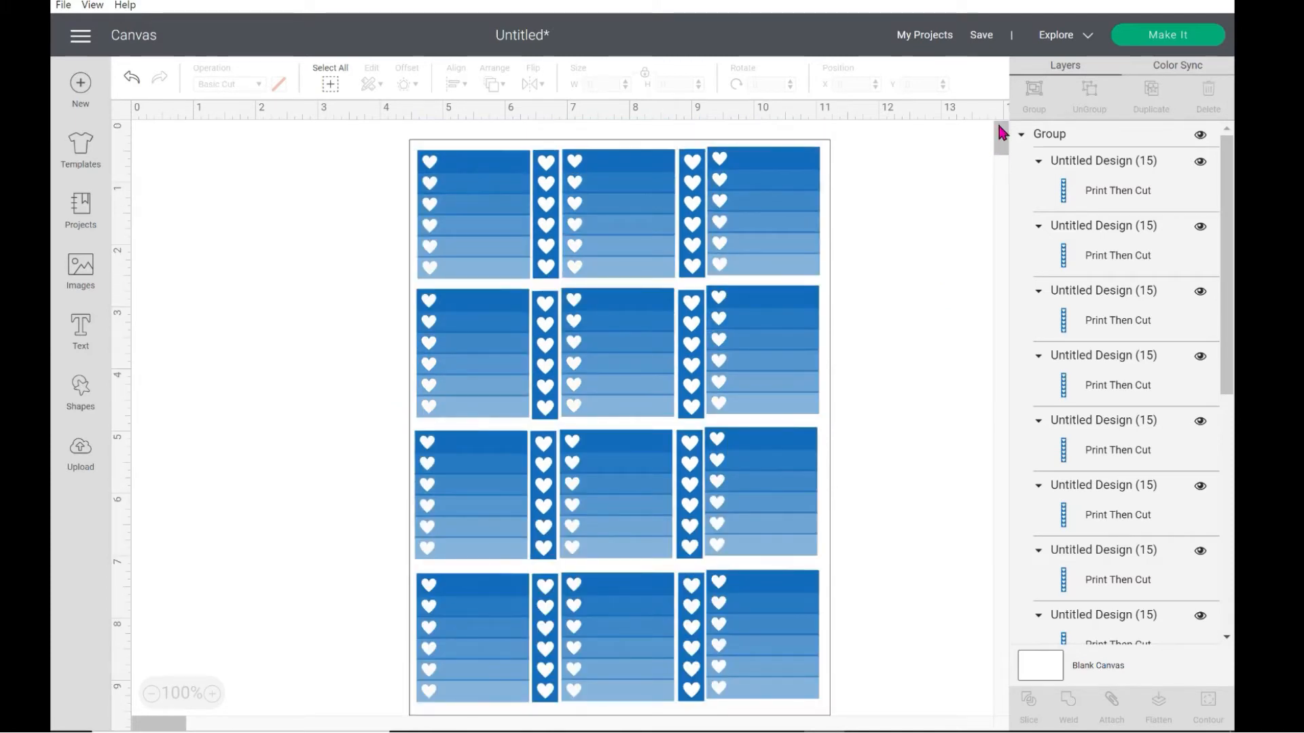